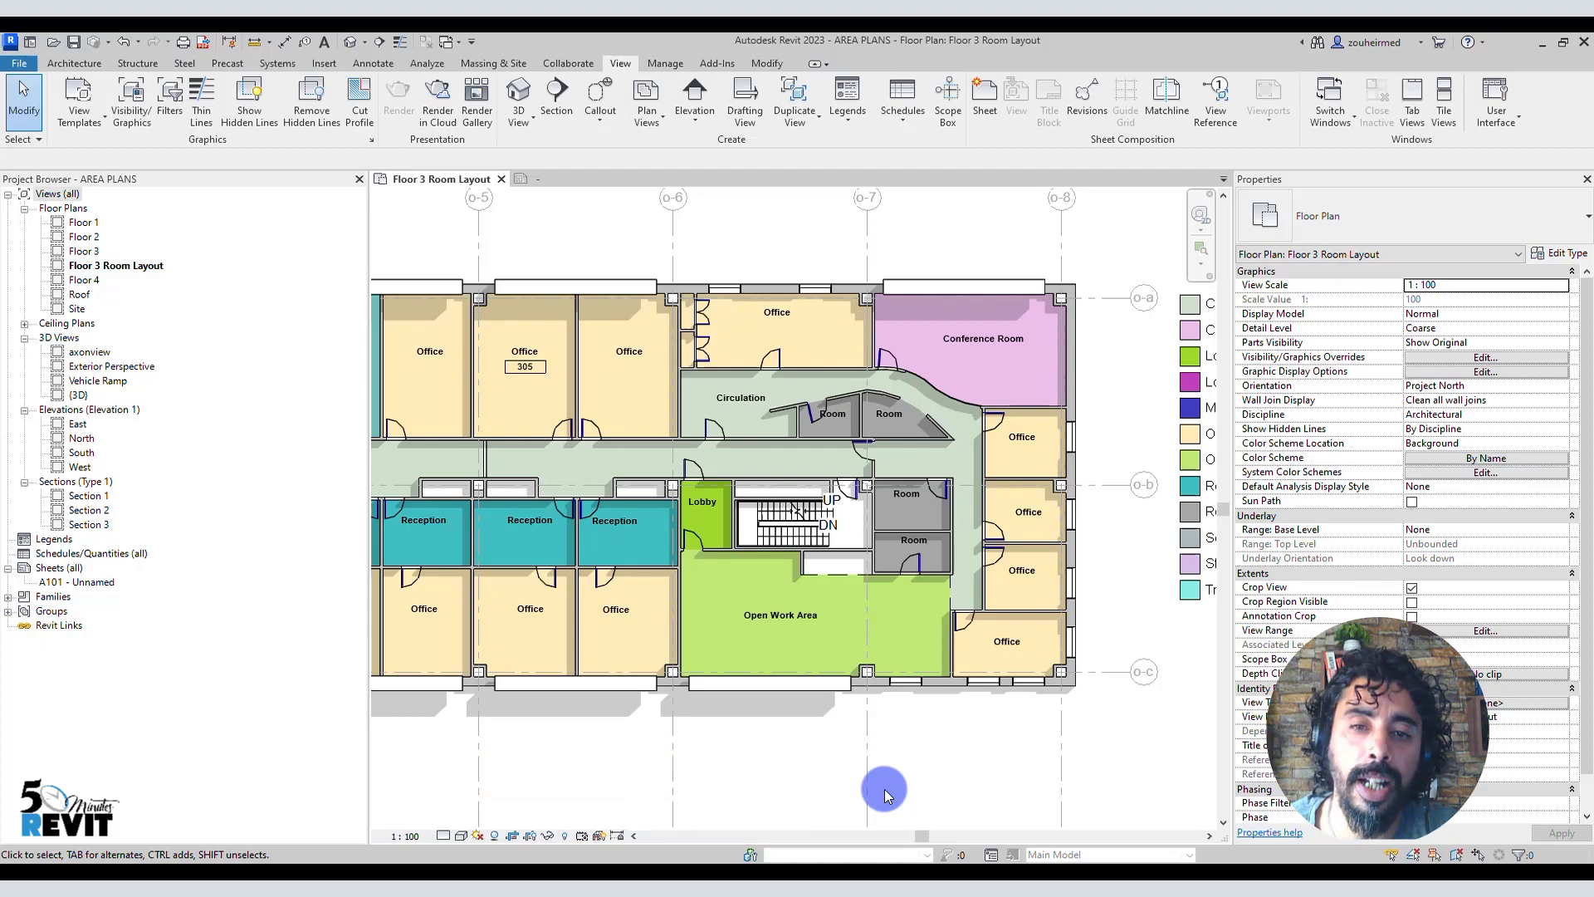
# Step: Examine the Floor 3 room layout, its color legend, and the area and volume properties of the Conference Room
pyautogui.moveTo(731, 729); pyautogui.dragTo(797, 799, button='middle')
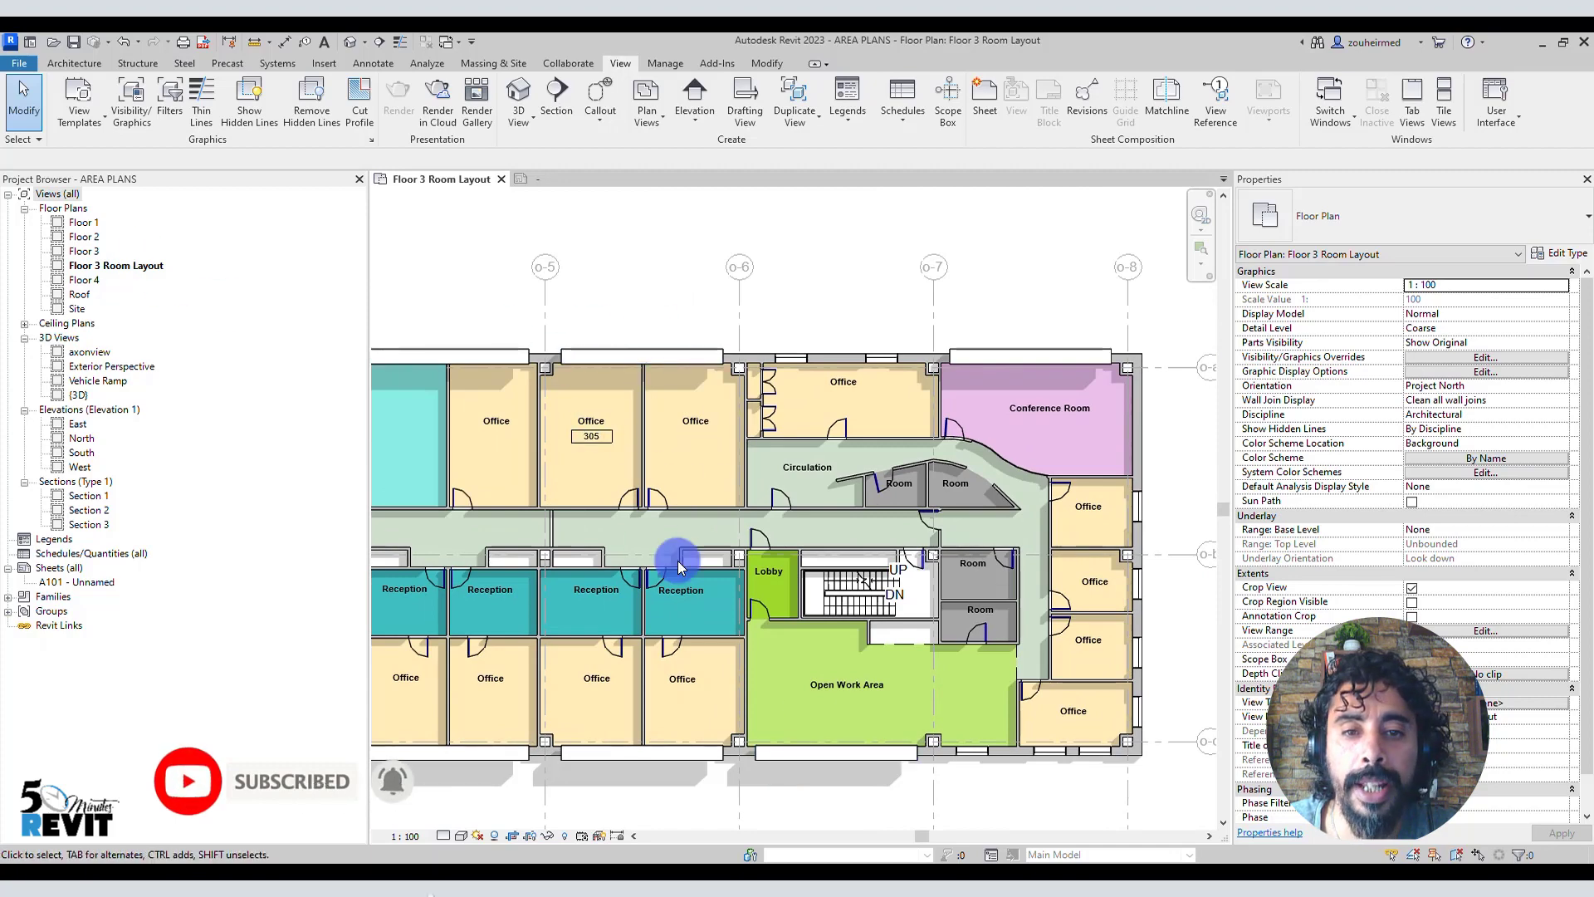
pyautogui.moveTo(927, 727); pyautogui.dragTo(797, 606, button='middle')
pyautogui.moveTo(1154, 651); pyautogui.dragTo(1026, 697, button='middle')
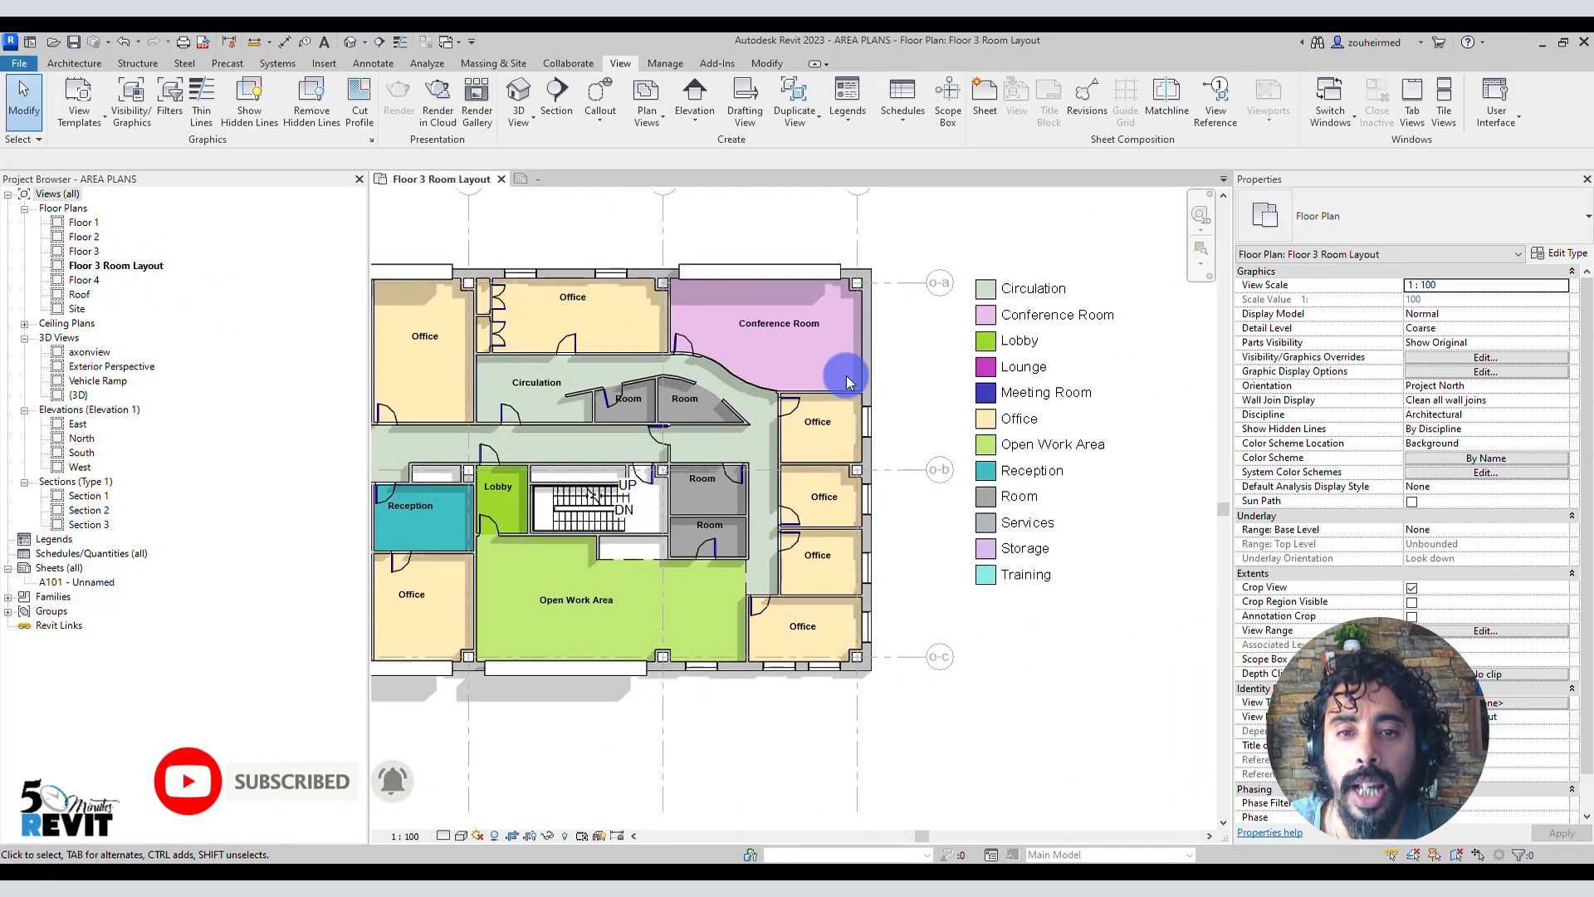
pyautogui.scroll(3, 845, 375)
pyautogui.click(799, 475)
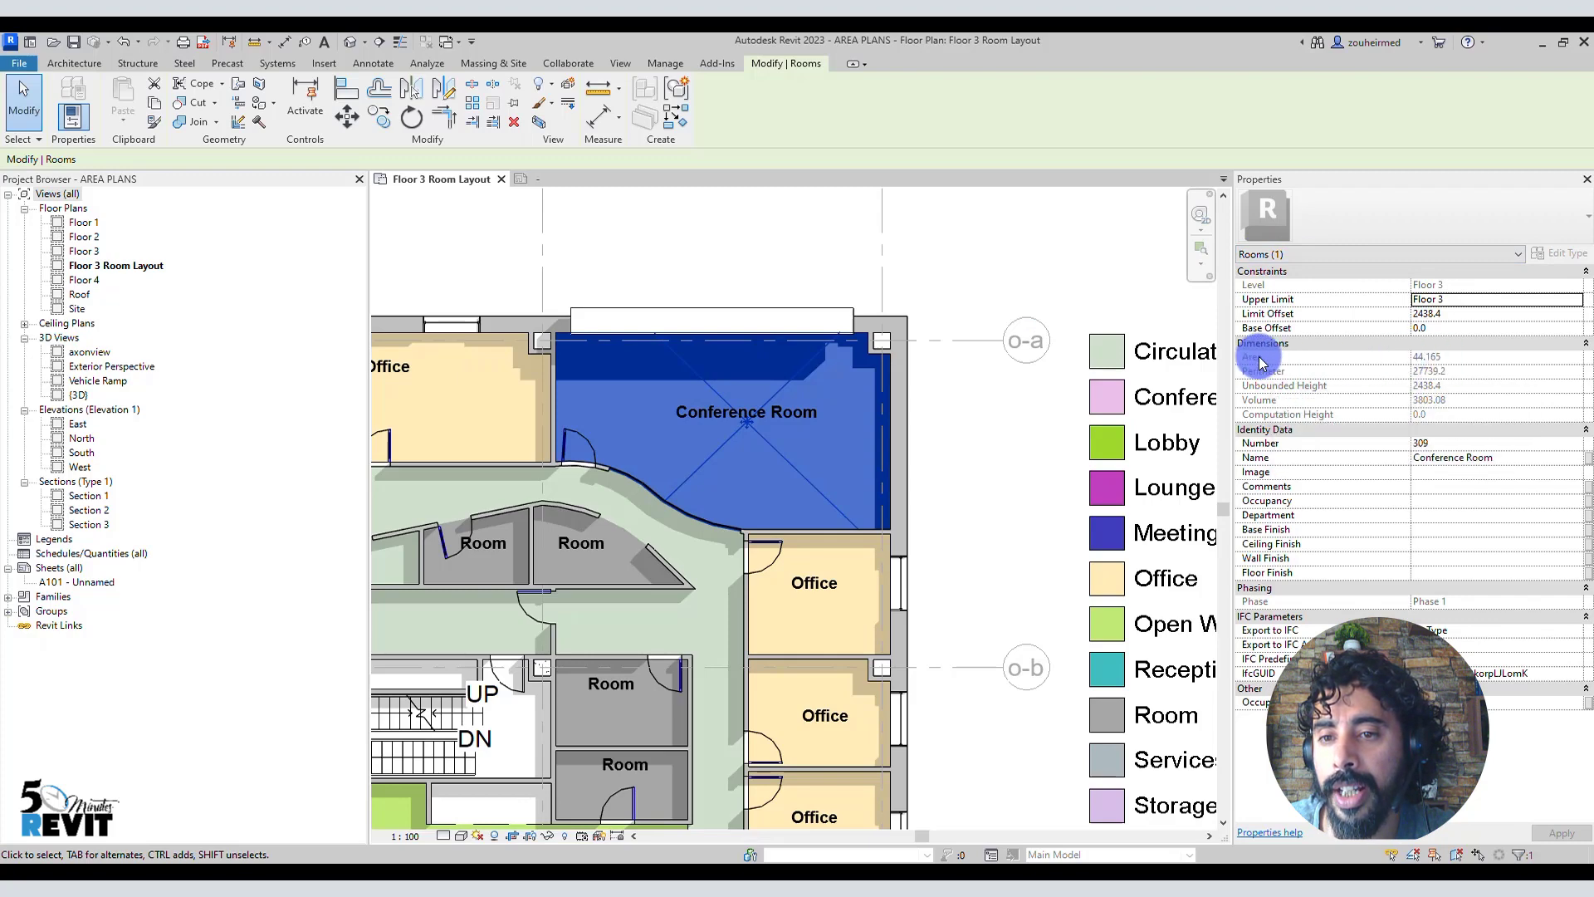
pyautogui.scroll(-3, 1006, 544)
pyautogui.moveTo(1006, 544); pyautogui.dragTo(966, 472, button='middle')
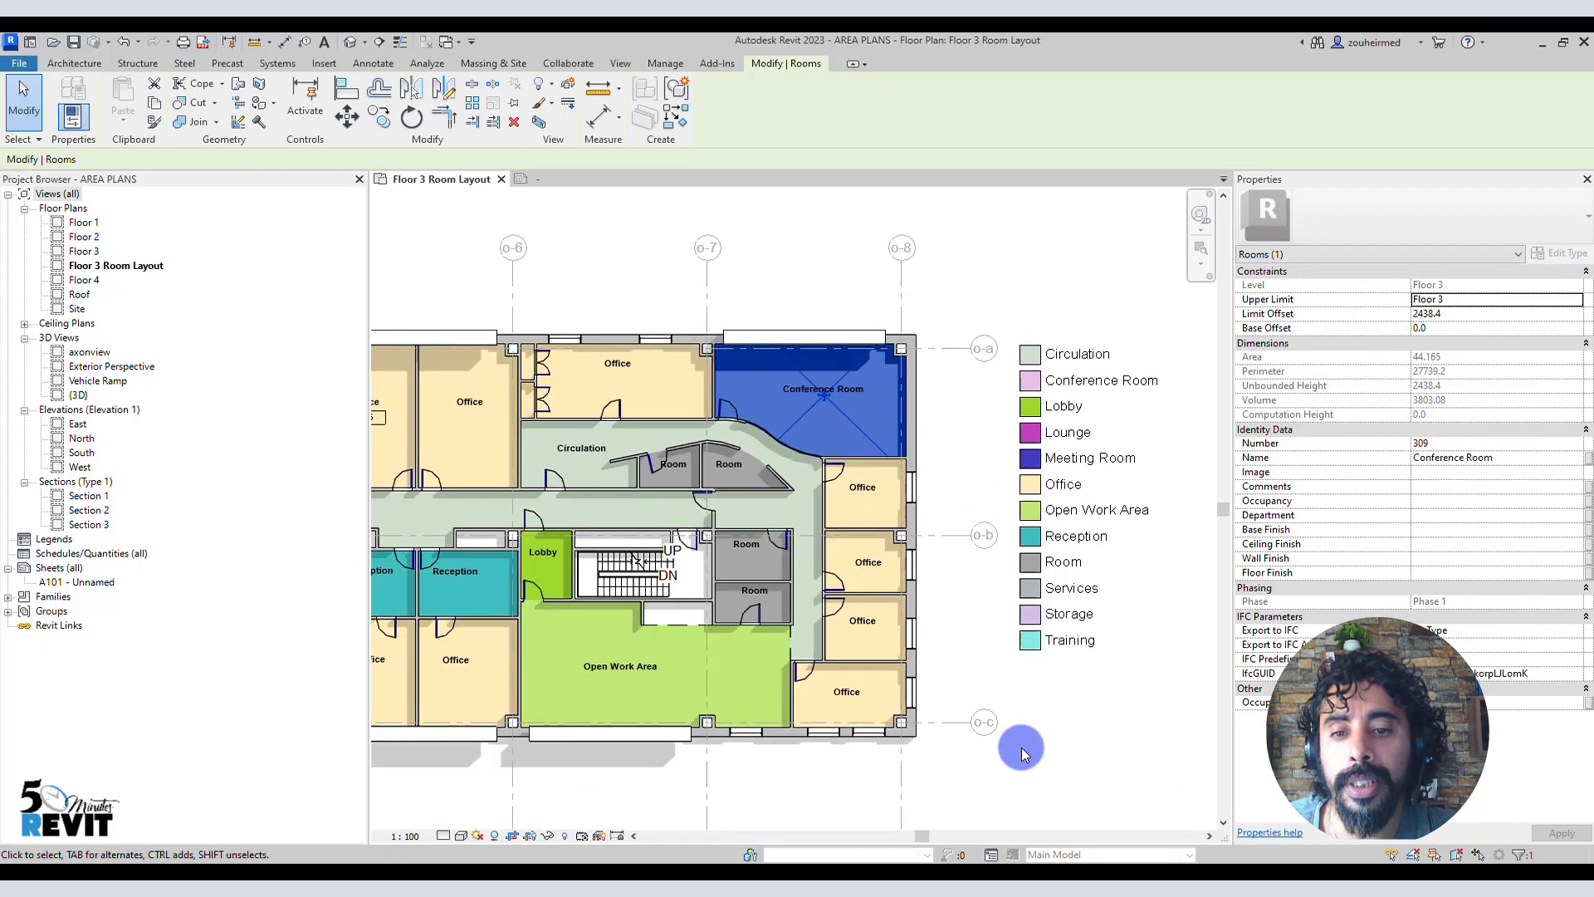
pyautogui.moveTo(1040, 769); pyautogui.dragTo(1039, 692, button='middle')
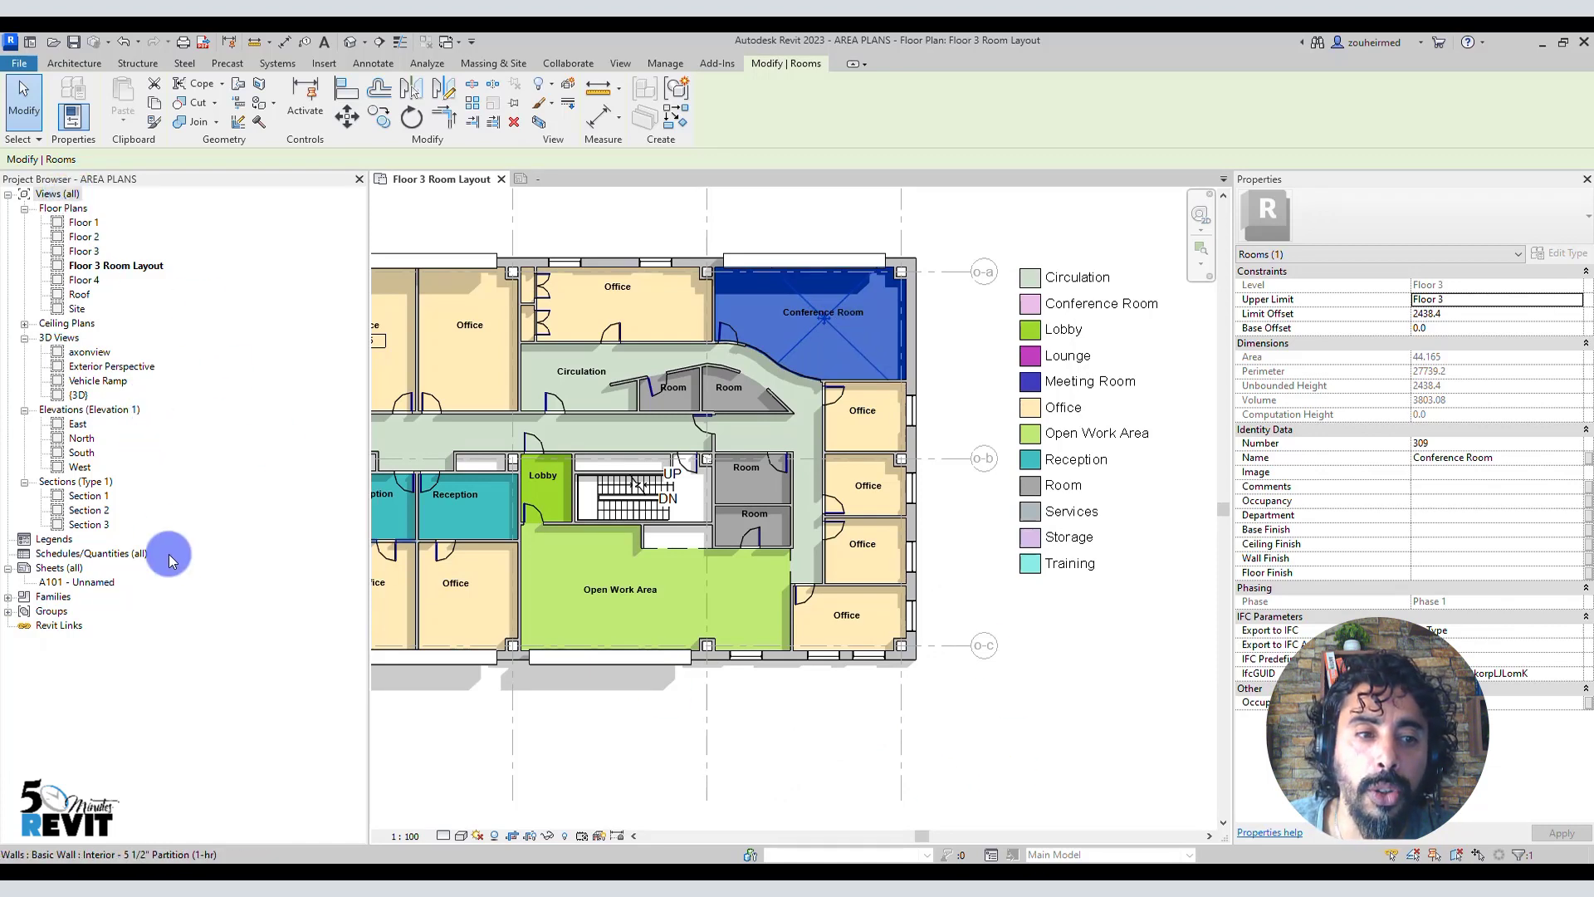
pyautogui.moveTo(784, 746); pyautogui.dragTo(904, 744, button='middle')
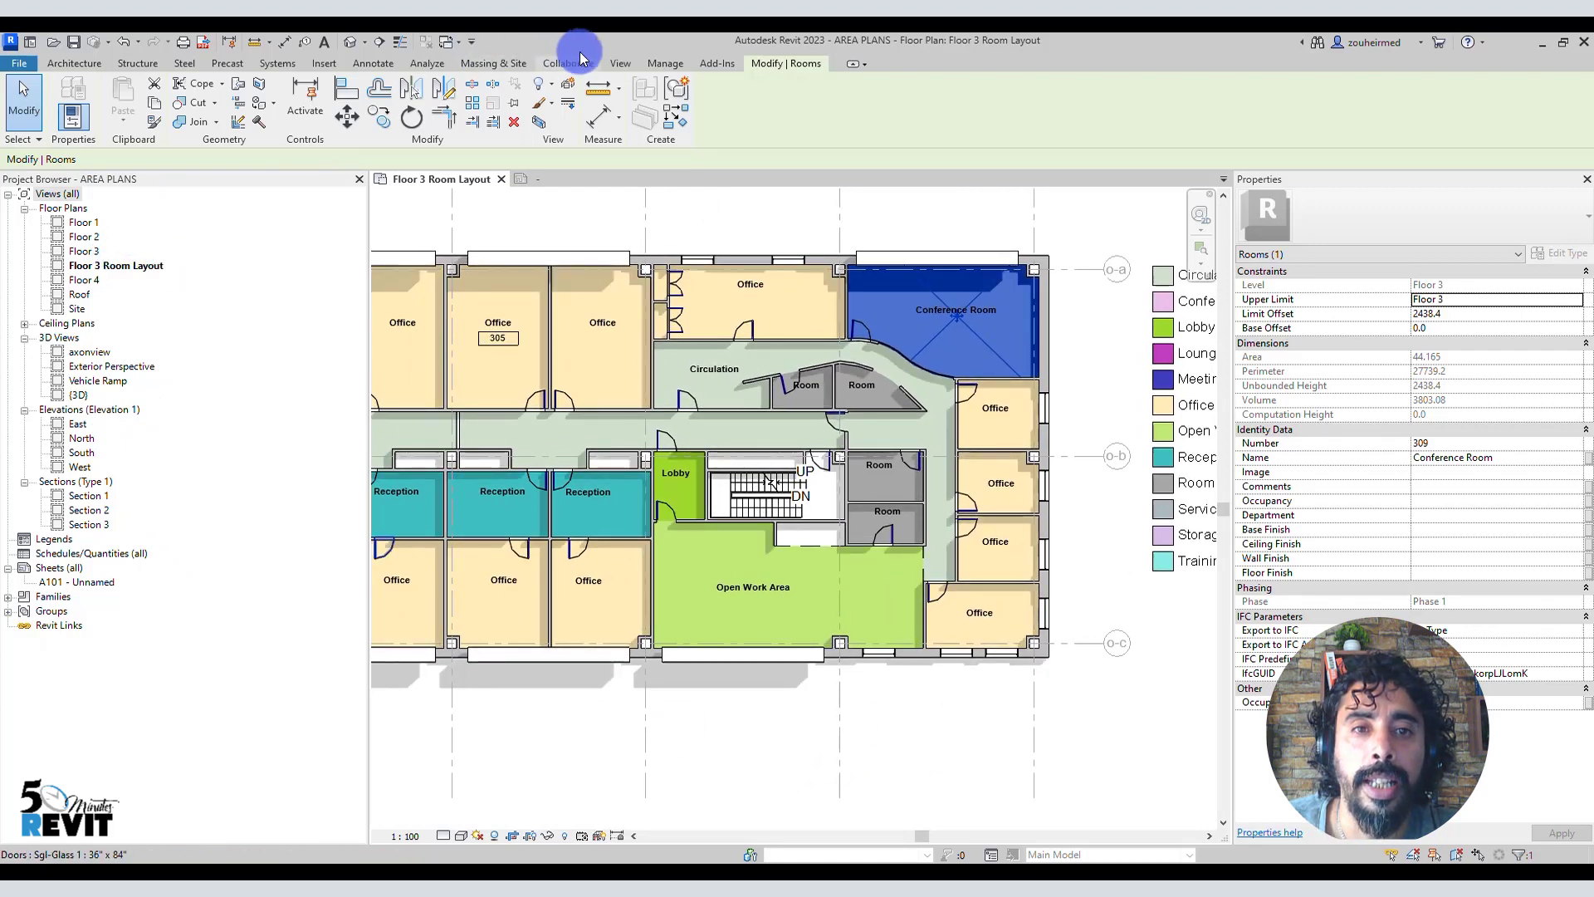
pyautogui.click(620, 64)
pyautogui.click(649, 113)
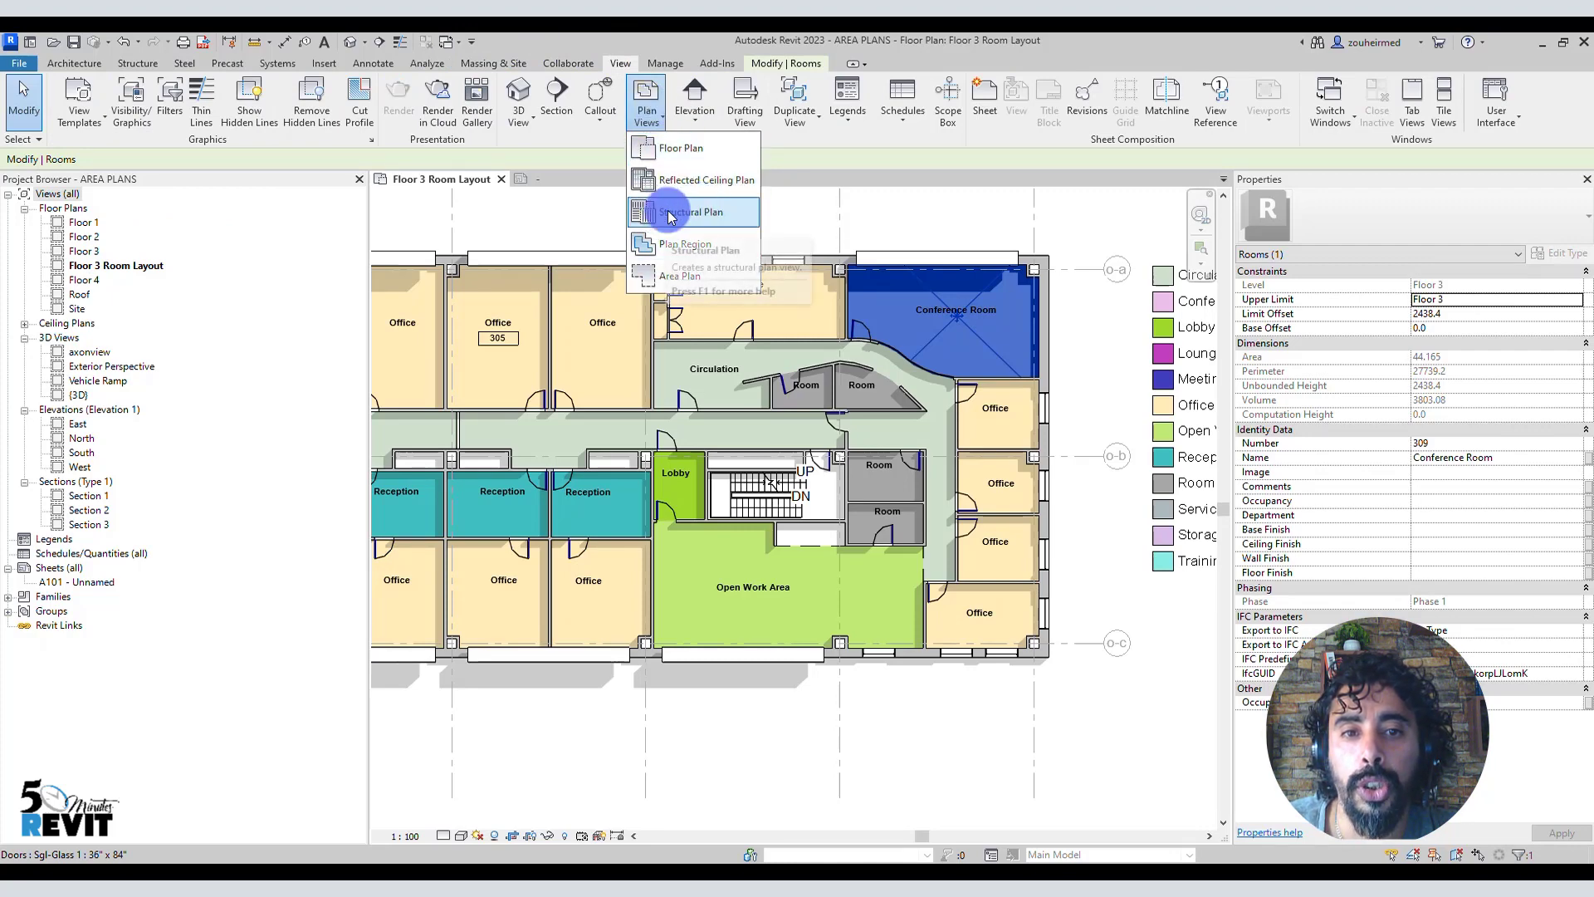
pyautogui.click(756, 806)
pyautogui.moveTo(737, 706); pyautogui.dragTo(822, 704, button='middle')
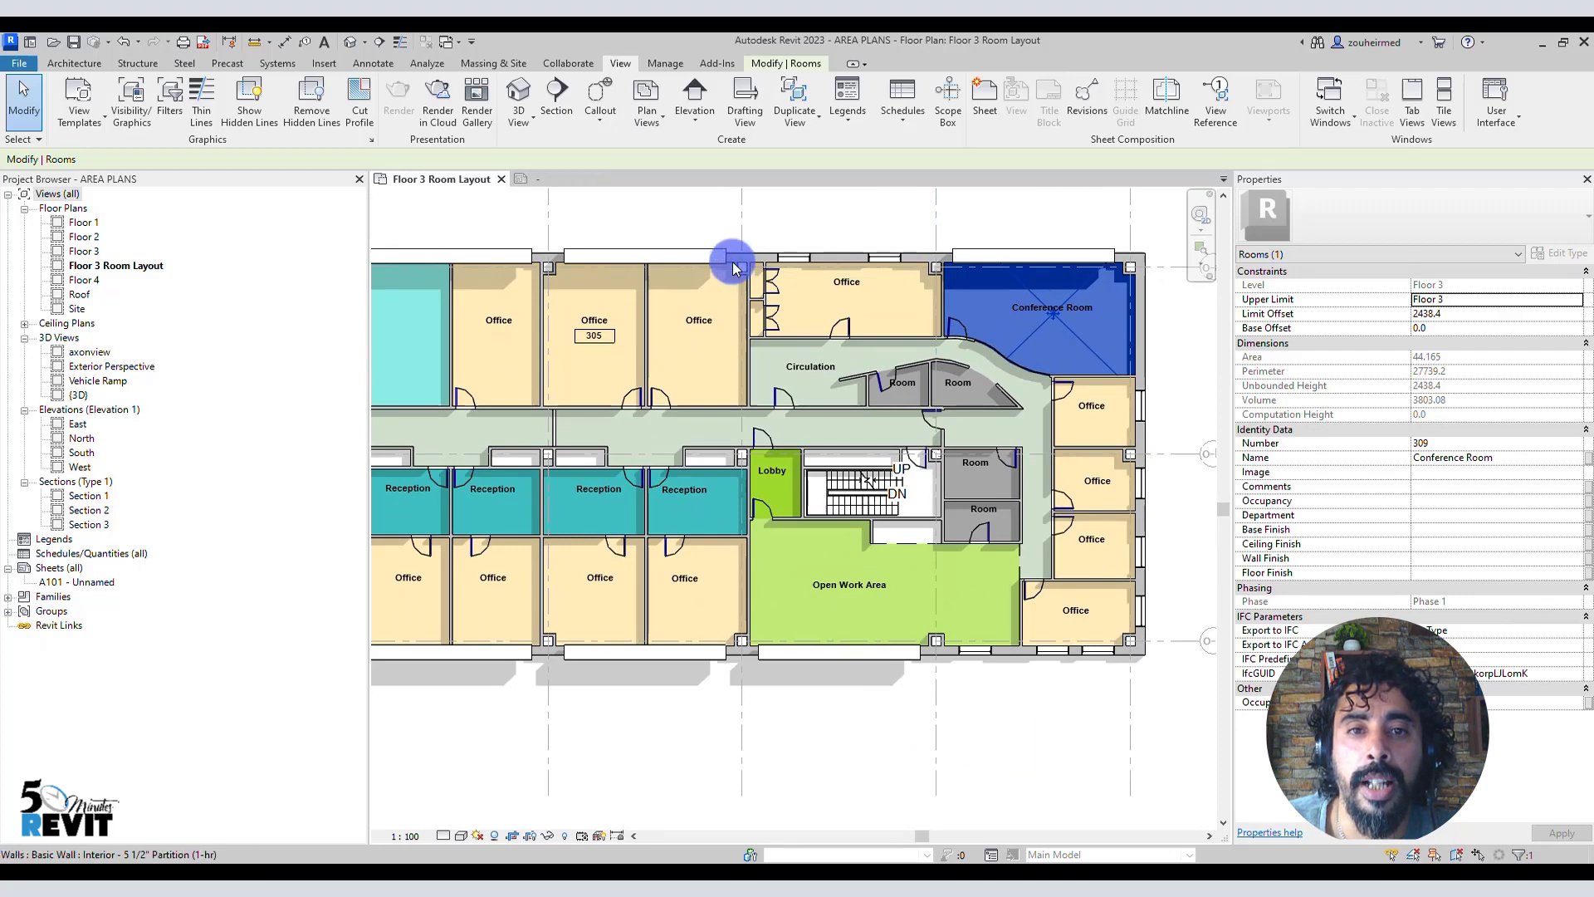
# Step: Open the Area and Volume Computations settings and display the list of area schemes
pyautogui.click(81, 61)
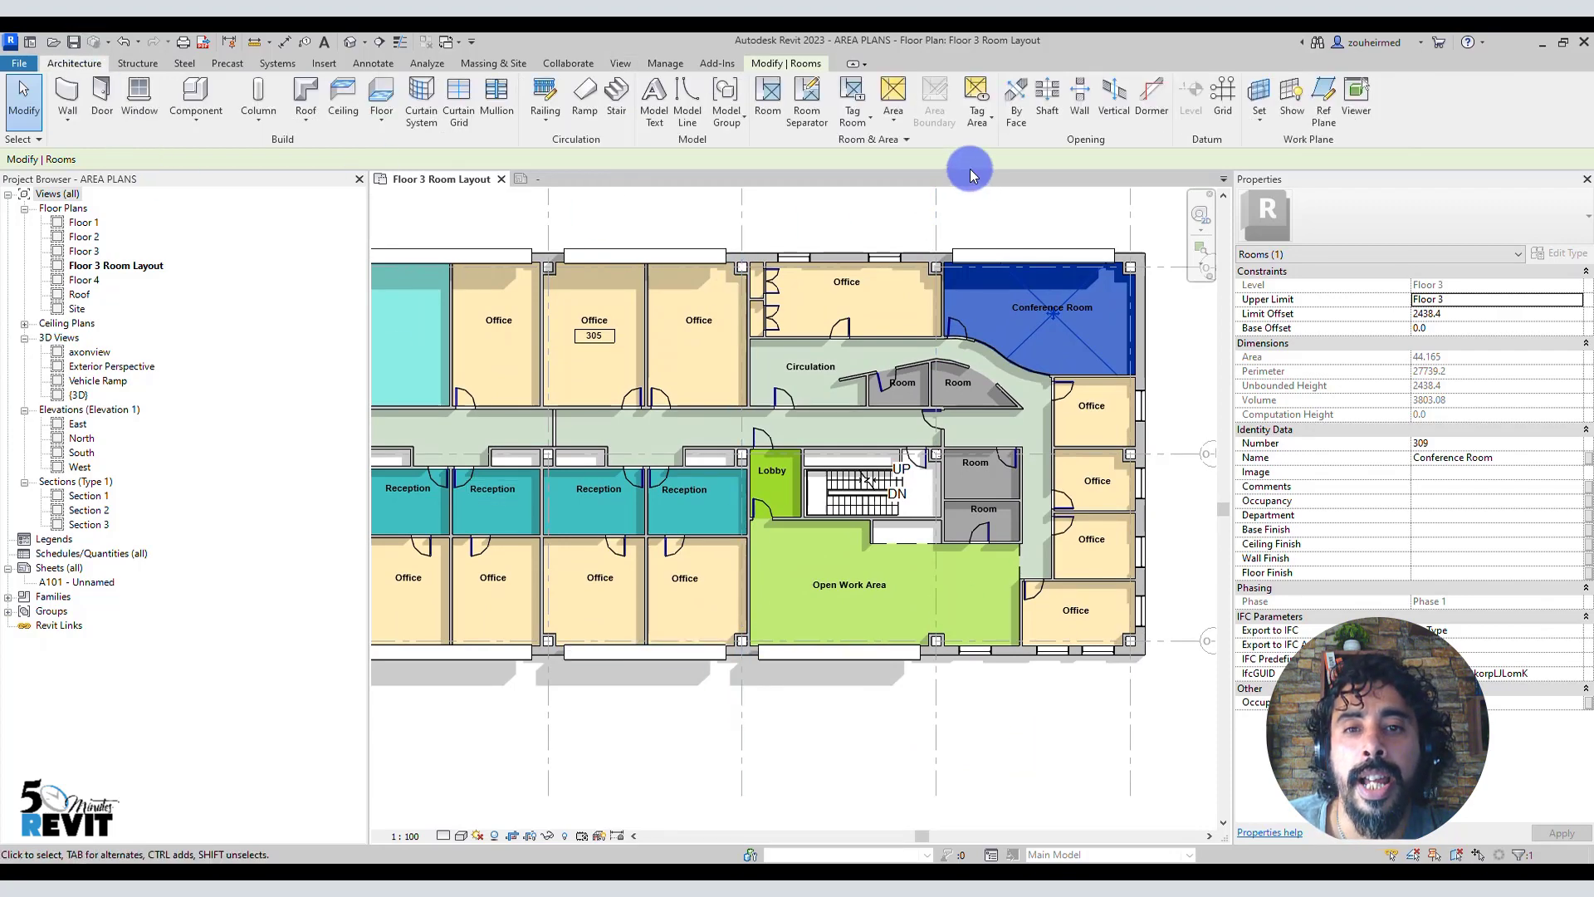
pyautogui.click(868, 140)
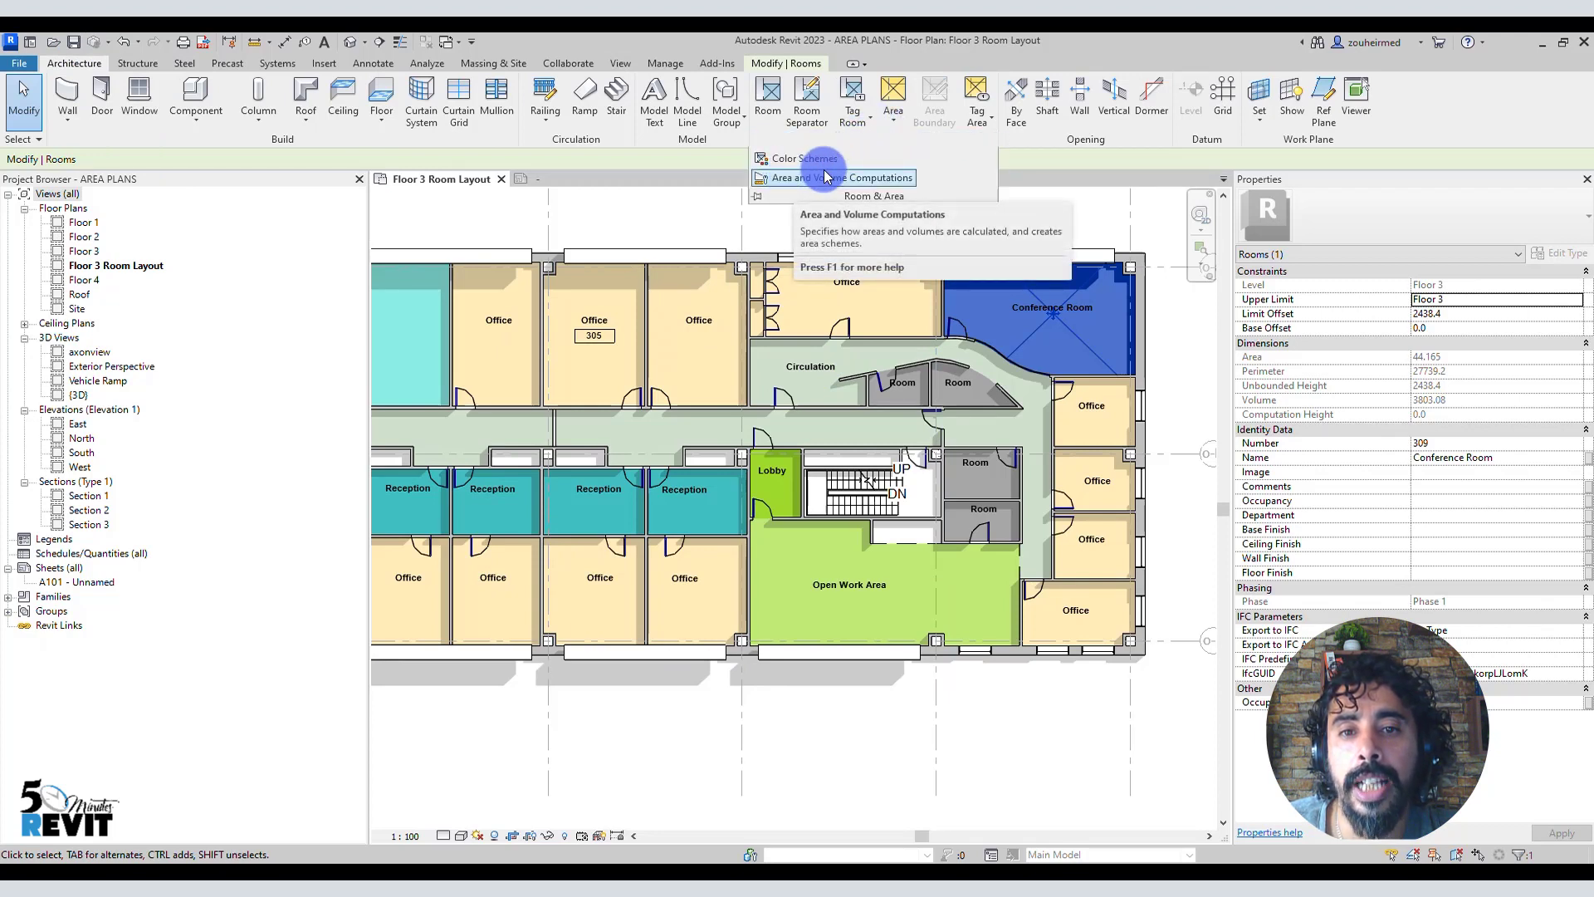
pyautogui.click(880, 176)
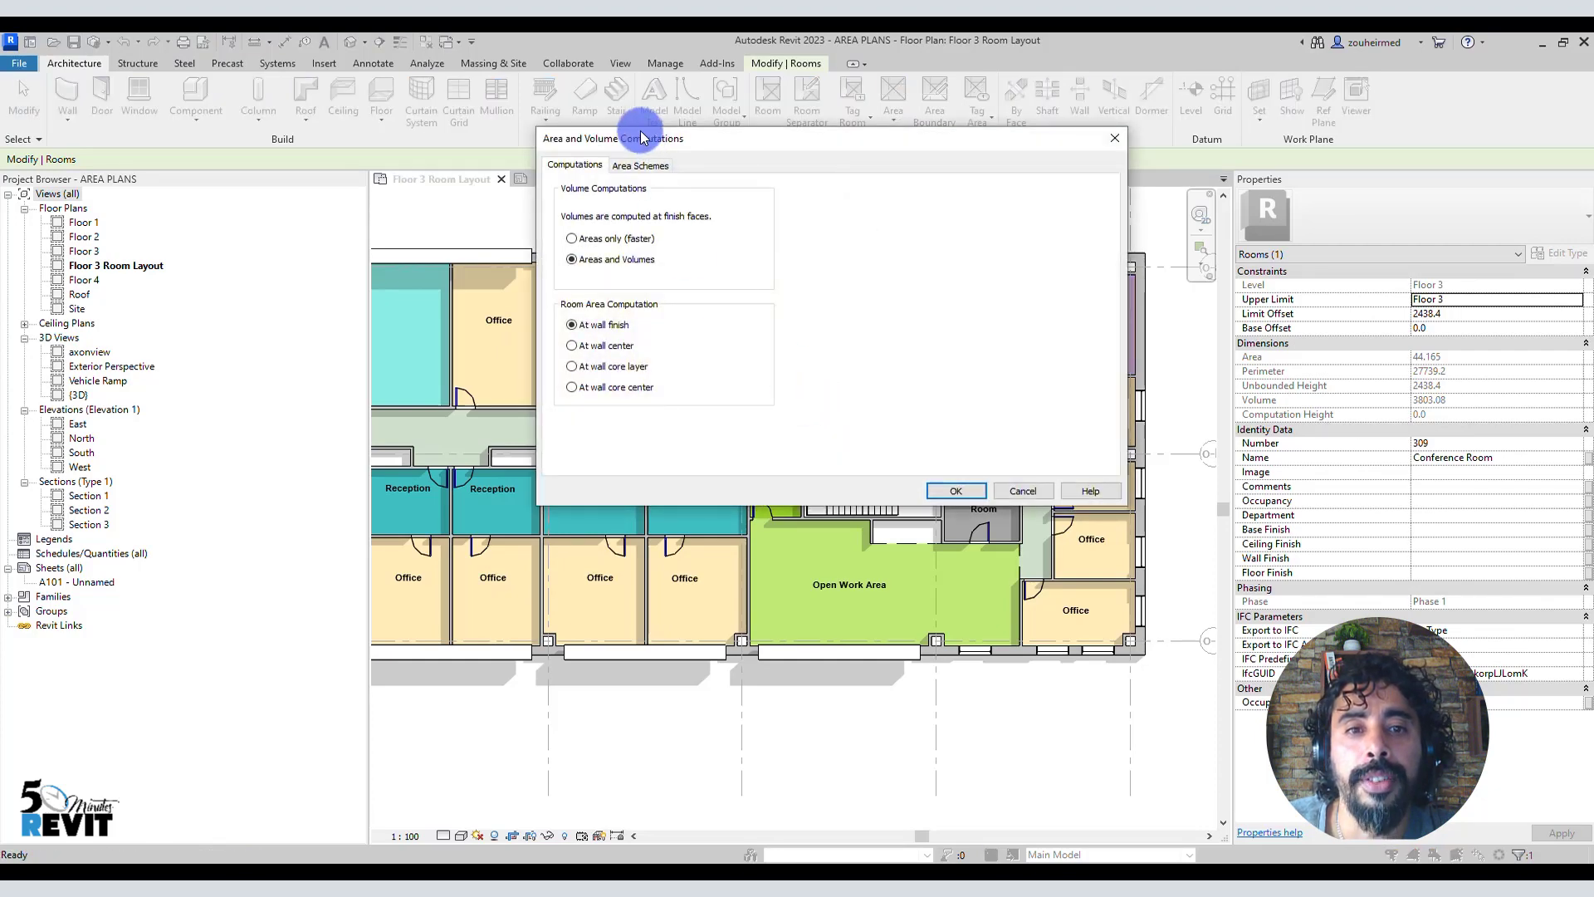
pyautogui.moveTo(642, 138); pyautogui.dragTo(627, 135)
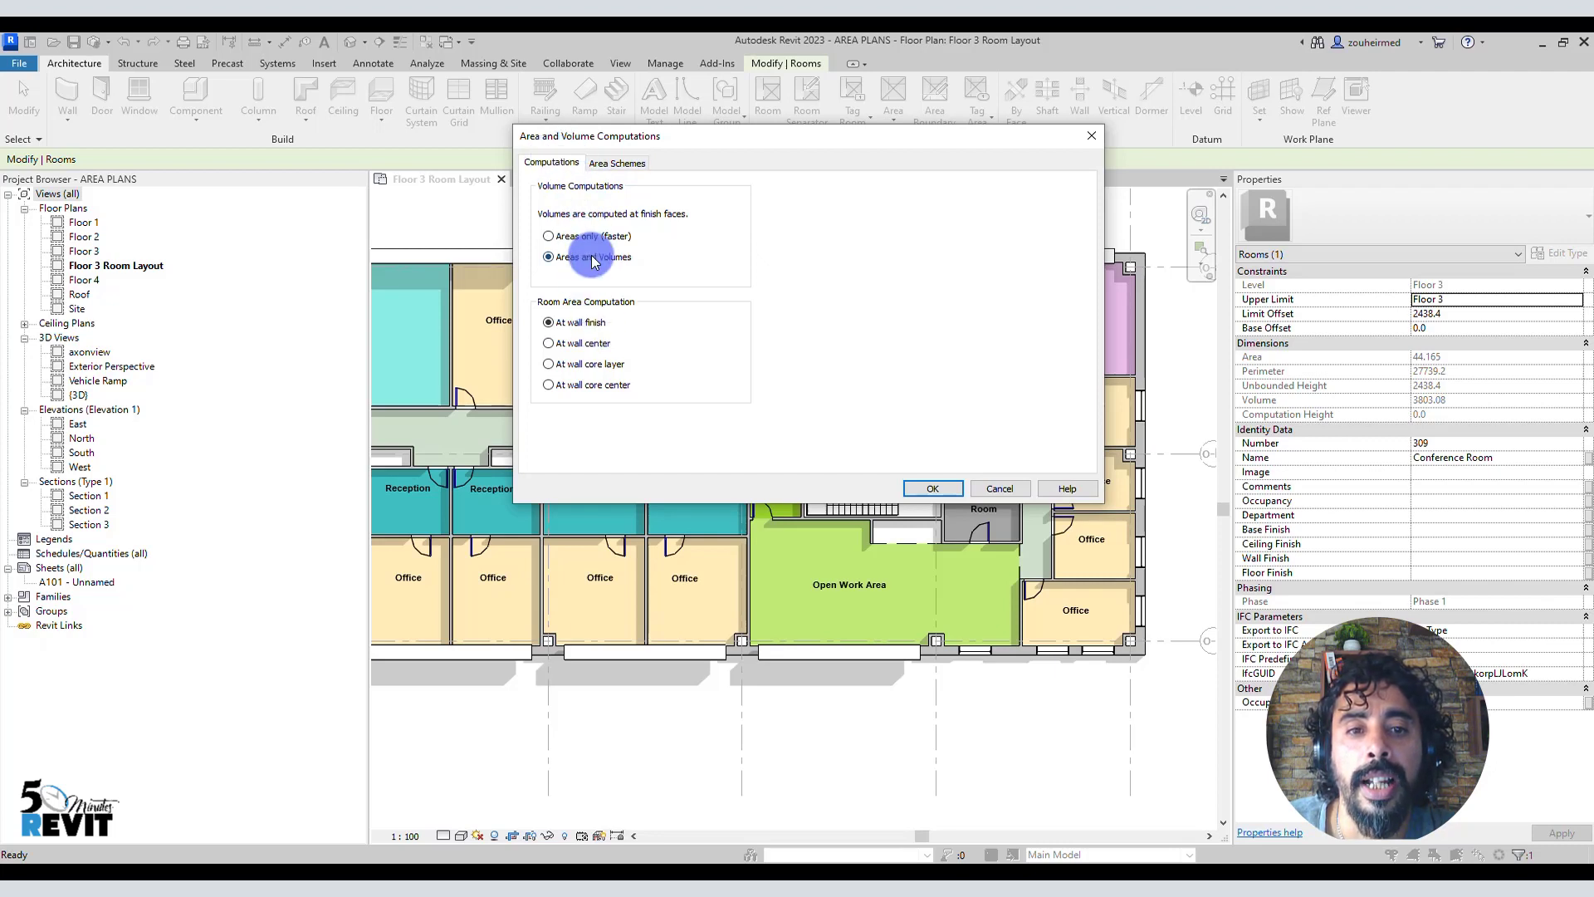
pyautogui.click(617, 163)
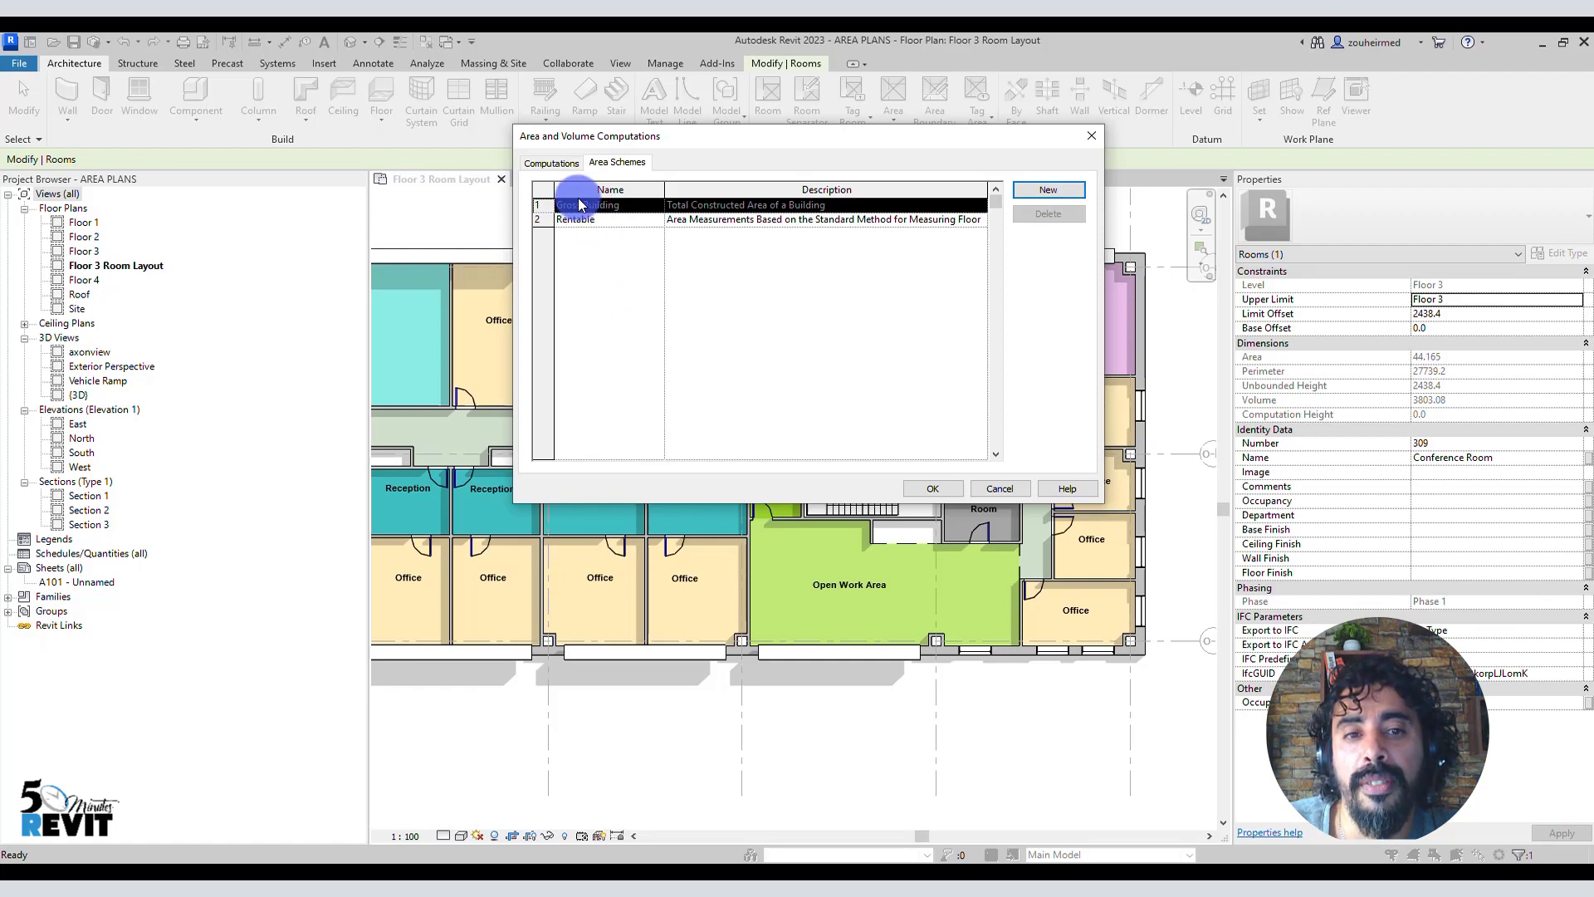
pyautogui.moveTo(563, 205)
pyautogui.mouseDown()
pyautogui.moveTo(605, 203)
pyautogui.moveTo(579, 220)
pyautogui.mouseUp()
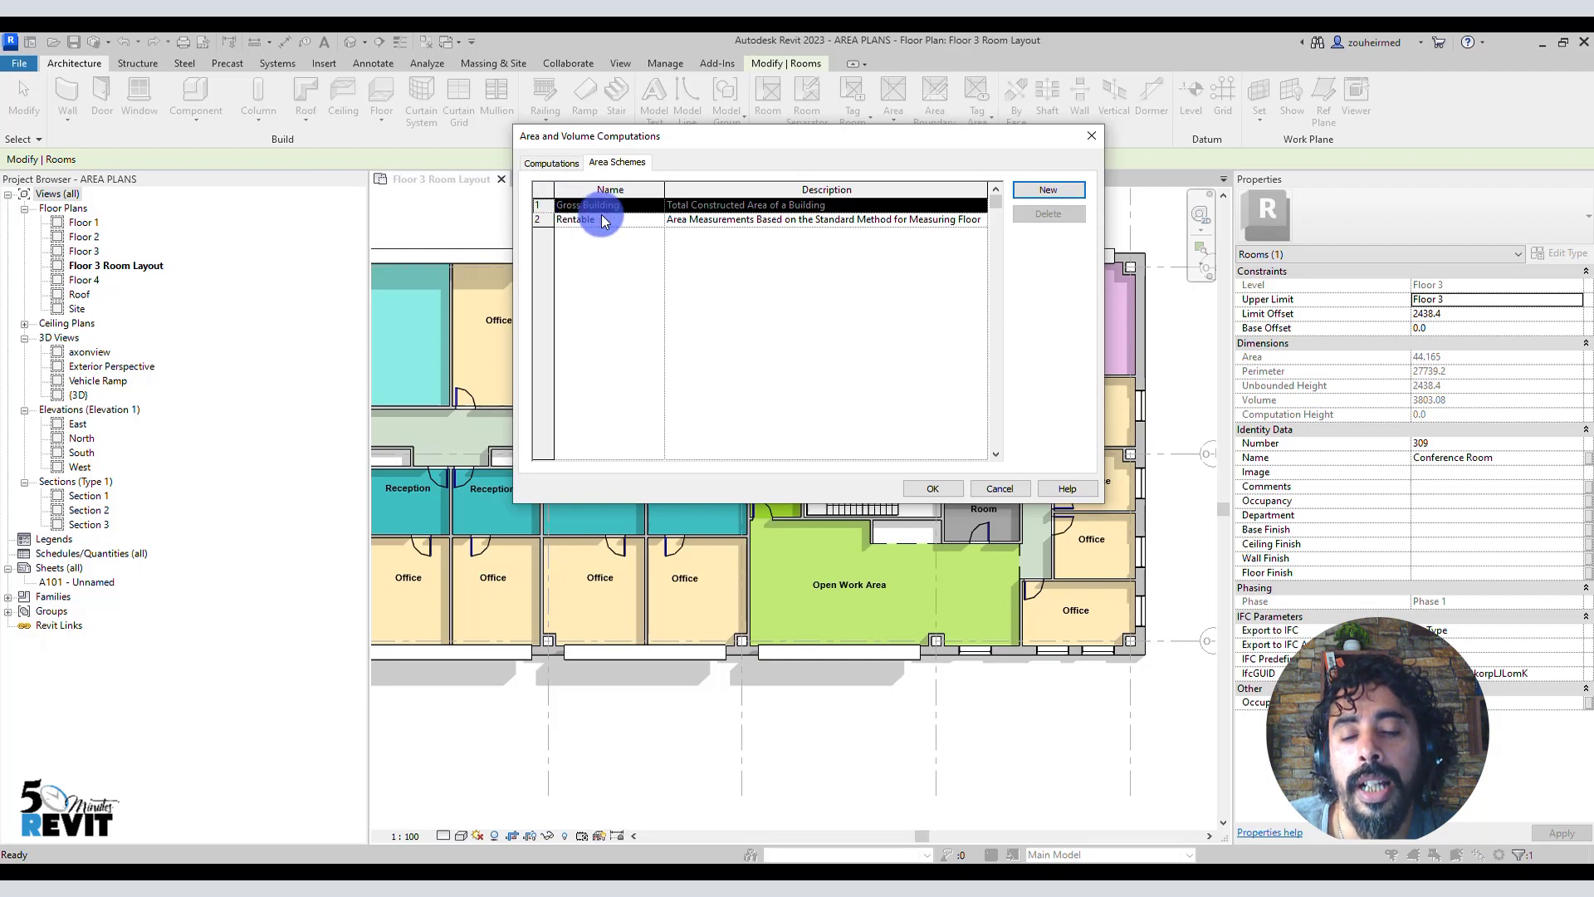
# Step: Add a new area scheme named Custom Area and confirm the computation settings
pyautogui.click(1046, 189)
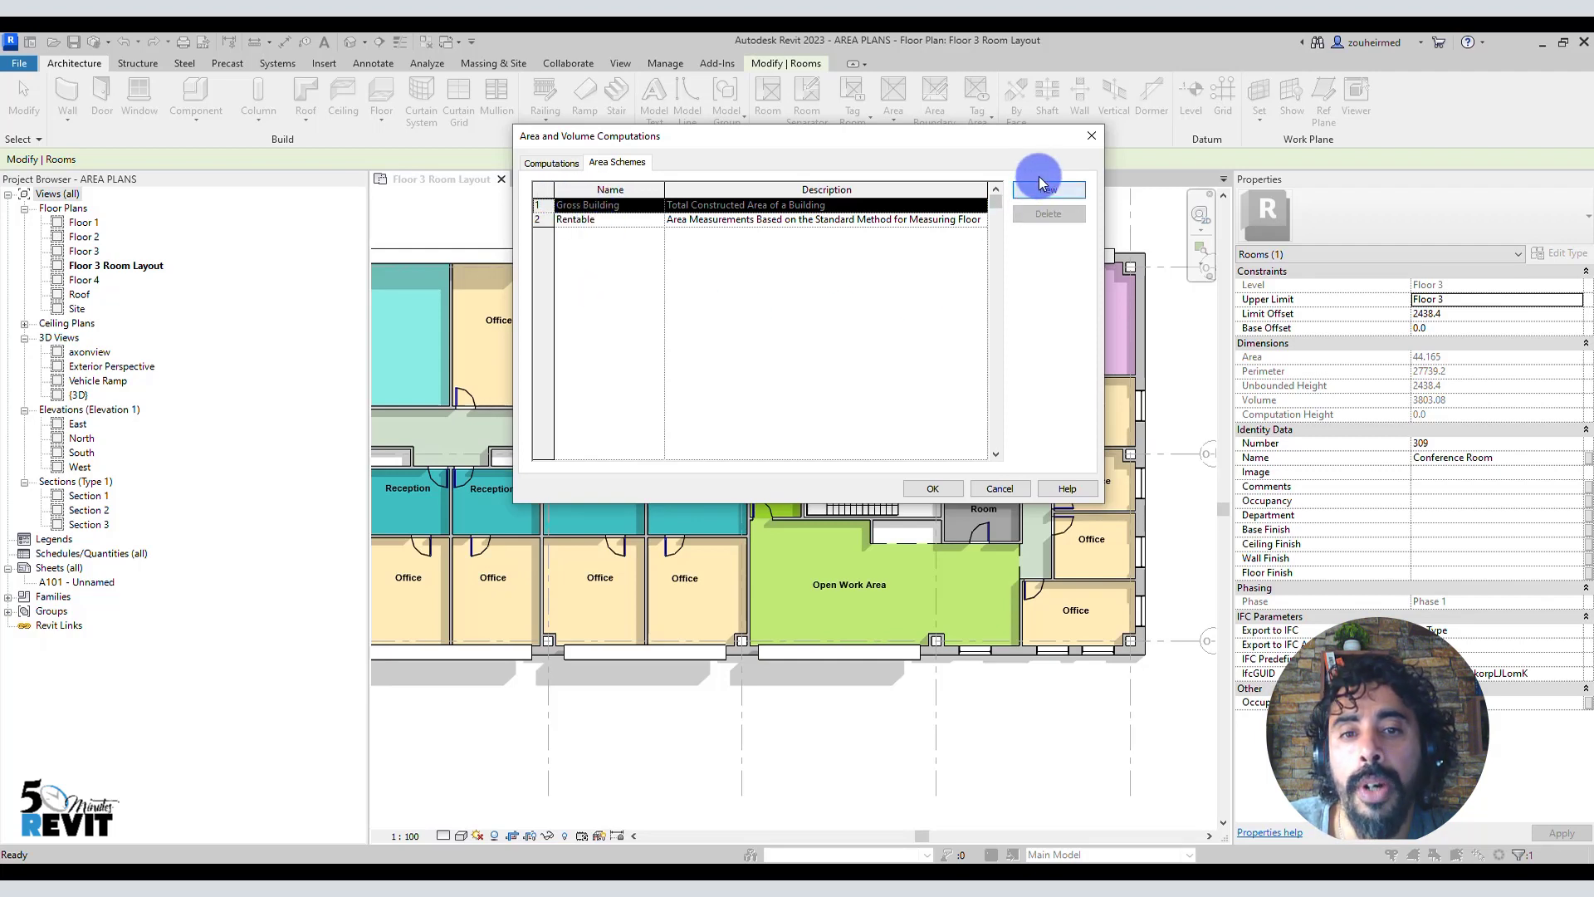
pyautogui.click(563, 234)
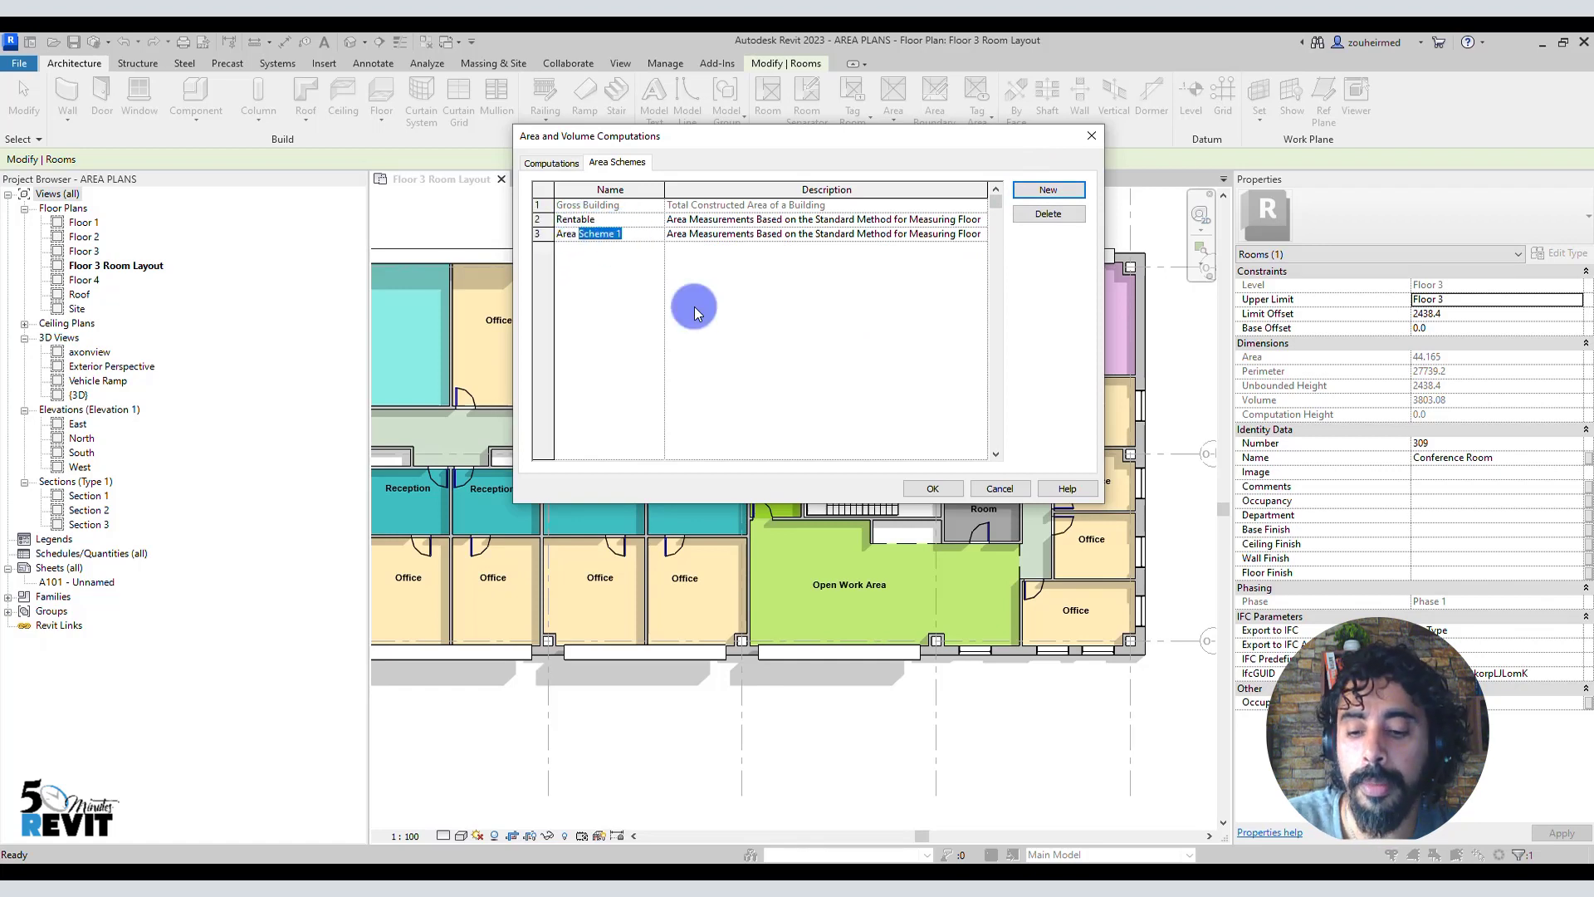
pyautogui.press('BackSpace')
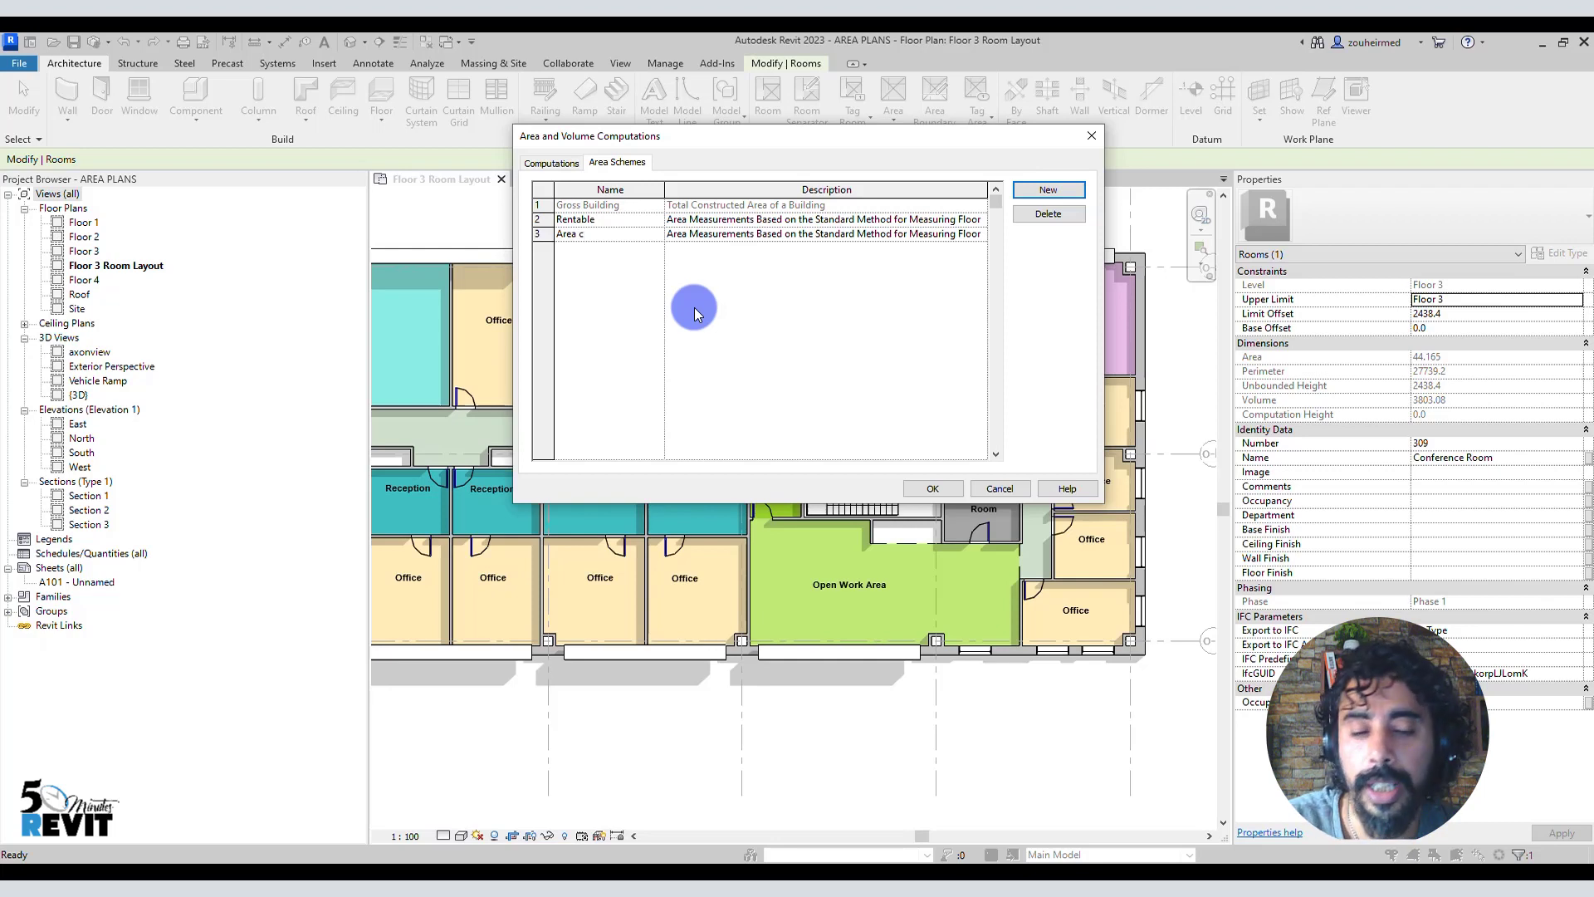
pyautogui.press('BackSpace')
pyautogui.press('BackSpace')
pyautogui.press('BackSpace')
pyautogui.press('BackSpace')
pyautogui.press('BackSpace')
pyautogui.press('BackSpace')
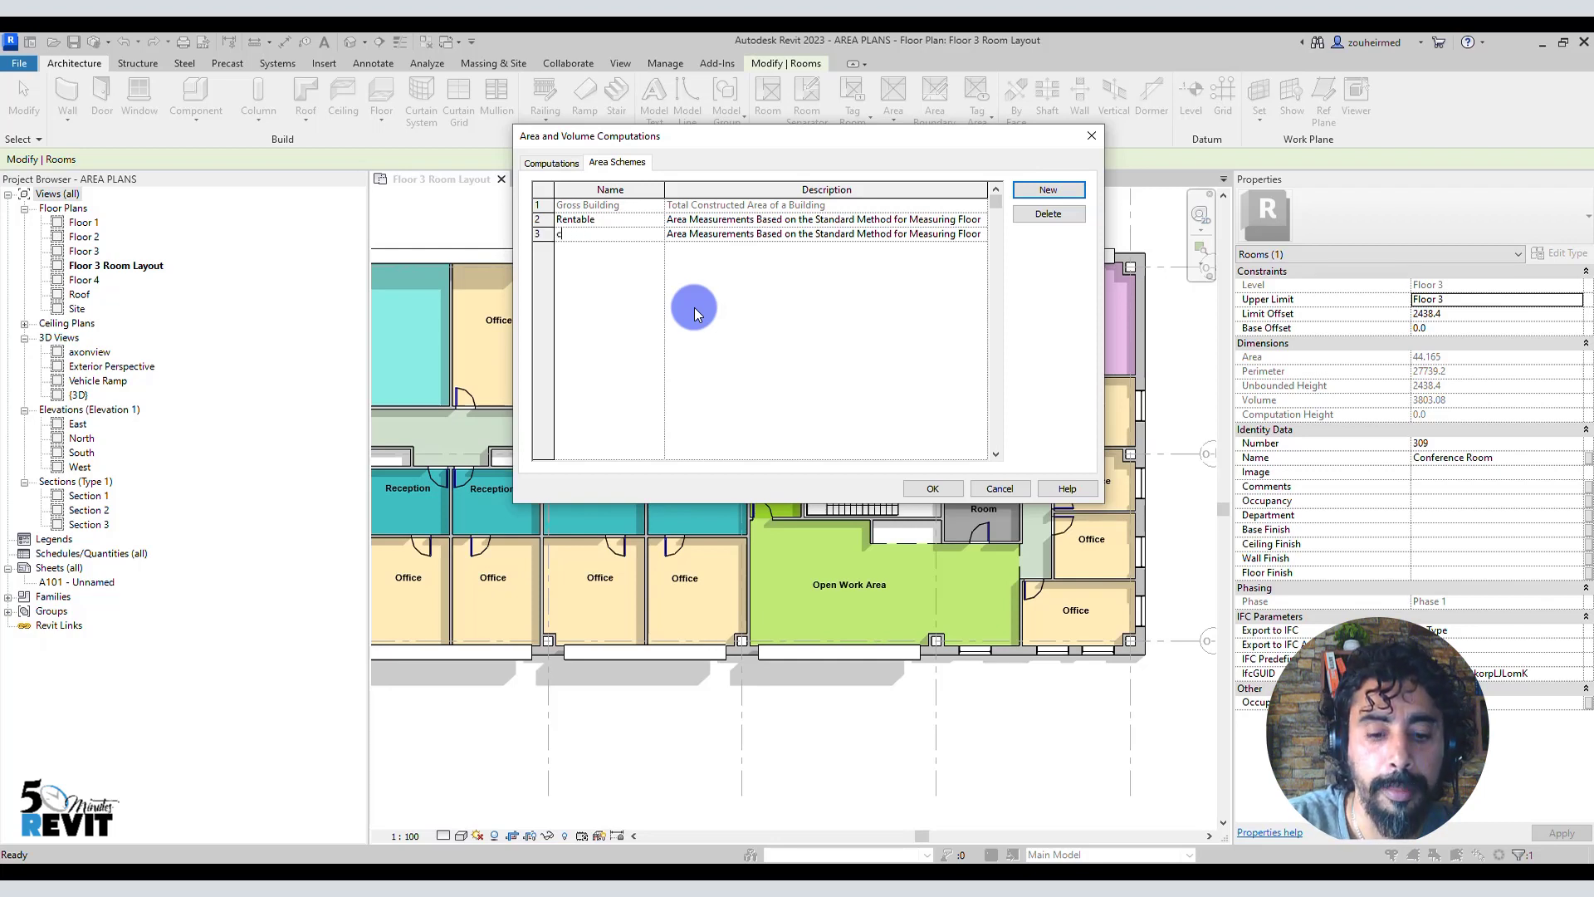
pyautogui.press('BackSpace')
pyautogui.write('Cust')
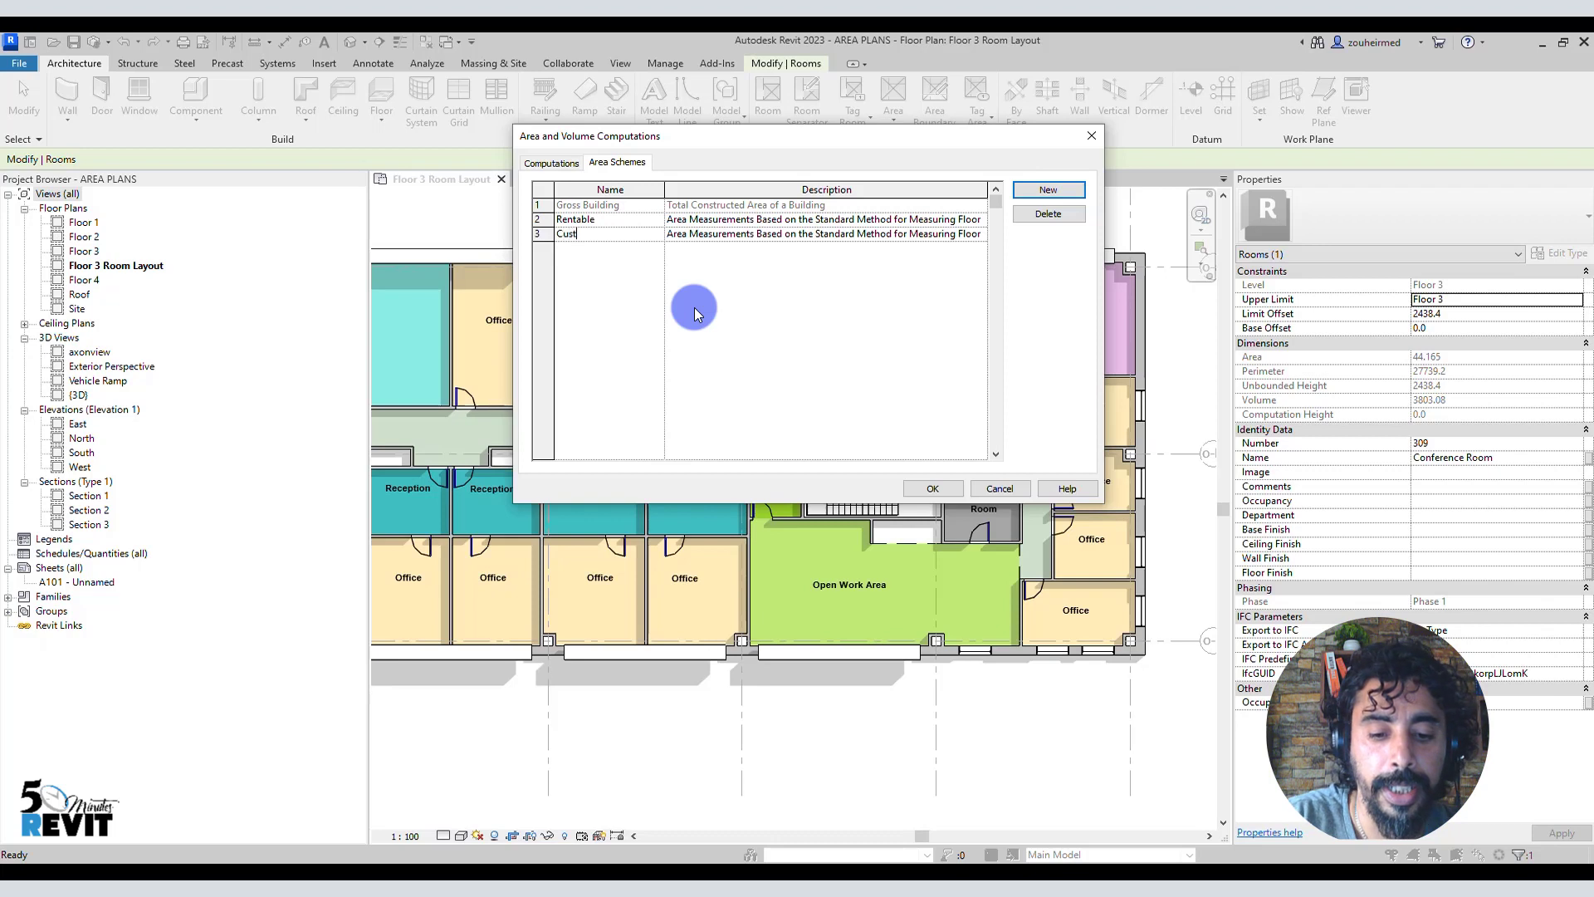
pyautogui.write('om')
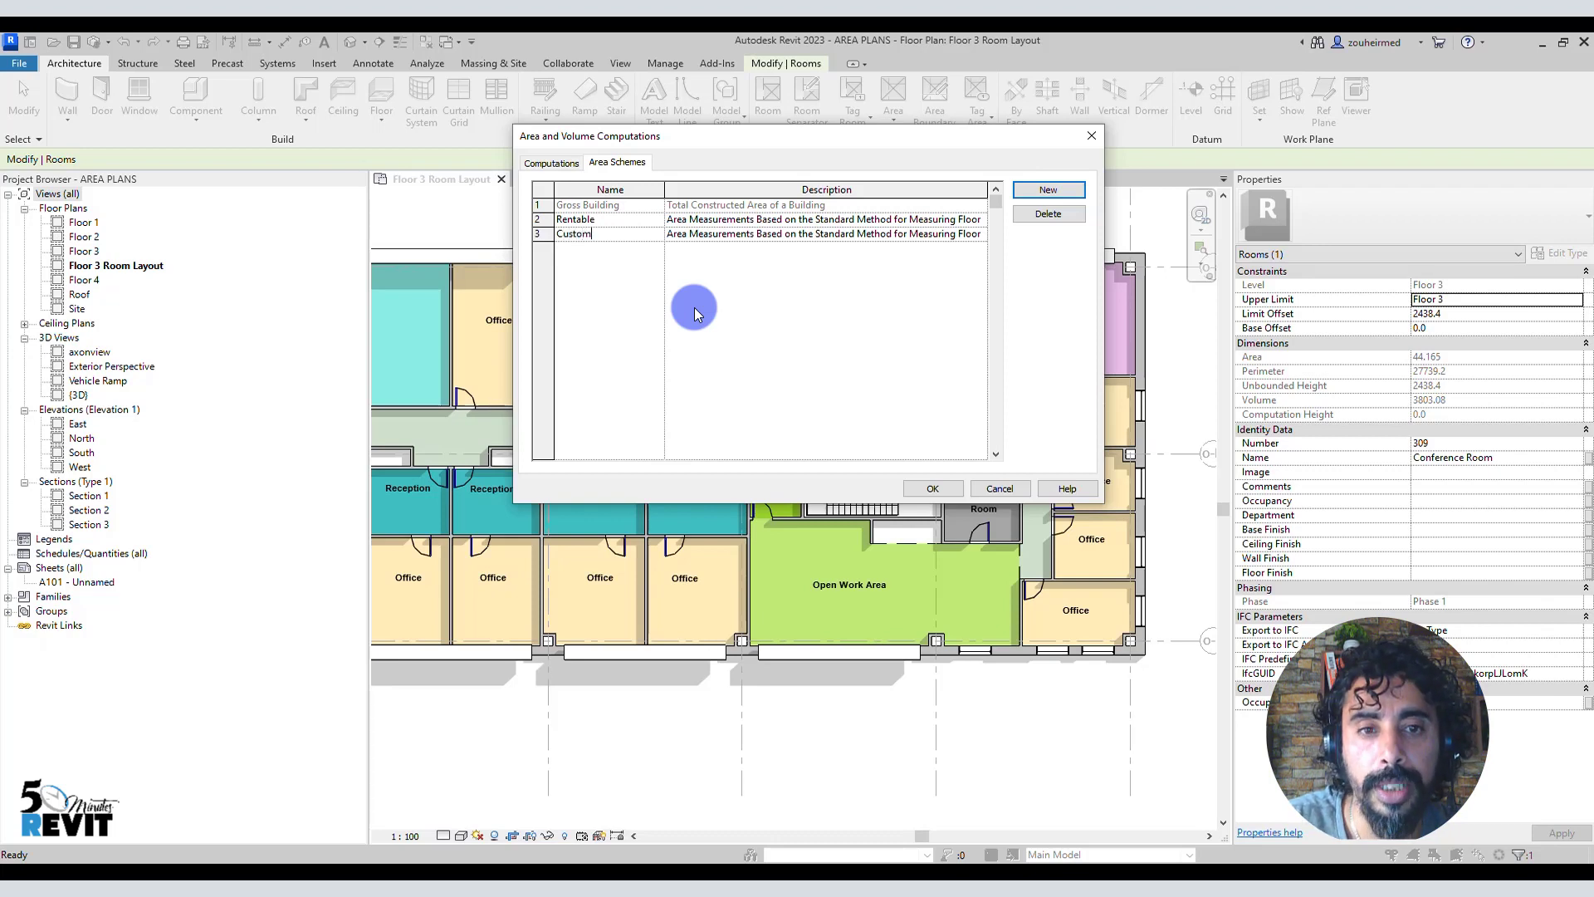
pyautogui.write(' Area')
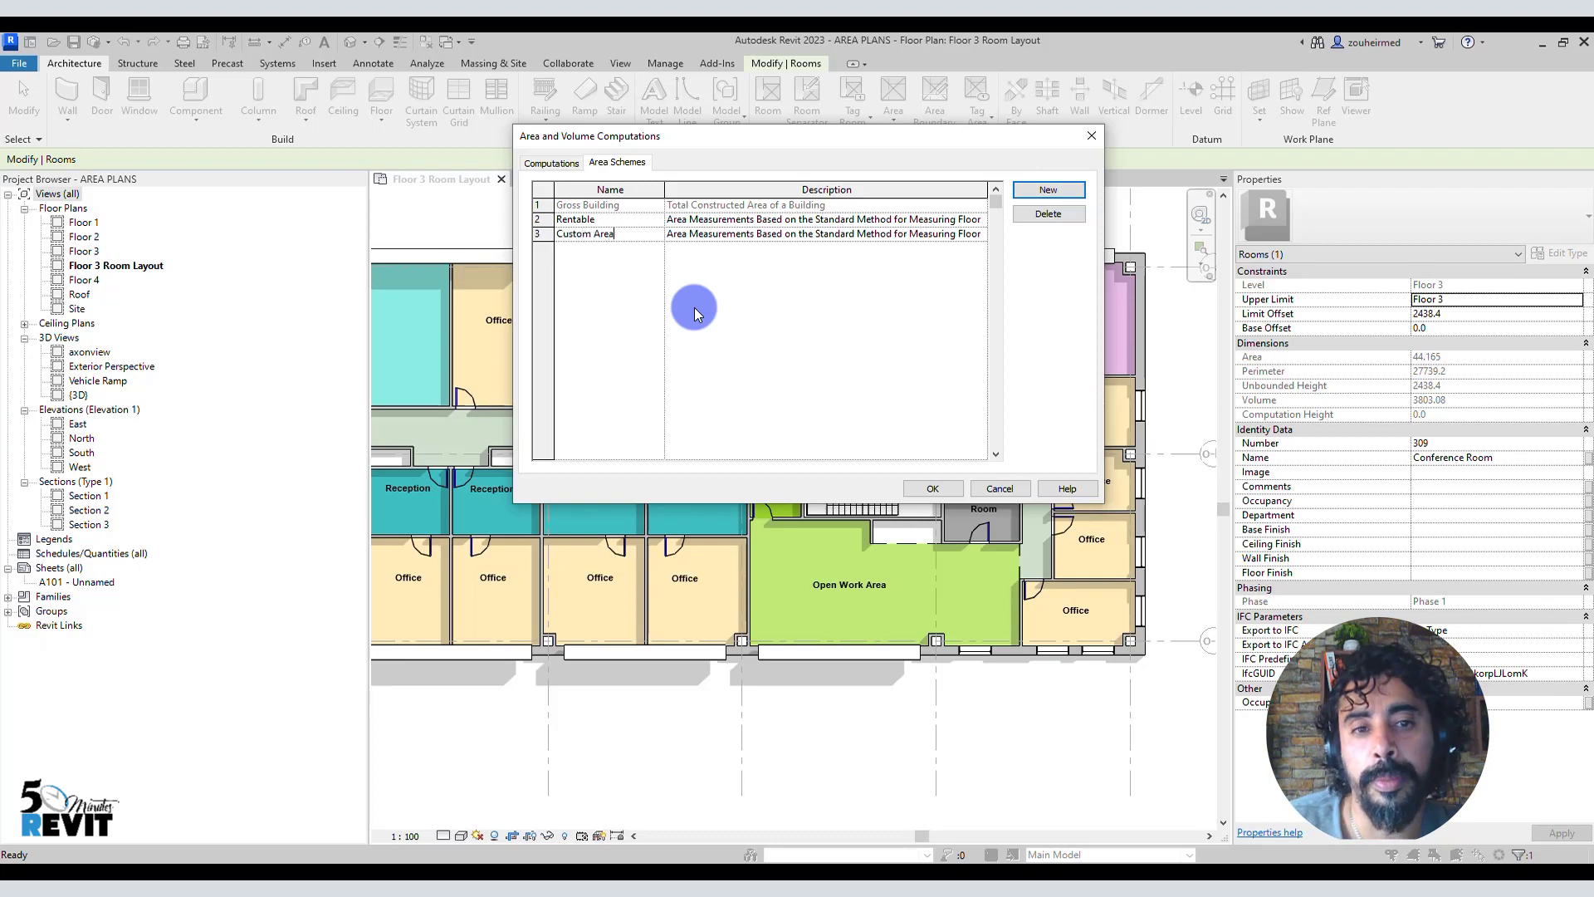
pyautogui.click(923, 490)
pyautogui.click(969, 808)
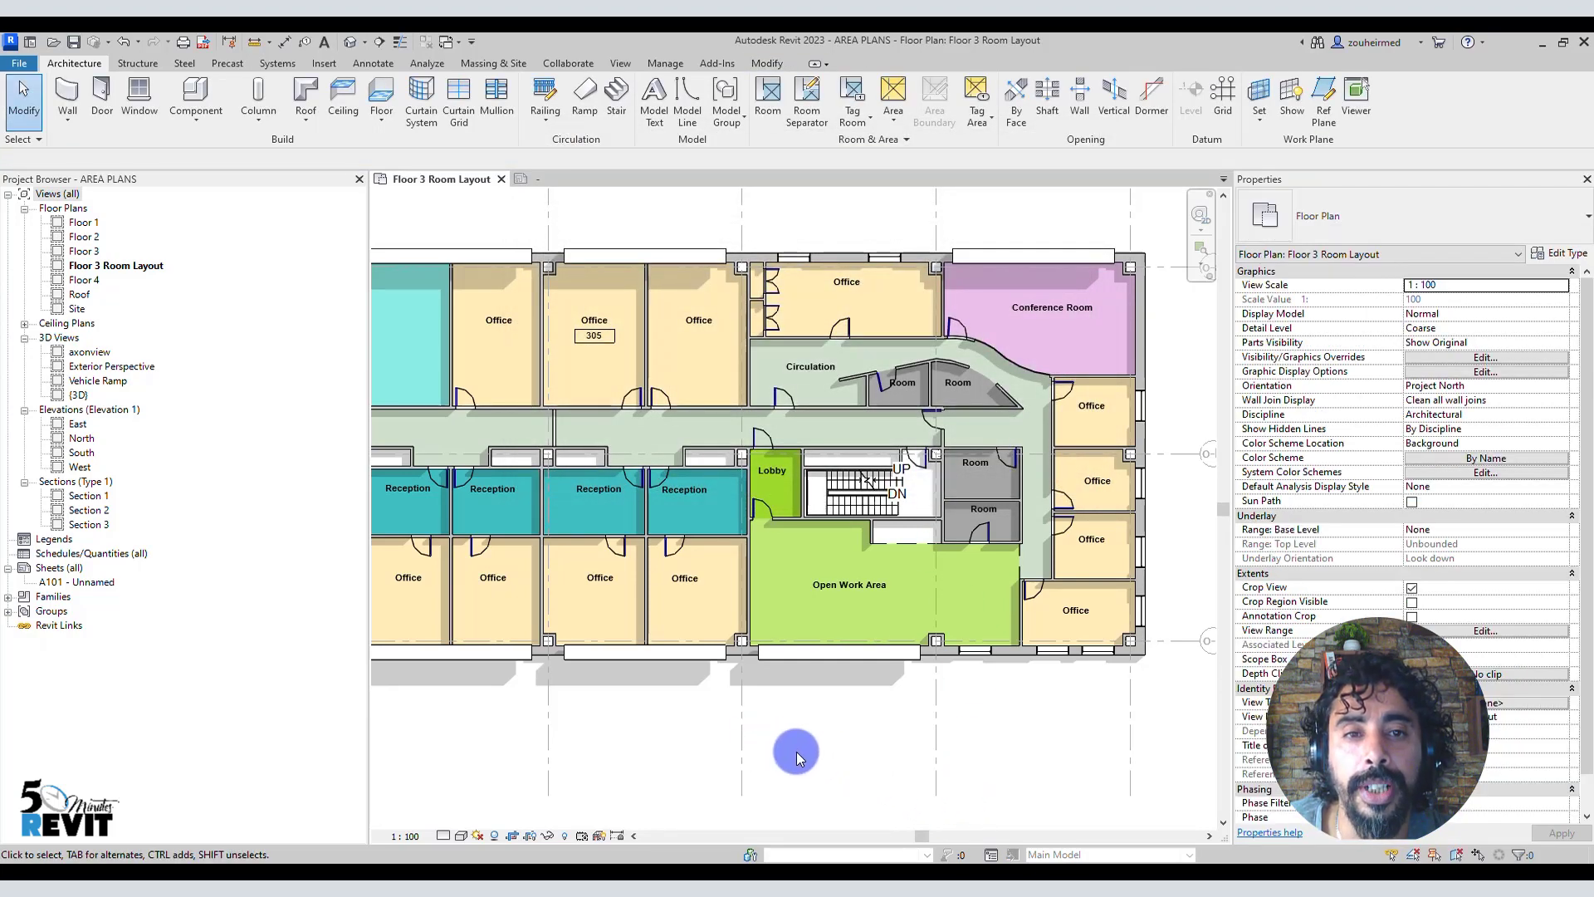
pyautogui.click(624, 62)
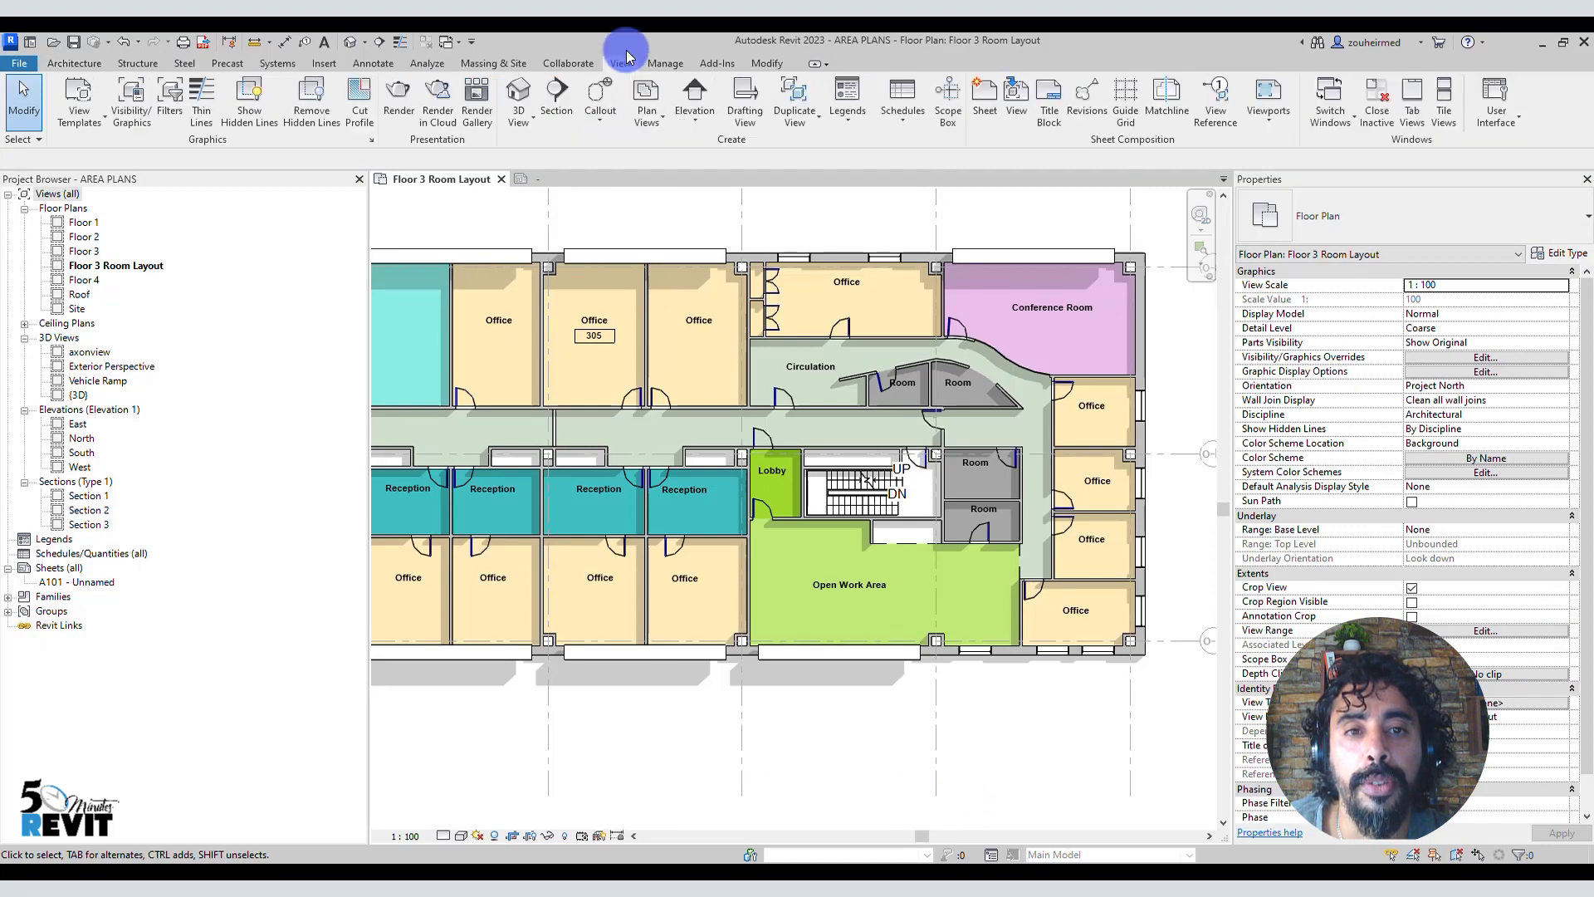
pyautogui.click(74, 62)
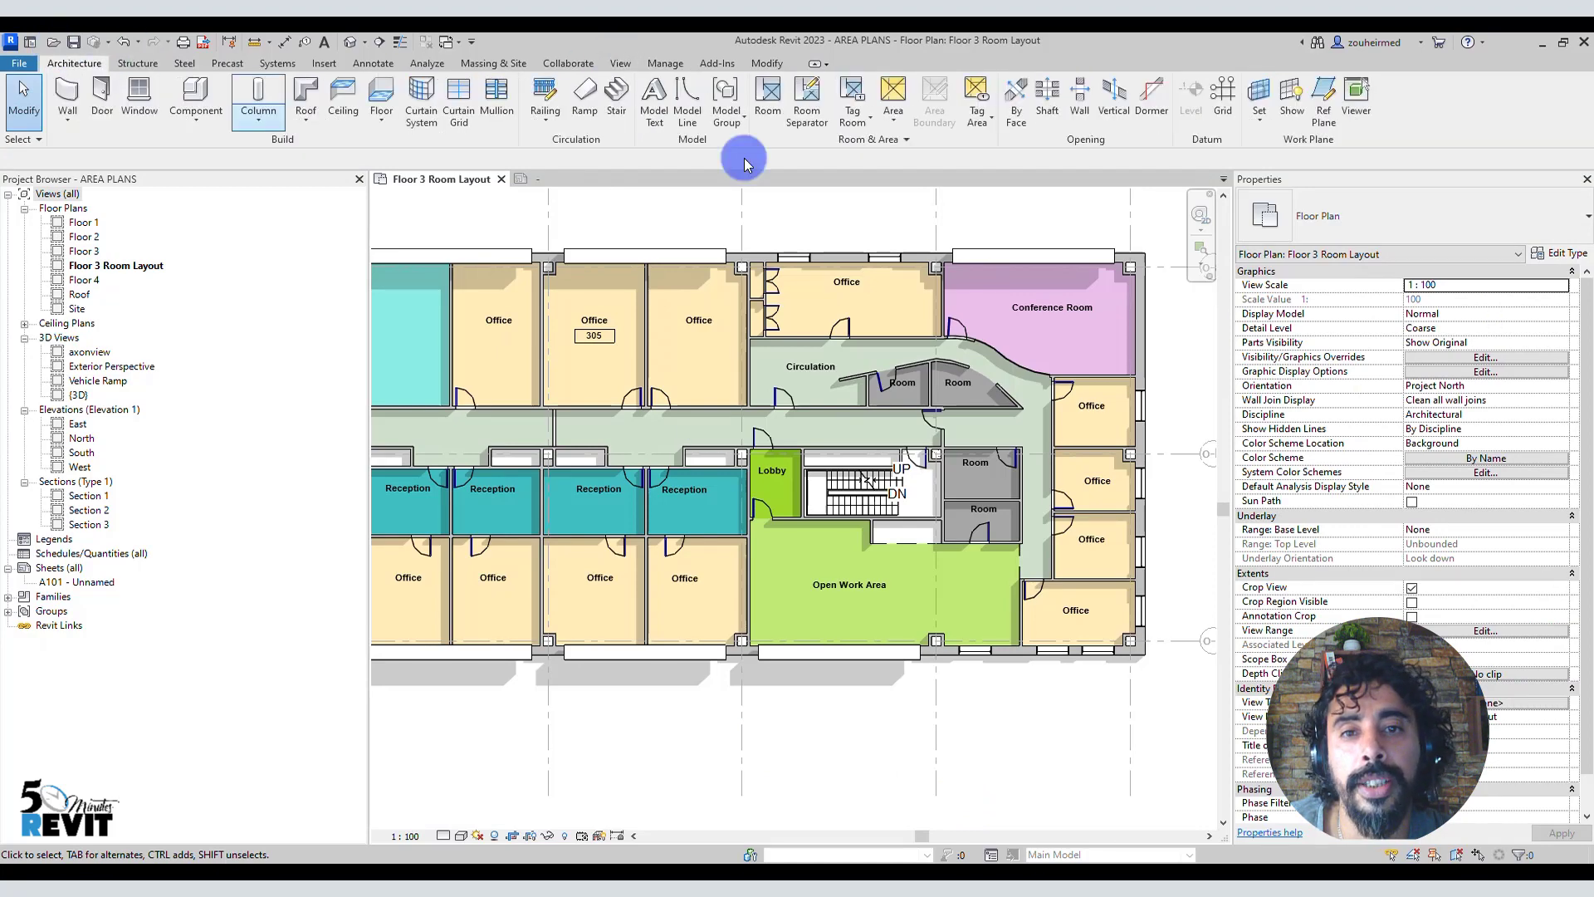
pyautogui.click(893, 119)
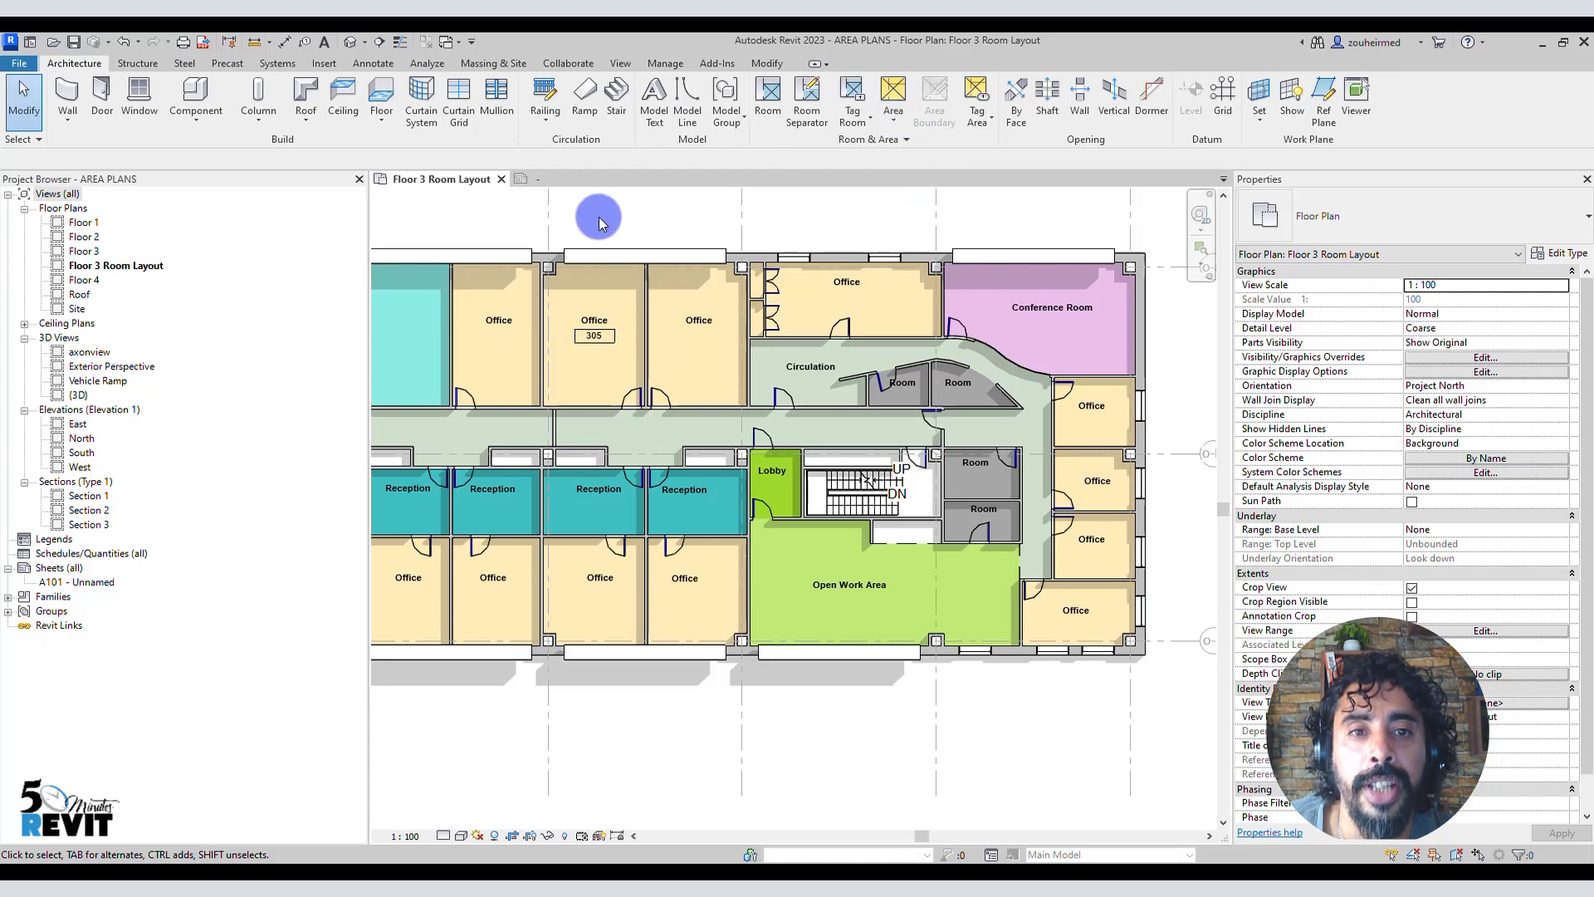
# Step: Create Gross Building area plans for the levels Floor 1, Floor 2, Floor 3 and Floor 4
pyautogui.click(623, 61)
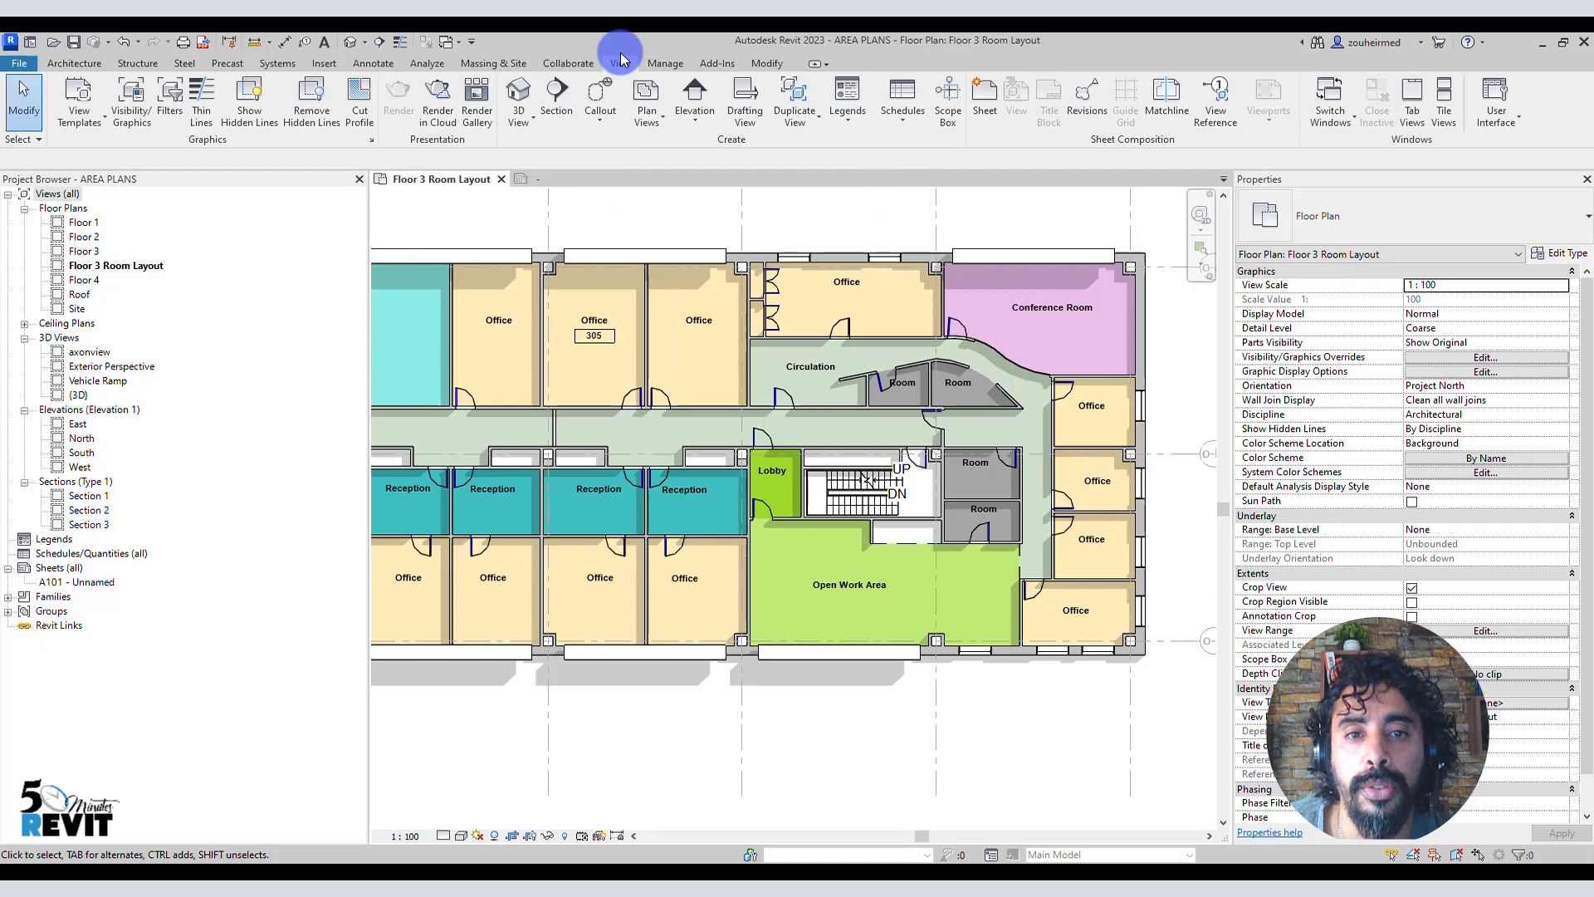
pyautogui.click(647, 116)
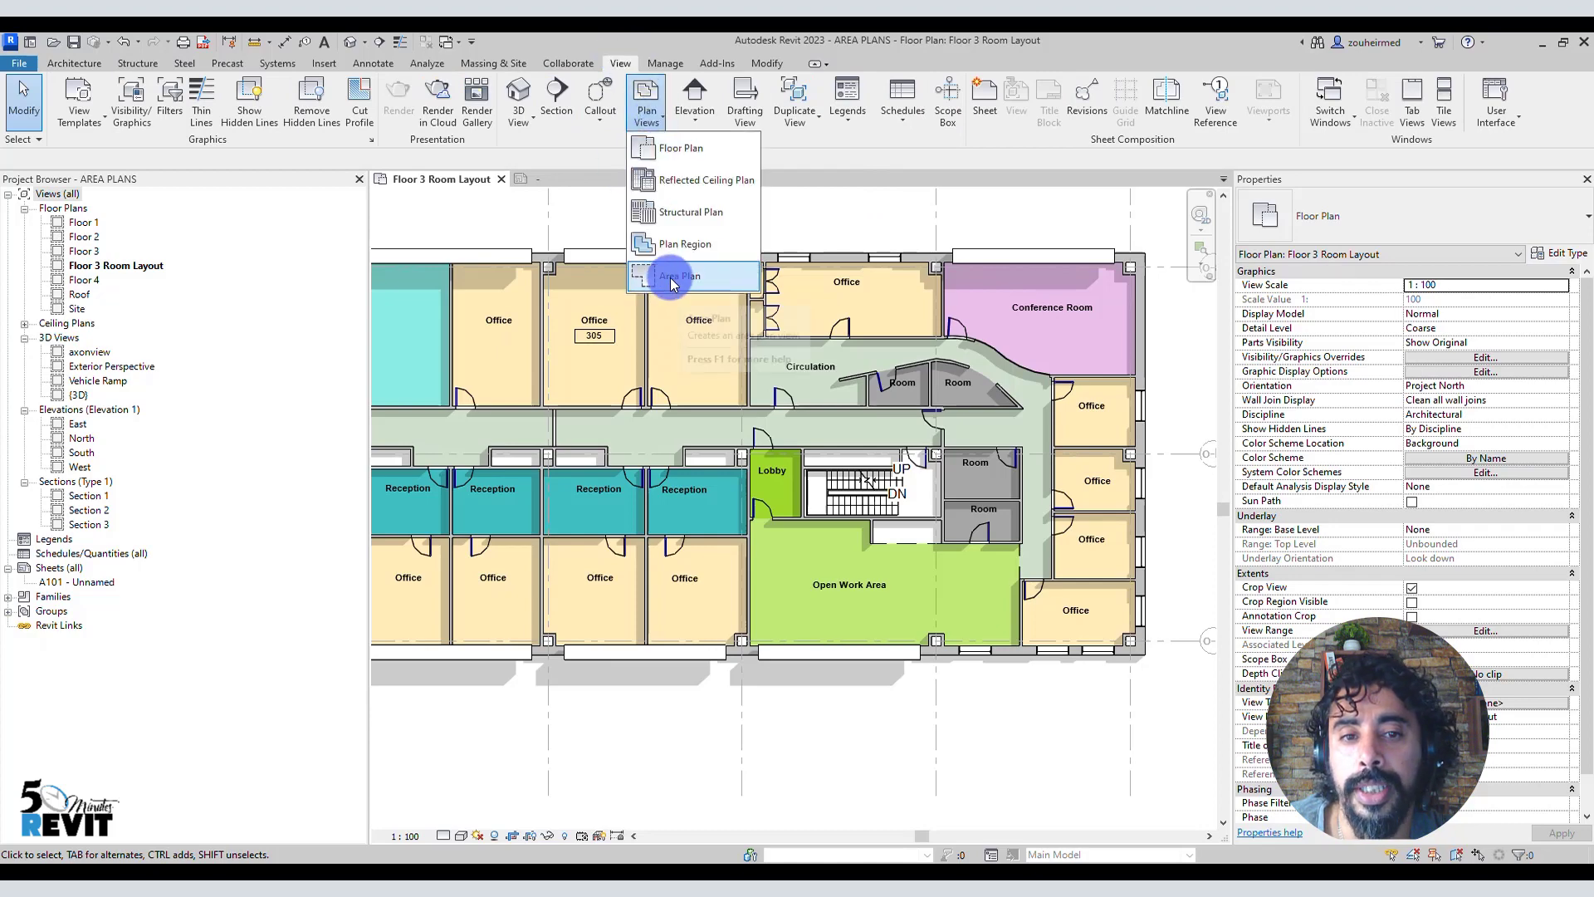
pyautogui.moveTo(673, 280)
pyautogui.click(706, 318)
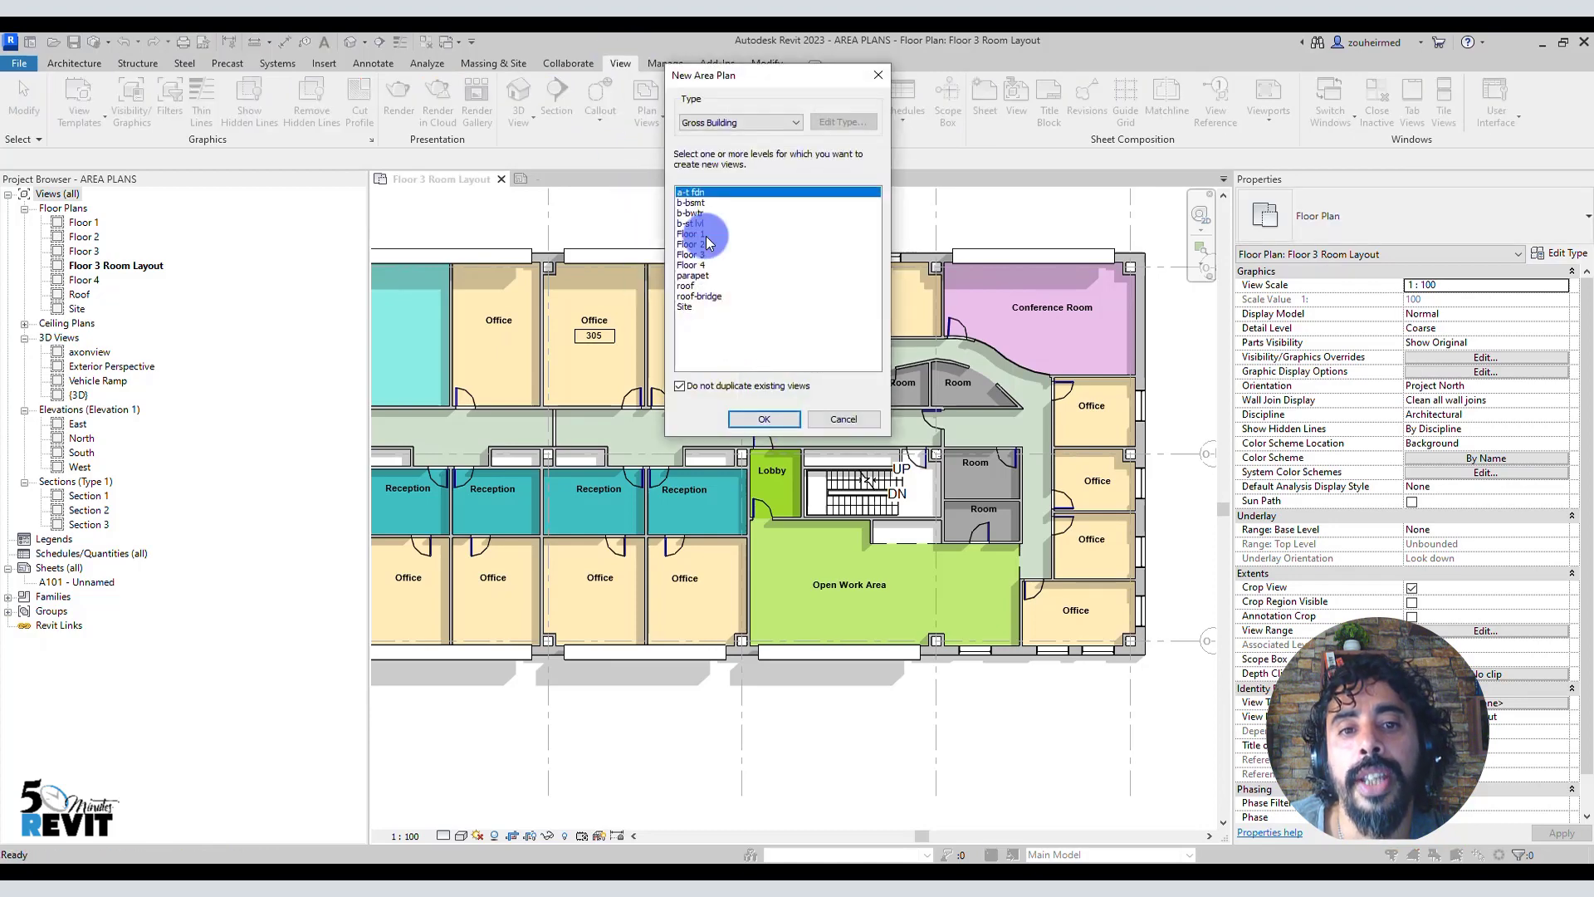
pyautogui.click(696, 234)
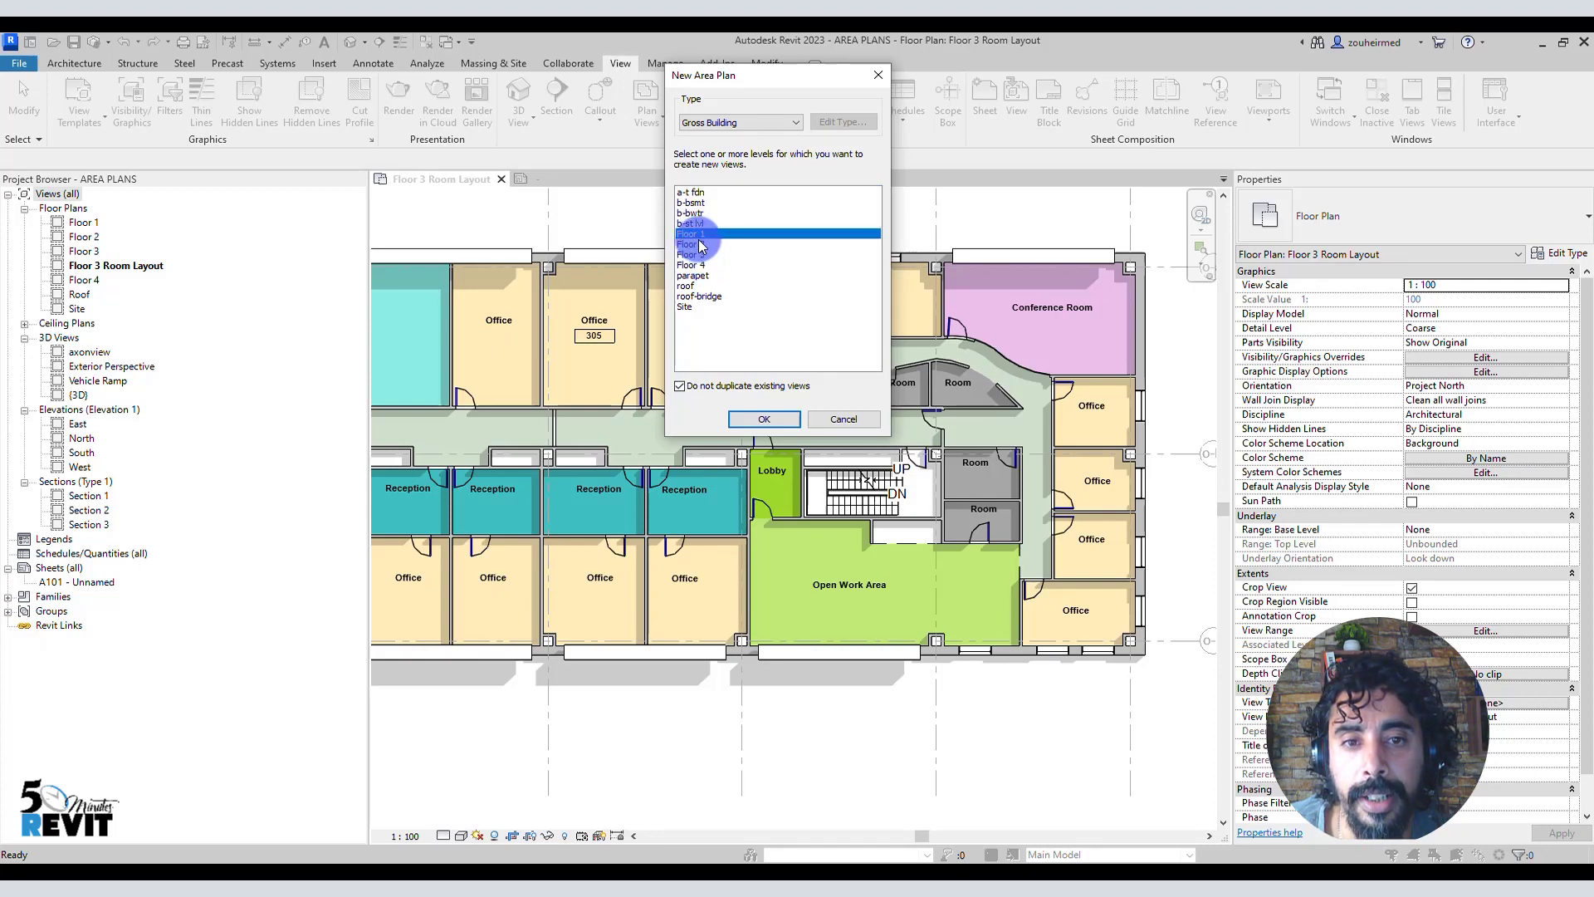
pyautogui.keyDown('ctrl'); pyautogui.click(701, 244); pyautogui.keyUp('ctrl')
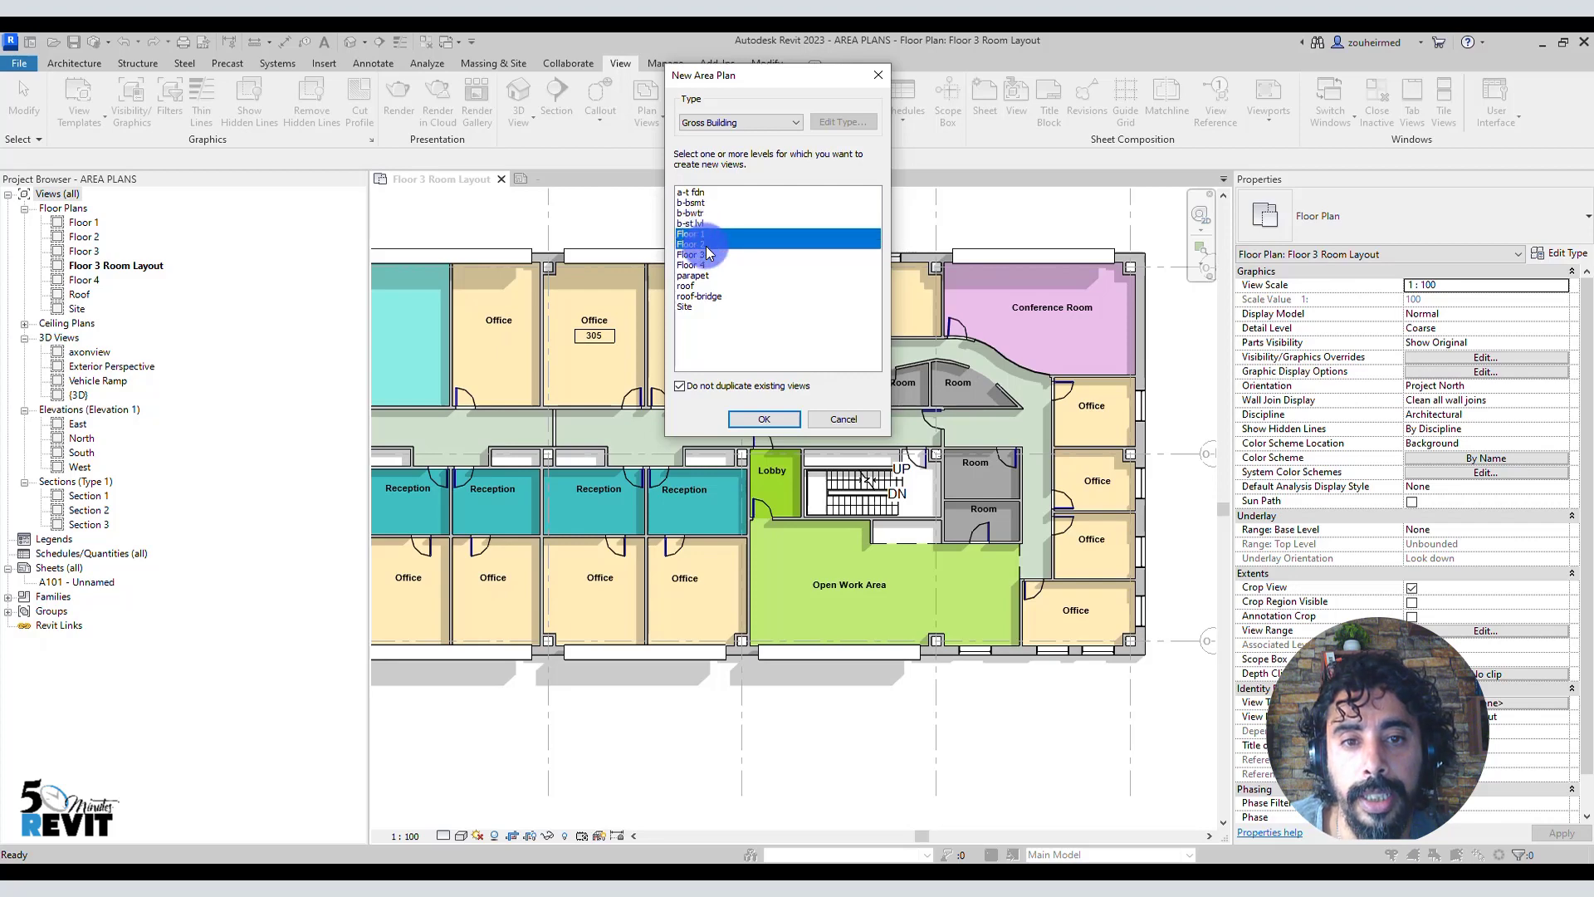
pyautogui.keyDown('ctrl'); pyautogui.click(702, 254); pyautogui.keyUp('ctrl')
pyautogui.keyDown('ctrl'); pyautogui.click(698, 265); pyautogui.keyUp('ctrl')
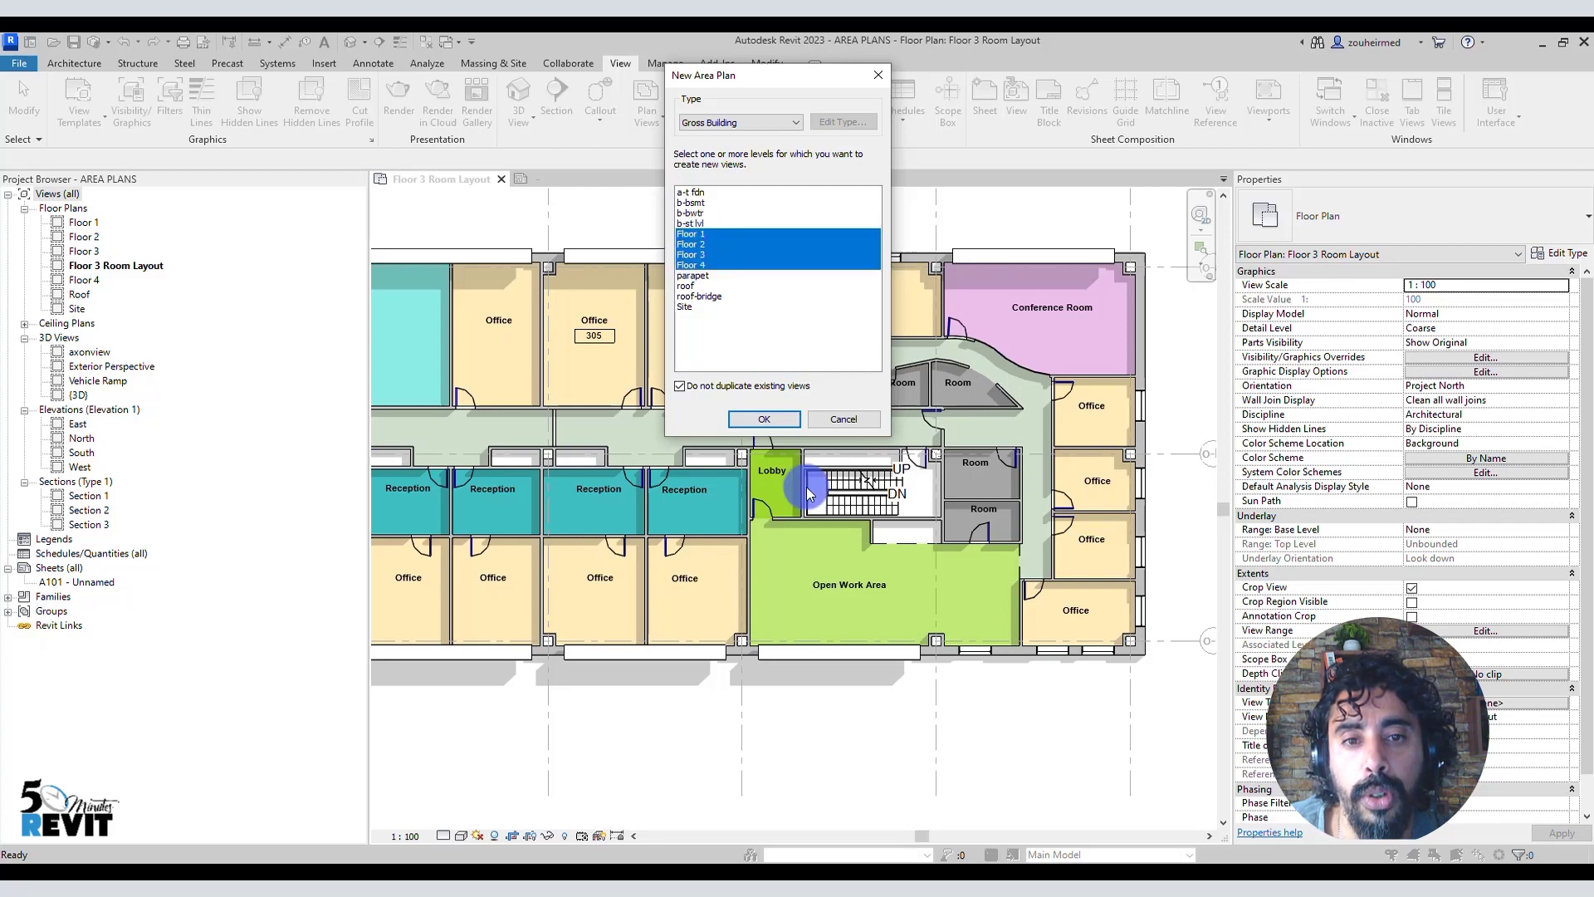
pyautogui.click(760, 418)
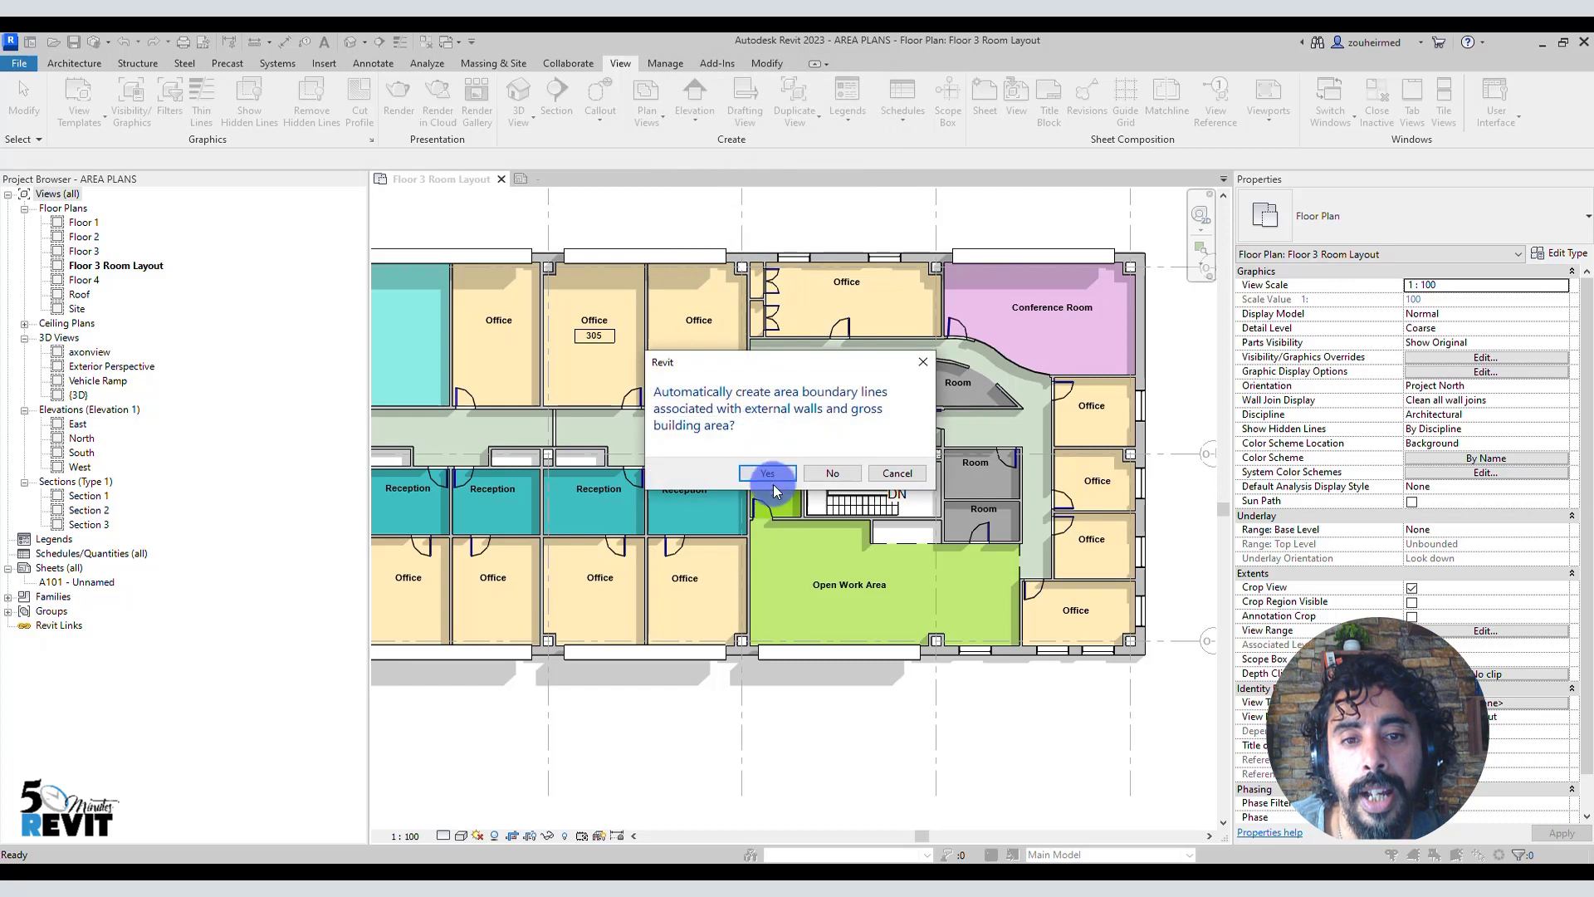
# Step: Decline the automatic creation of area boundary lines from the external walls for each new area plan
pyautogui.moveTo(725, 362); pyautogui.dragTo(714, 233)
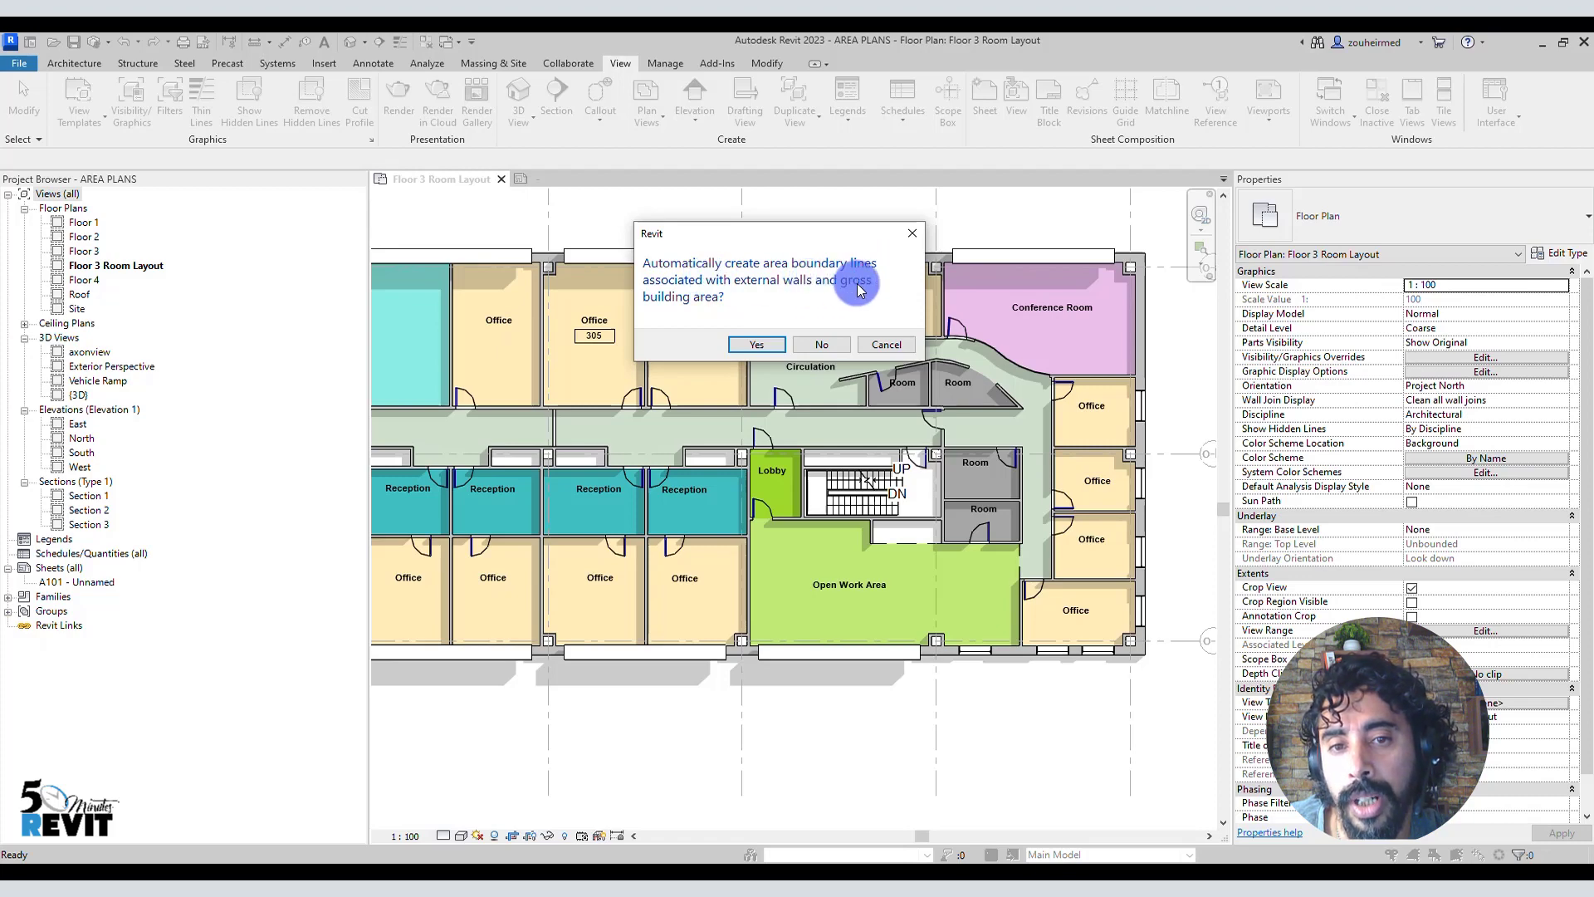
pyautogui.click(823, 343)
pyautogui.click(835, 475)
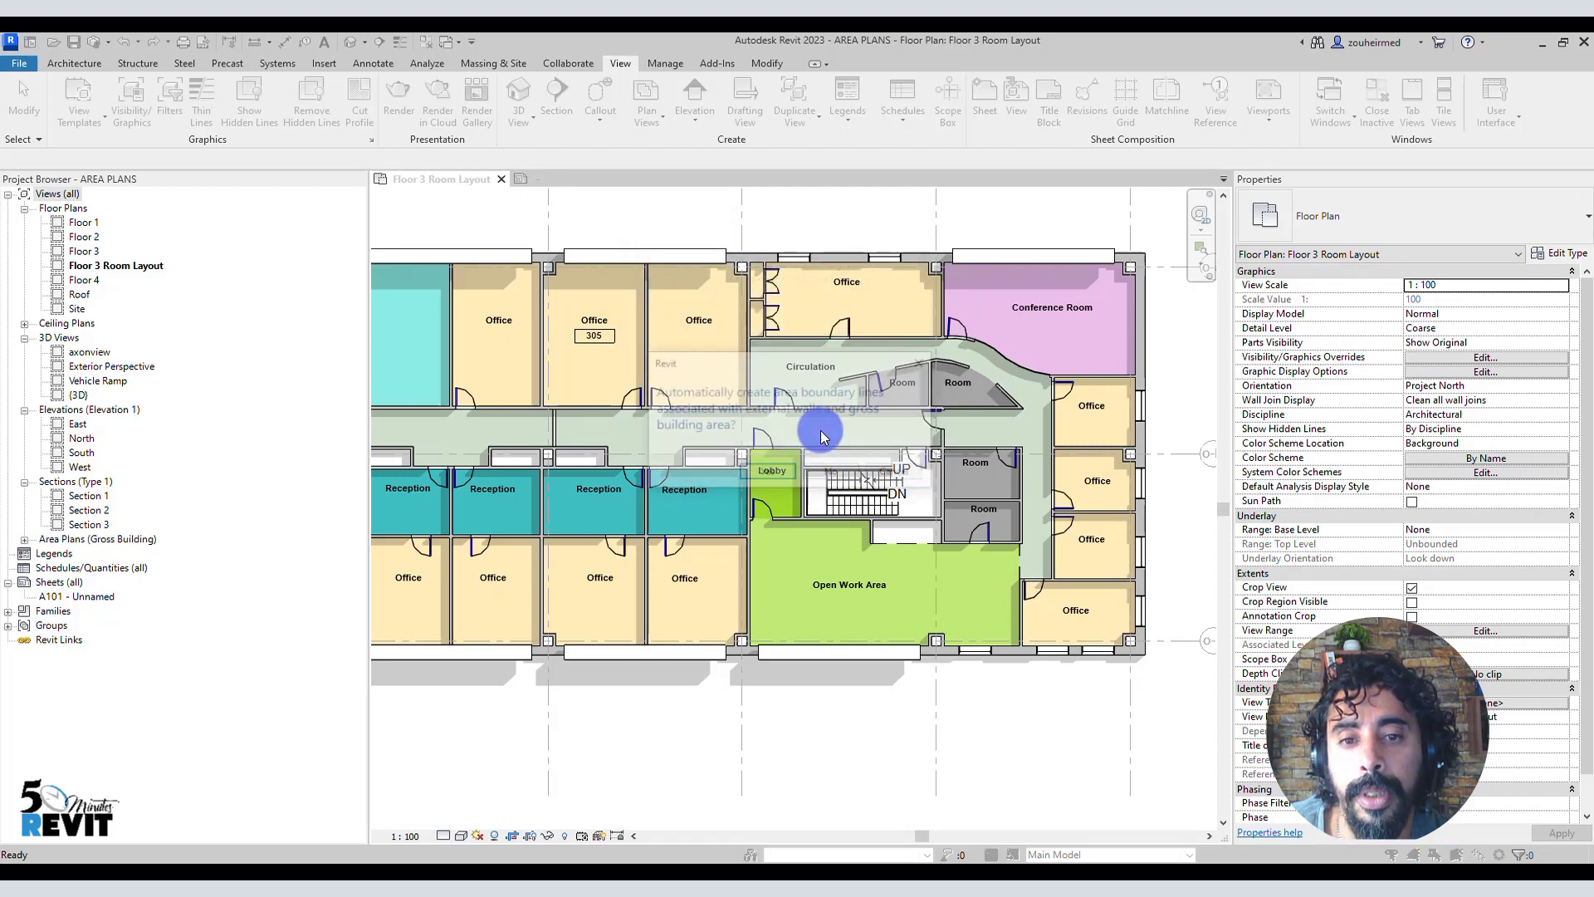
pyautogui.click(838, 471)
pyautogui.click(838, 475)
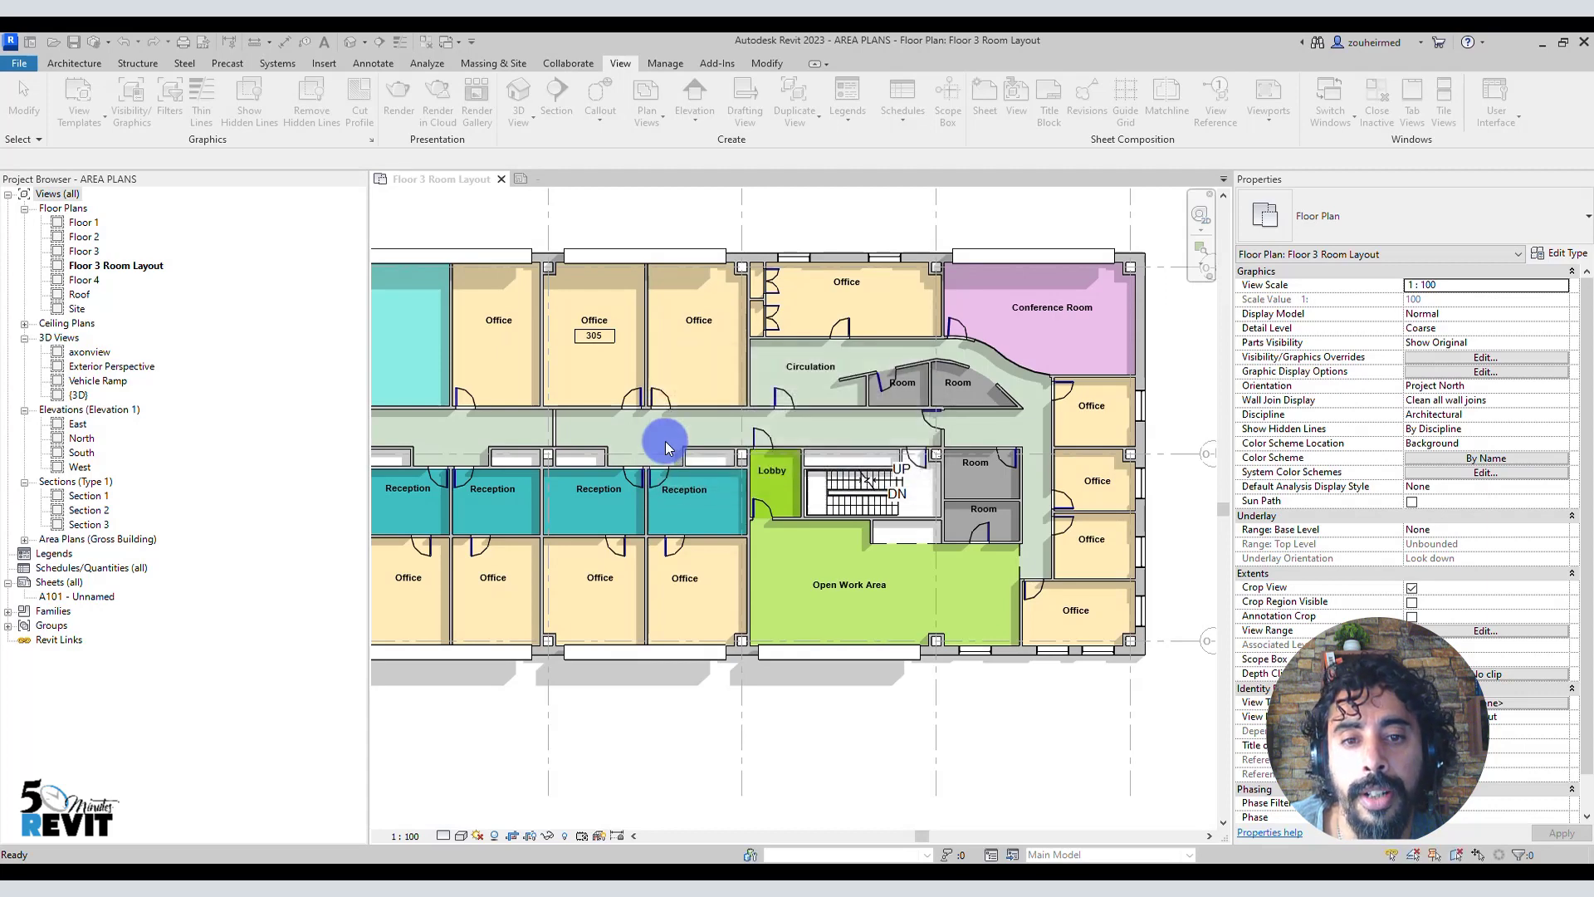
# Step: Open the Floor 1 and Floor 2 Gross Building area plans to compare them, and return to the Floor 1 area plan
pyautogui.click(25, 540)
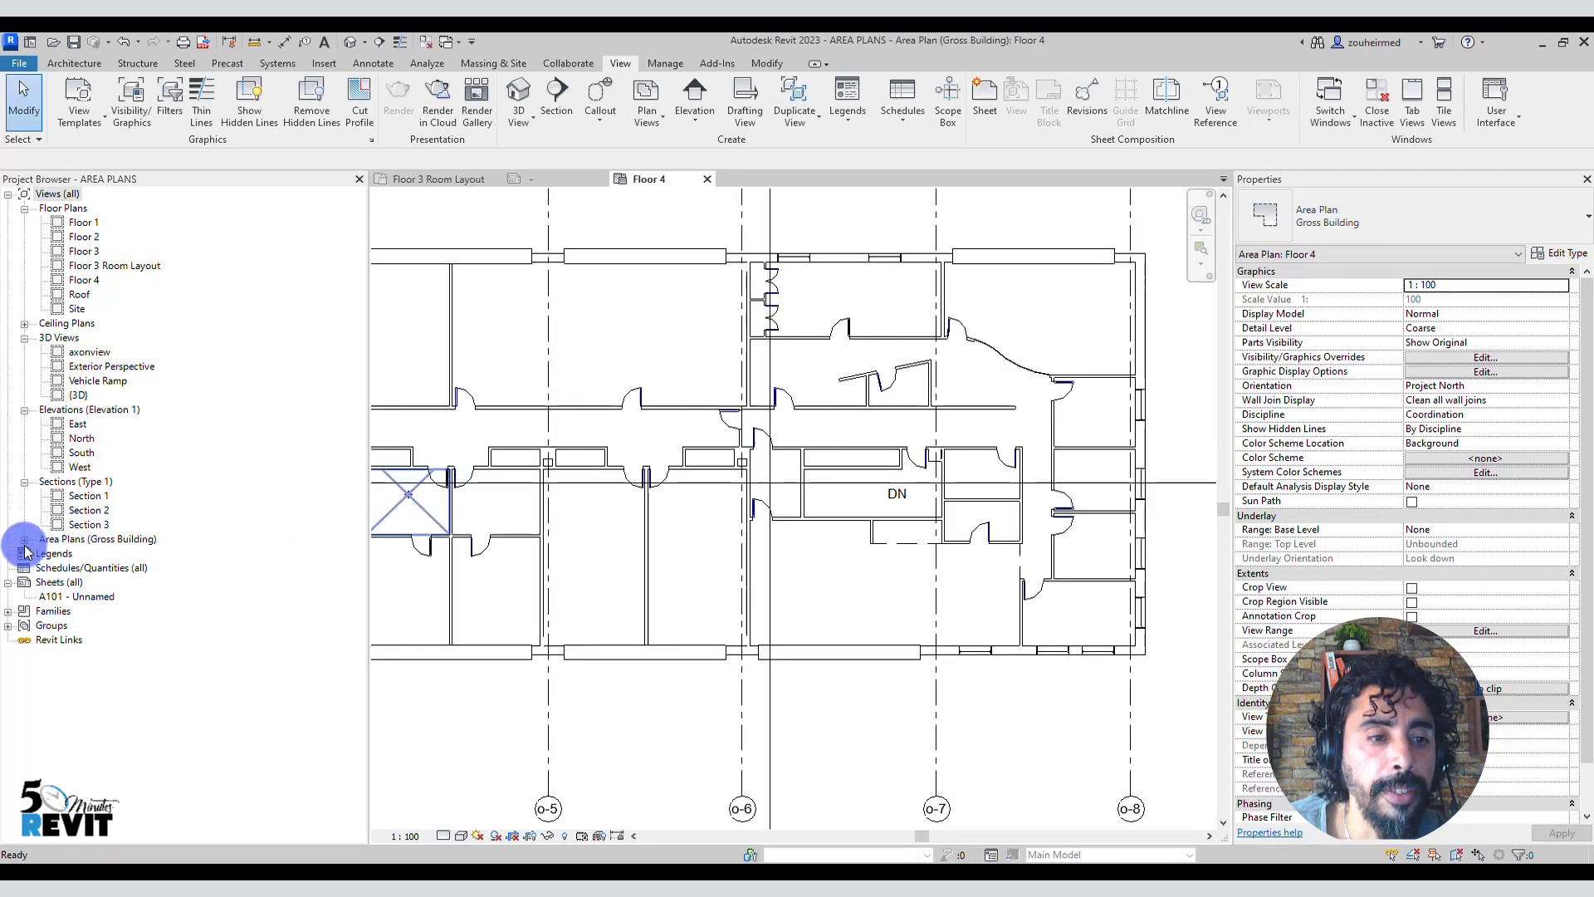
pyautogui.doubleClick(83, 555)
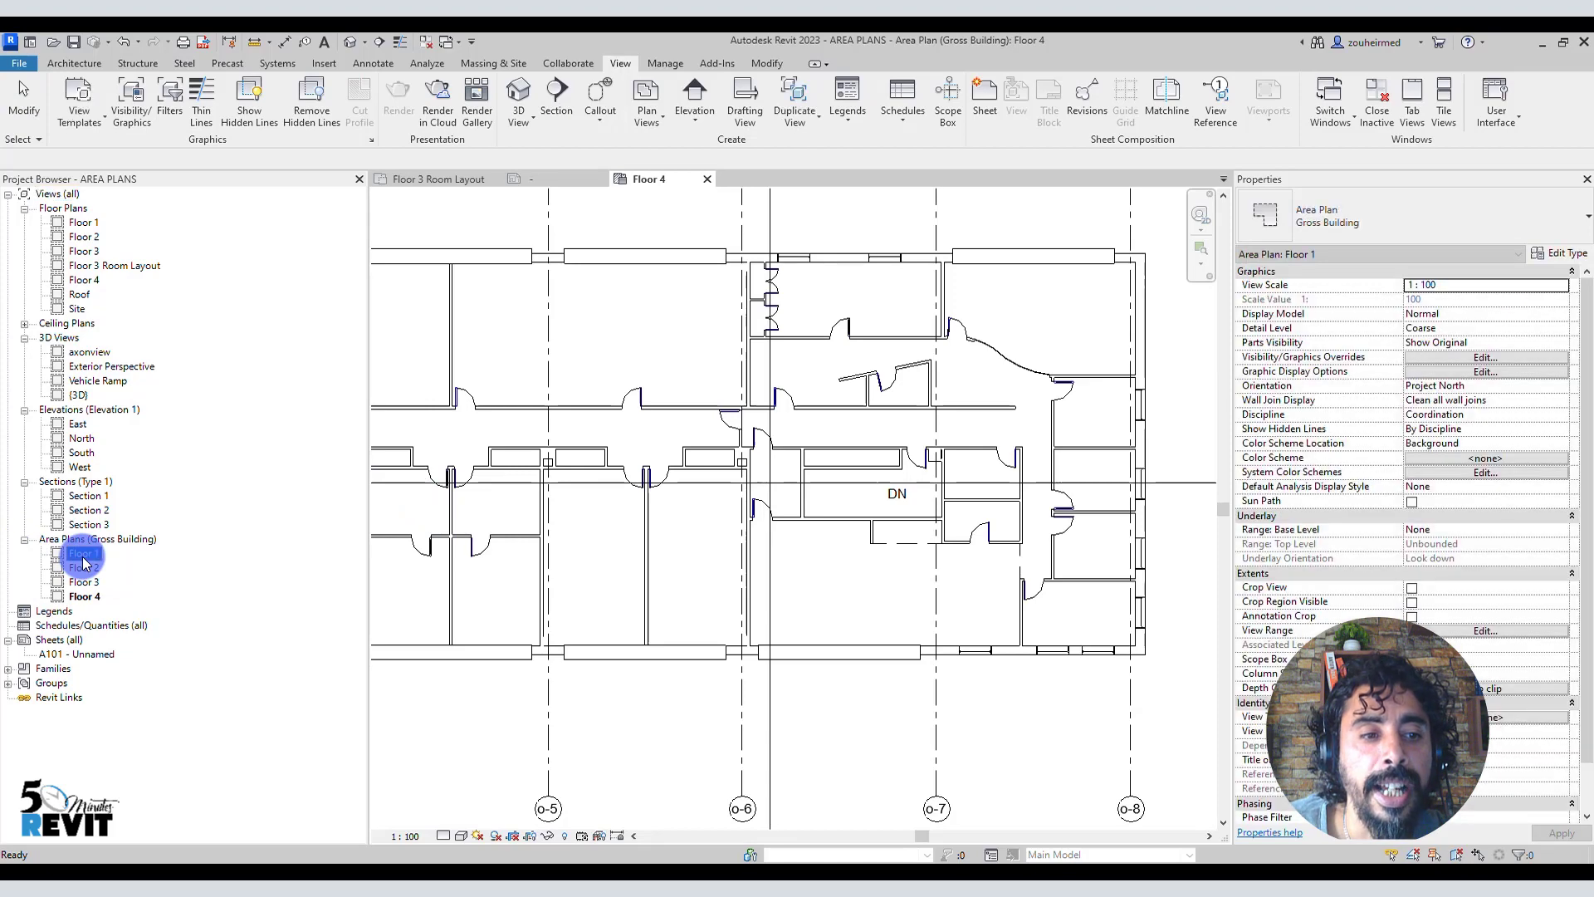
pyautogui.scroll(-2, 621, 559)
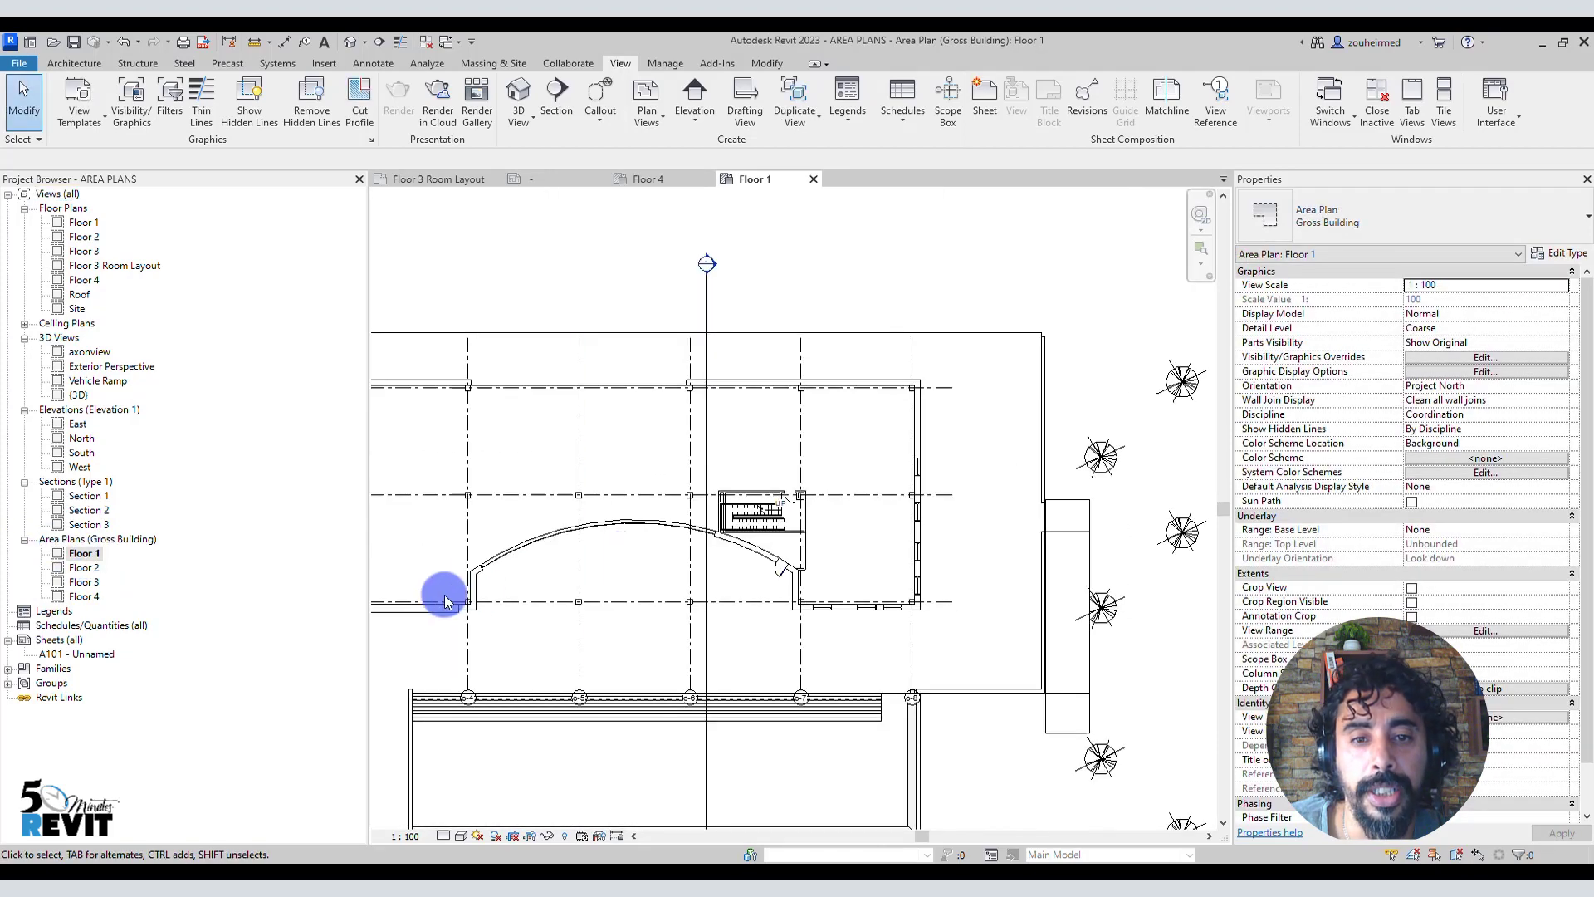
pyautogui.scroll(-1, 446, 490)
pyautogui.doubleClick(77, 570)
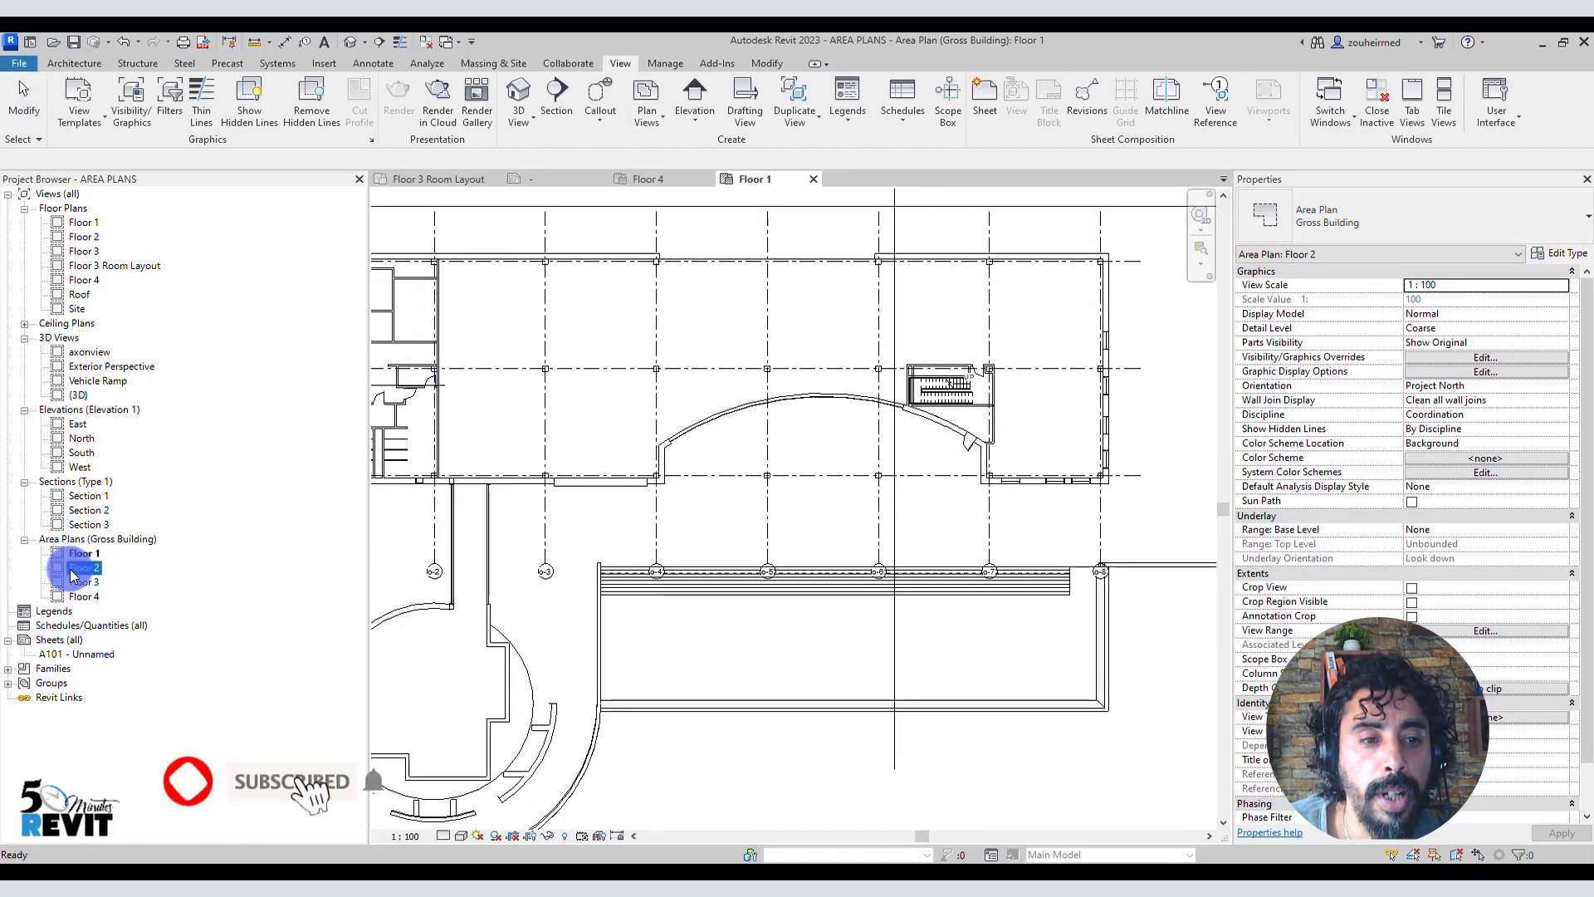
pyautogui.doubleClick(83, 553)
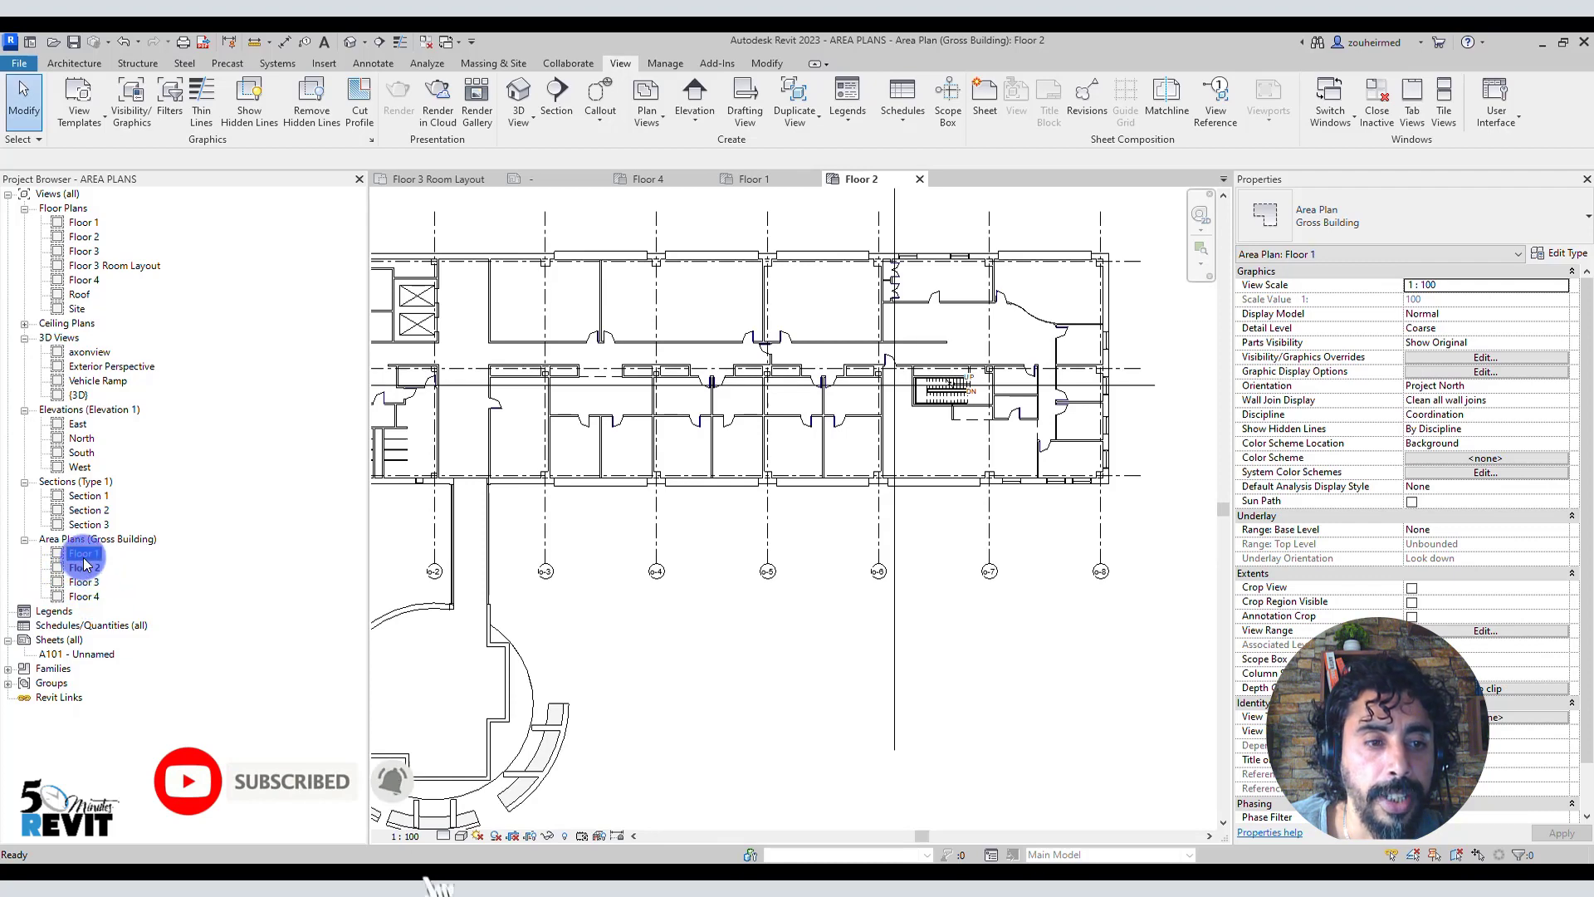
pyautogui.moveTo(692, 573); pyautogui.dragTo(738, 498, button='middle')
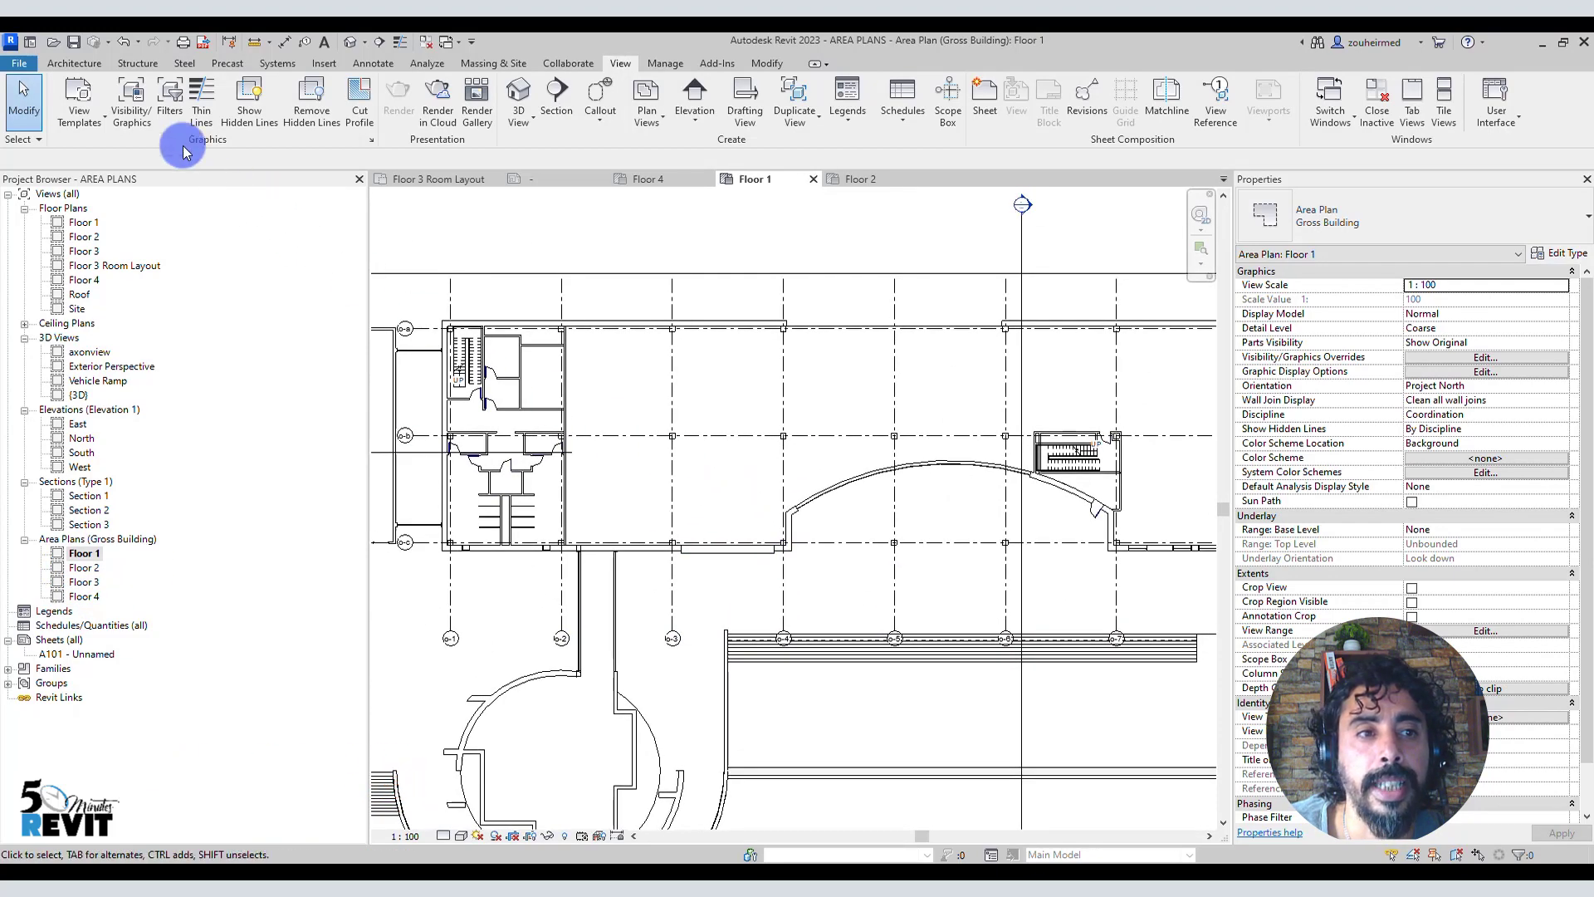
# Step: Draw a straight area boundary line along the inner face of the exterior wall at grid o-8, from its upper to its lower corner
pyautogui.click(73, 63)
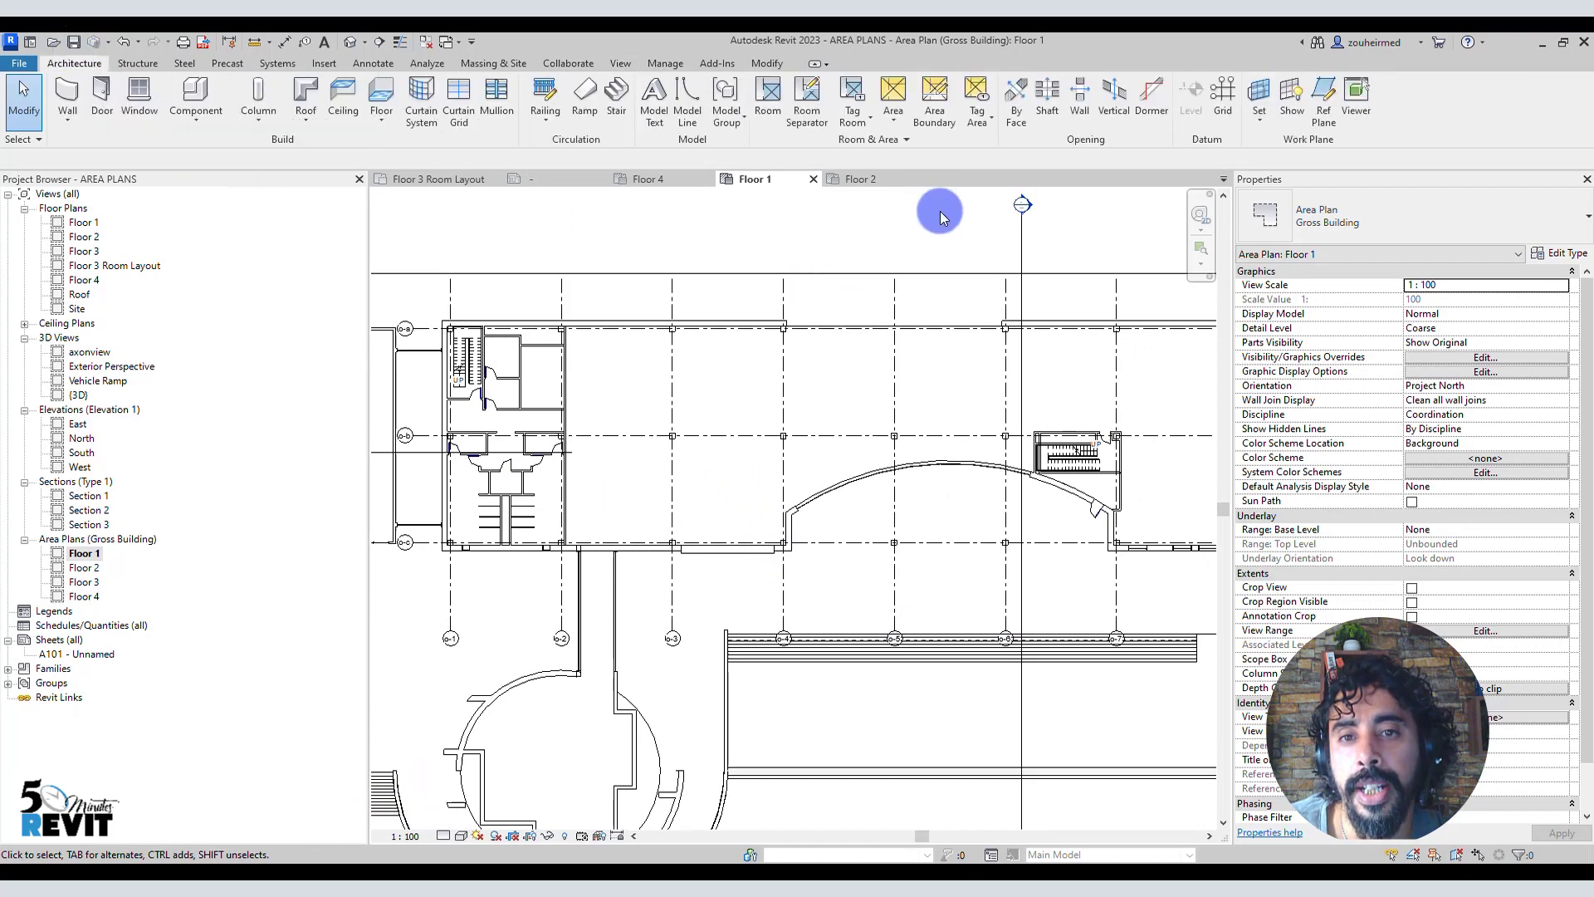
pyautogui.click(934, 95)
pyautogui.scroll(-3, 913, 332)
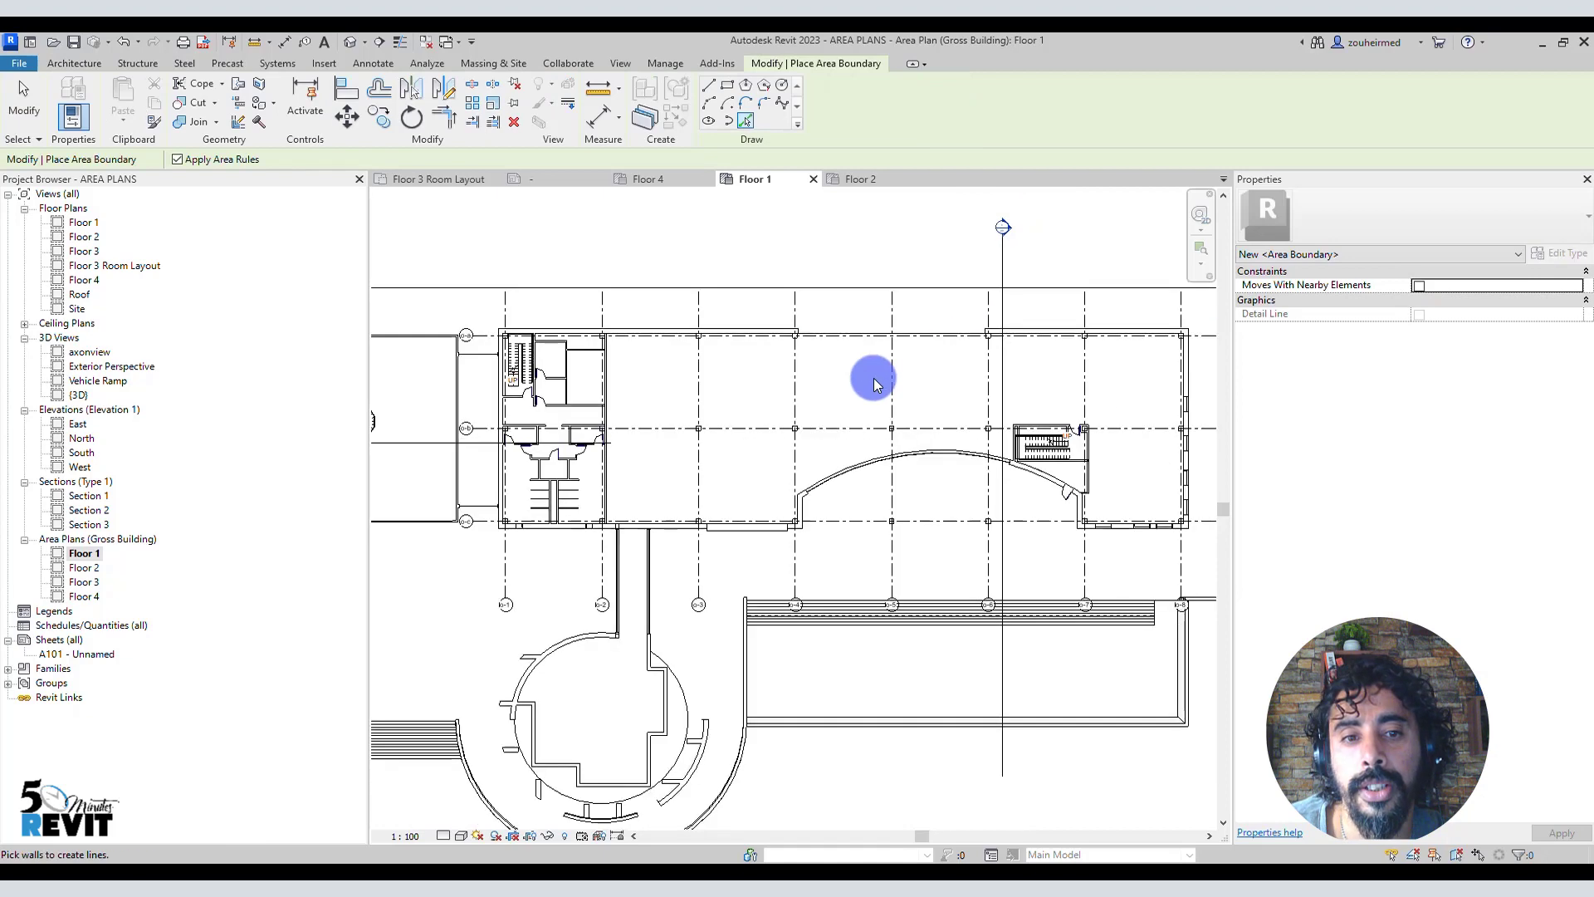
pyautogui.moveTo(864, 377); pyautogui.dragTo(759, 370, button='middle')
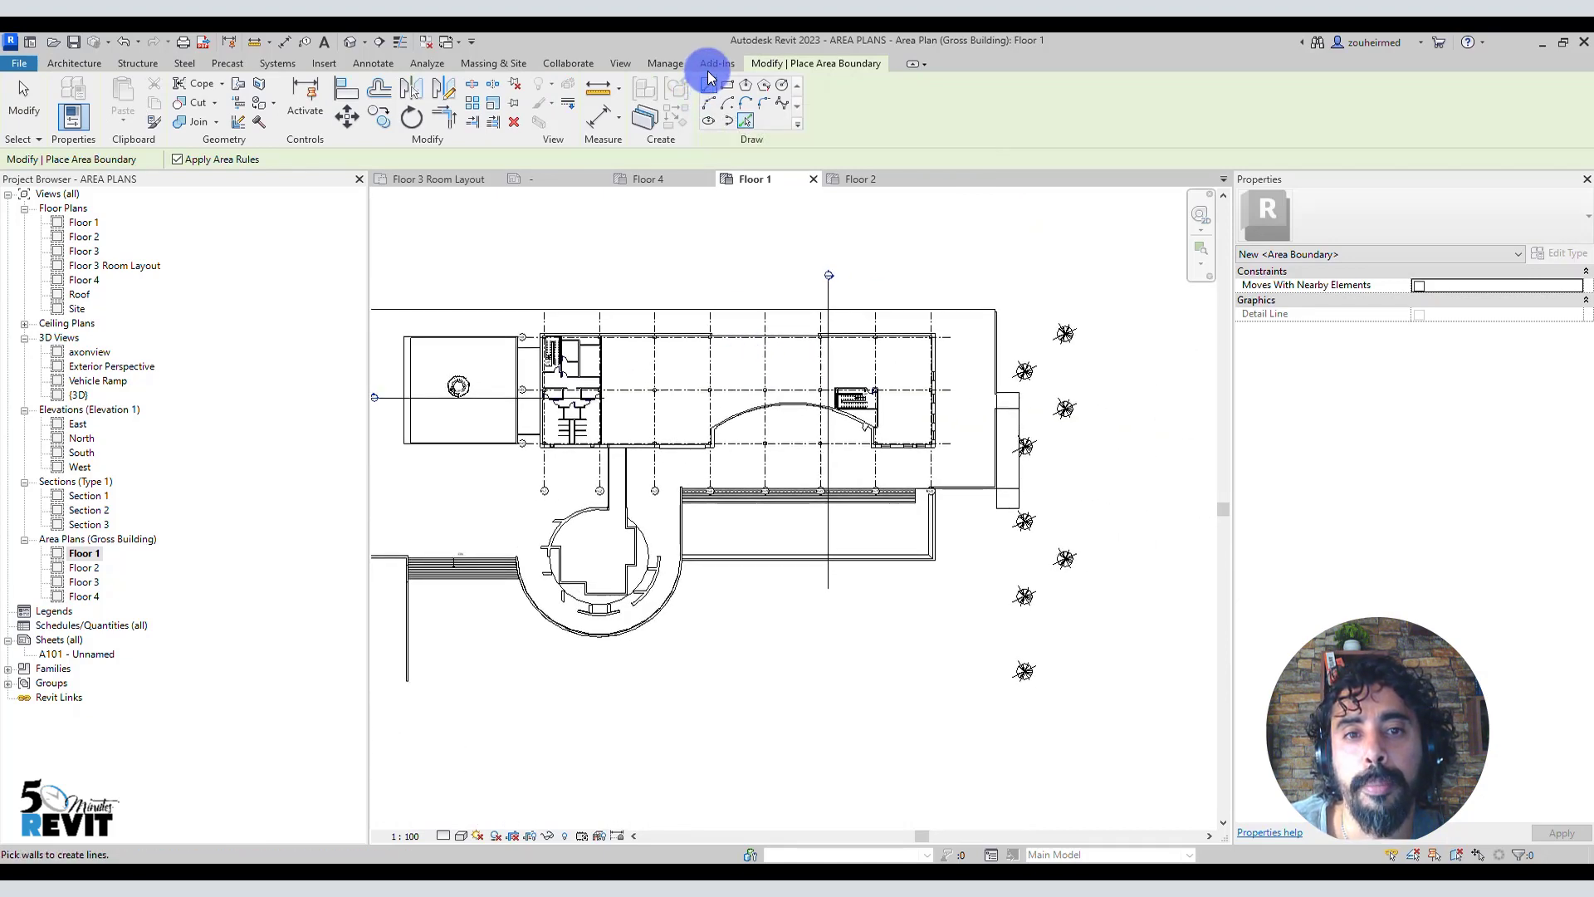
pyautogui.click(708, 84)
pyautogui.scroll(5, 933, 420)
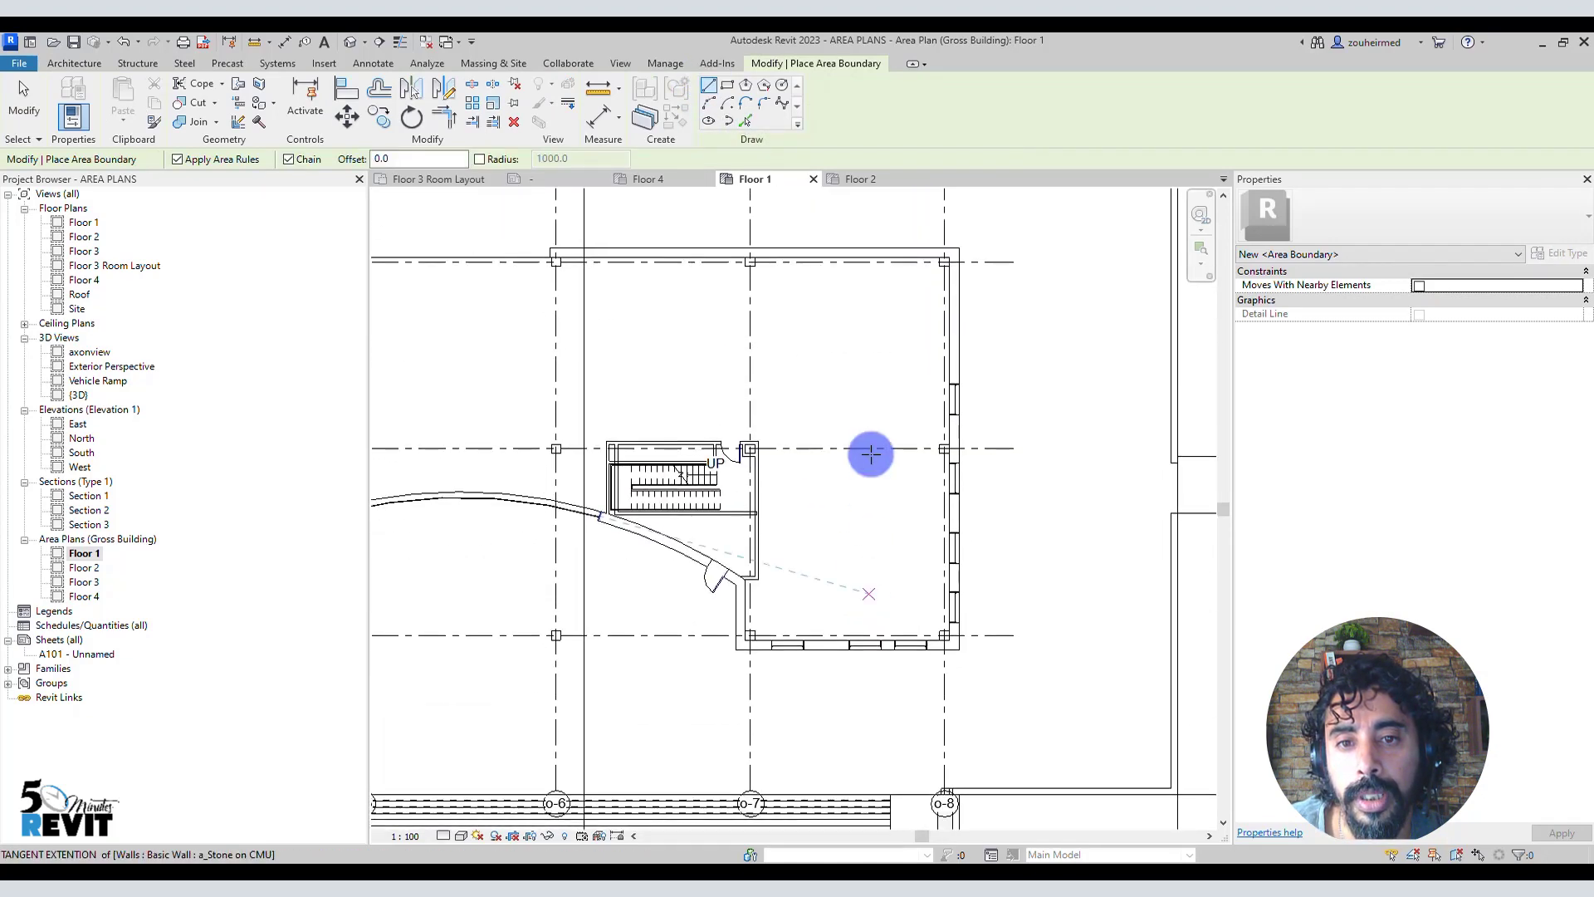
pyautogui.scroll(4, 954, 386)
pyautogui.click(972, 382)
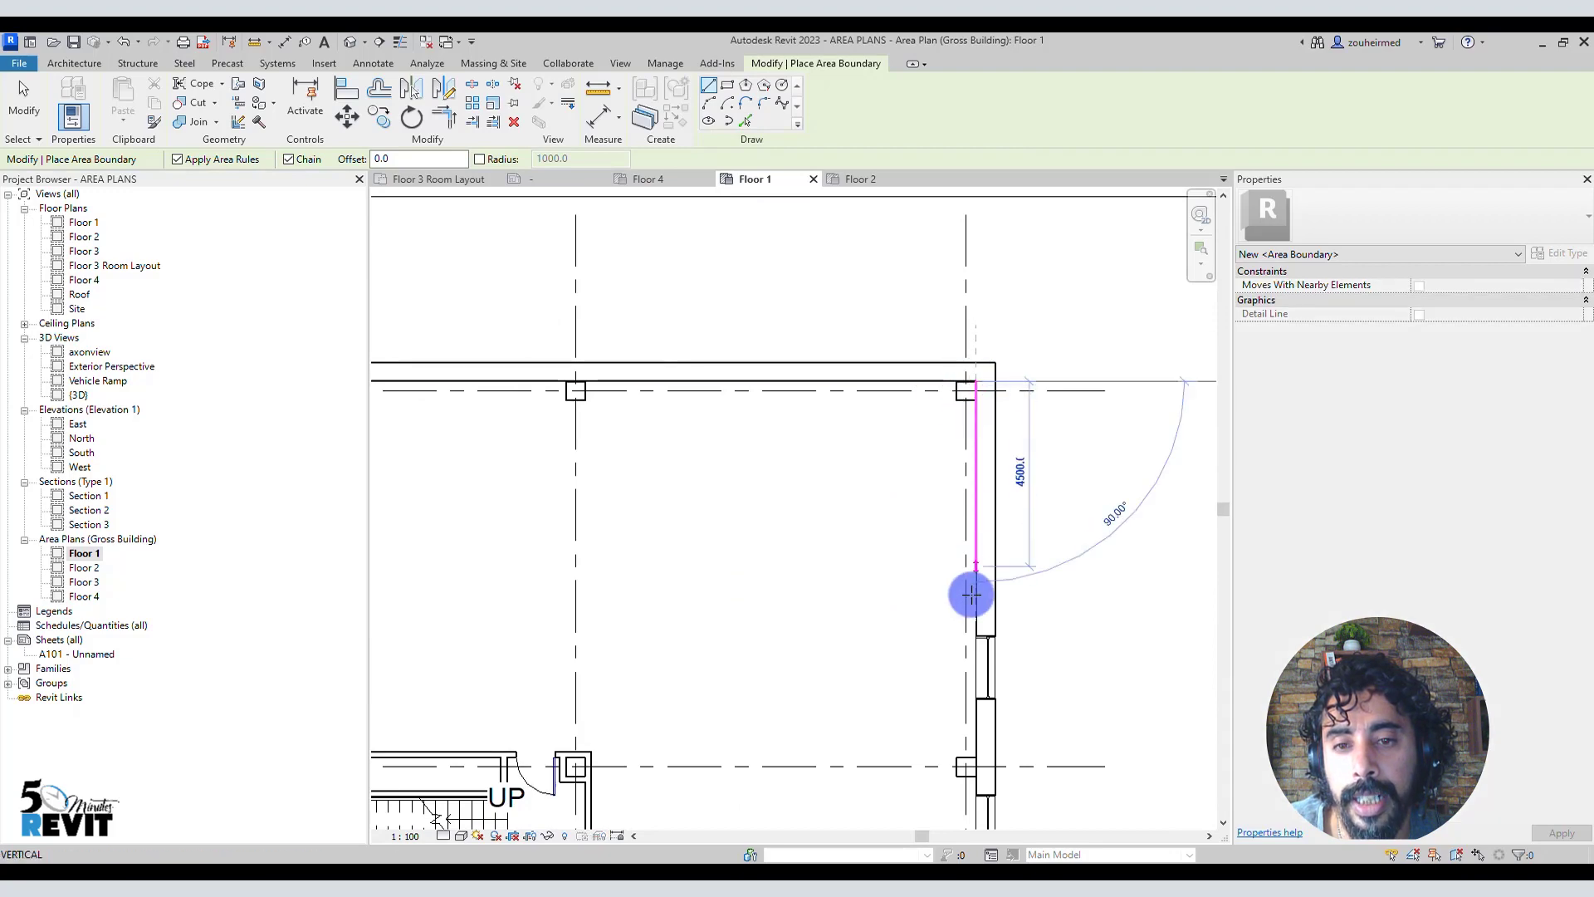
pyautogui.scroll(-3, 970, 596)
pyautogui.moveTo(963, 656); pyautogui.dragTo(949, 369, button='middle')
pyautogui.scroll(6, 949, 606)
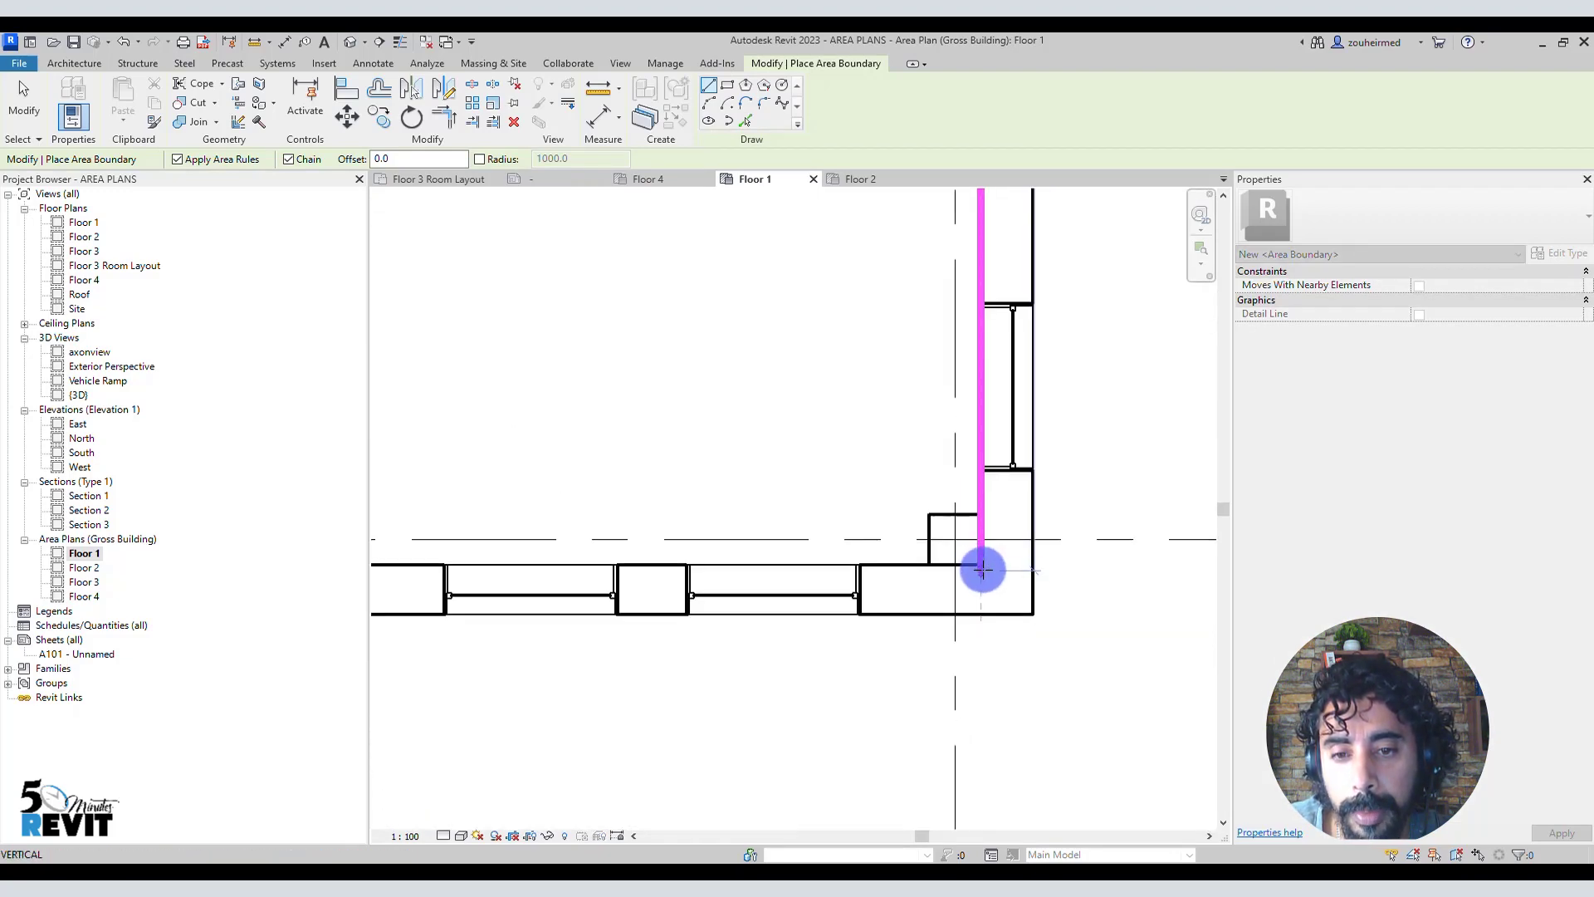
pyautogui.click(982, 567)
# Step: Continue the area boundary along the lower wall to grid o-7, up the short return wall and across to the stair enclosure's outer corner
pyautogui.scroll(-3, 886, 554)
pyautogui.moveTo(751, 534); pyautogui.dragTo(1110, 506, button='middle')
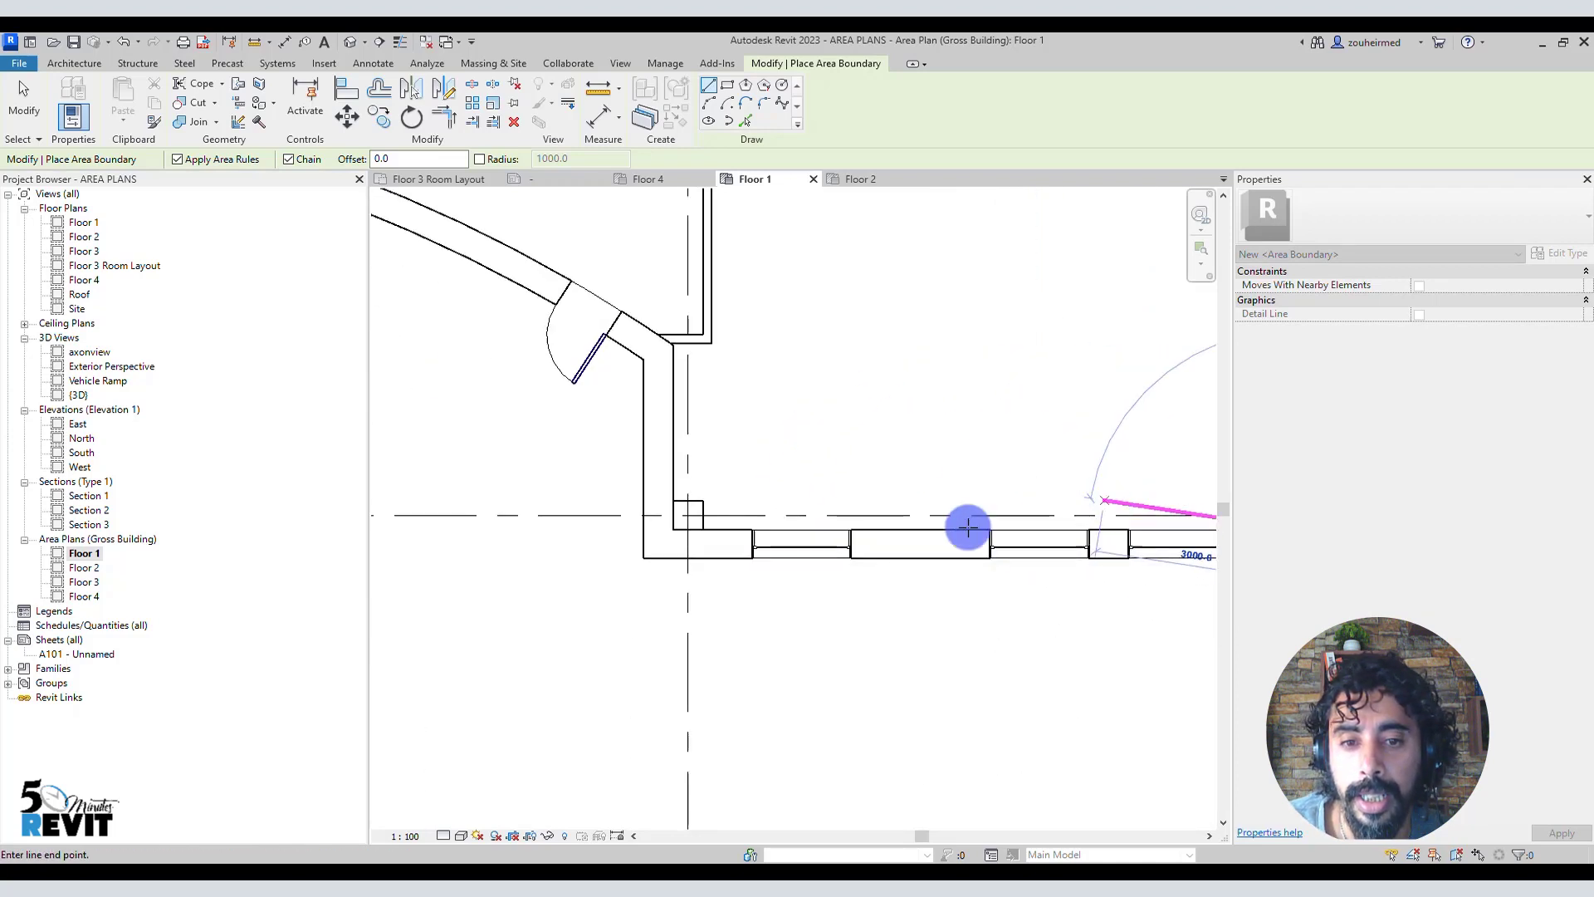
pyautogui.scroll(-2, 777, 526)
pyautogui.scroll(-1, 738, 525)
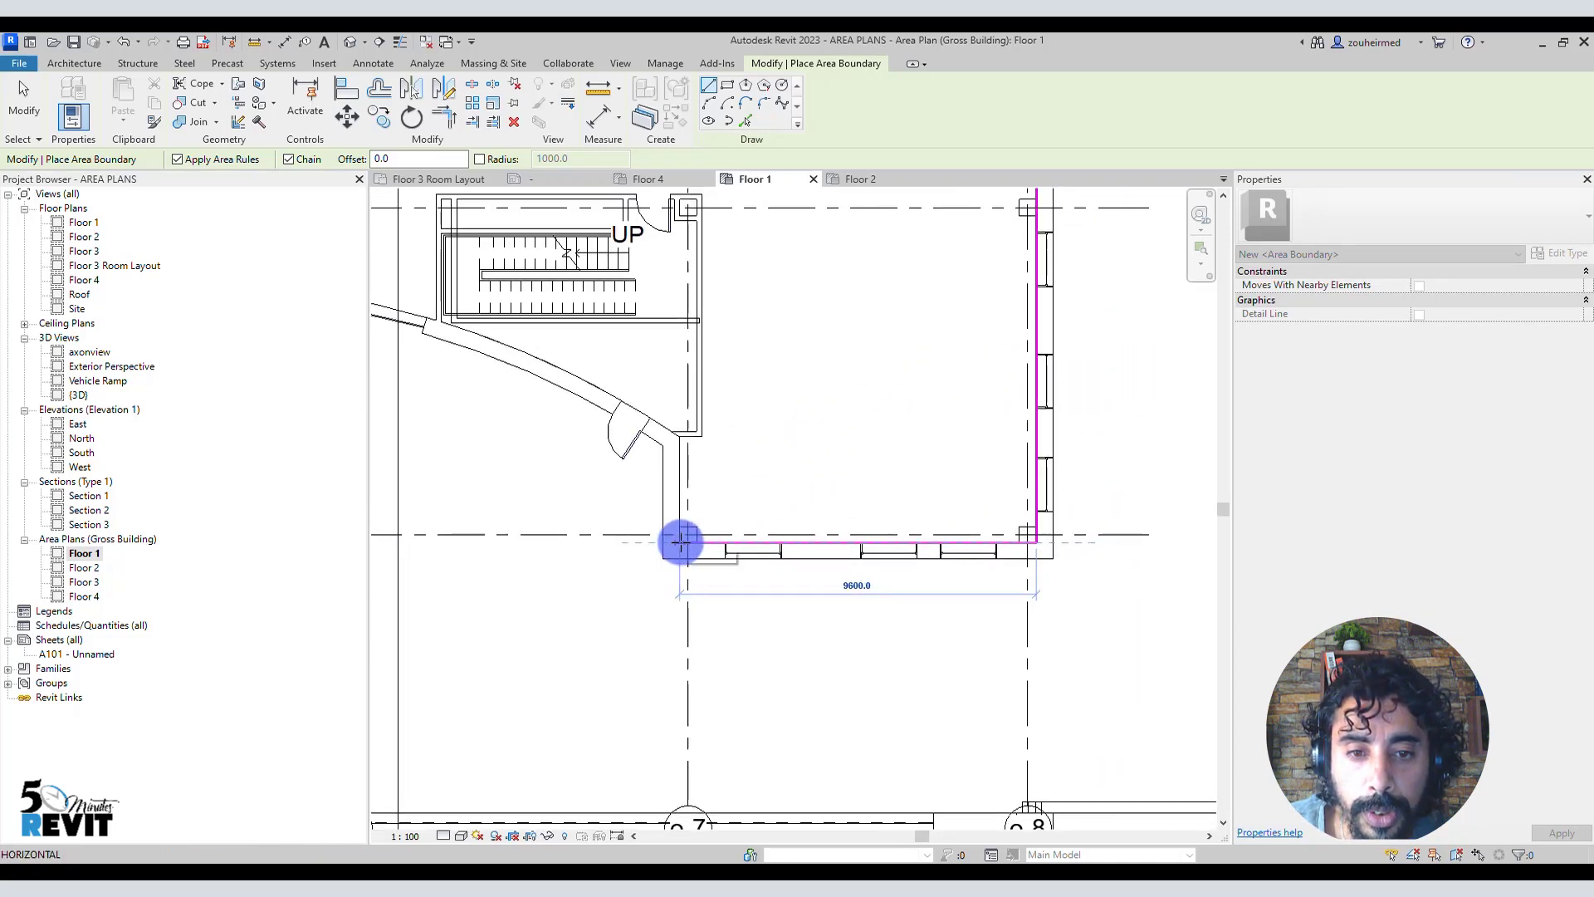
pyautogui.click(682, 544)
pyautogui.click(683, 440)
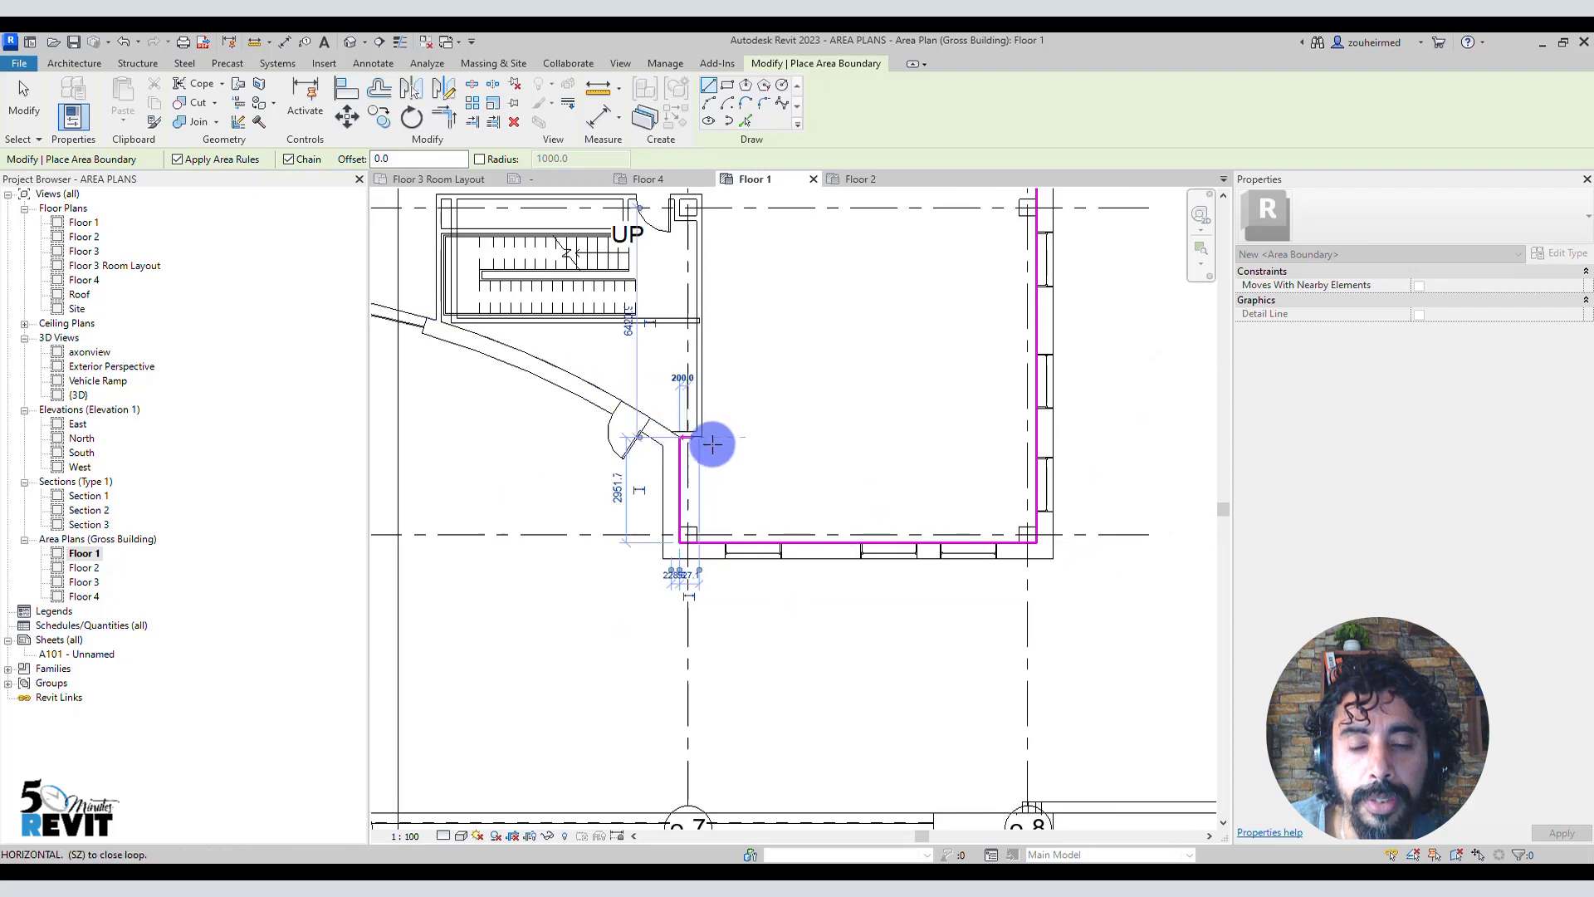
pyautogui.moveTo(731, 475); pyautogui.dragTo(810, 590, button='middle')
pyautogui.scroll(5, 789, 562)
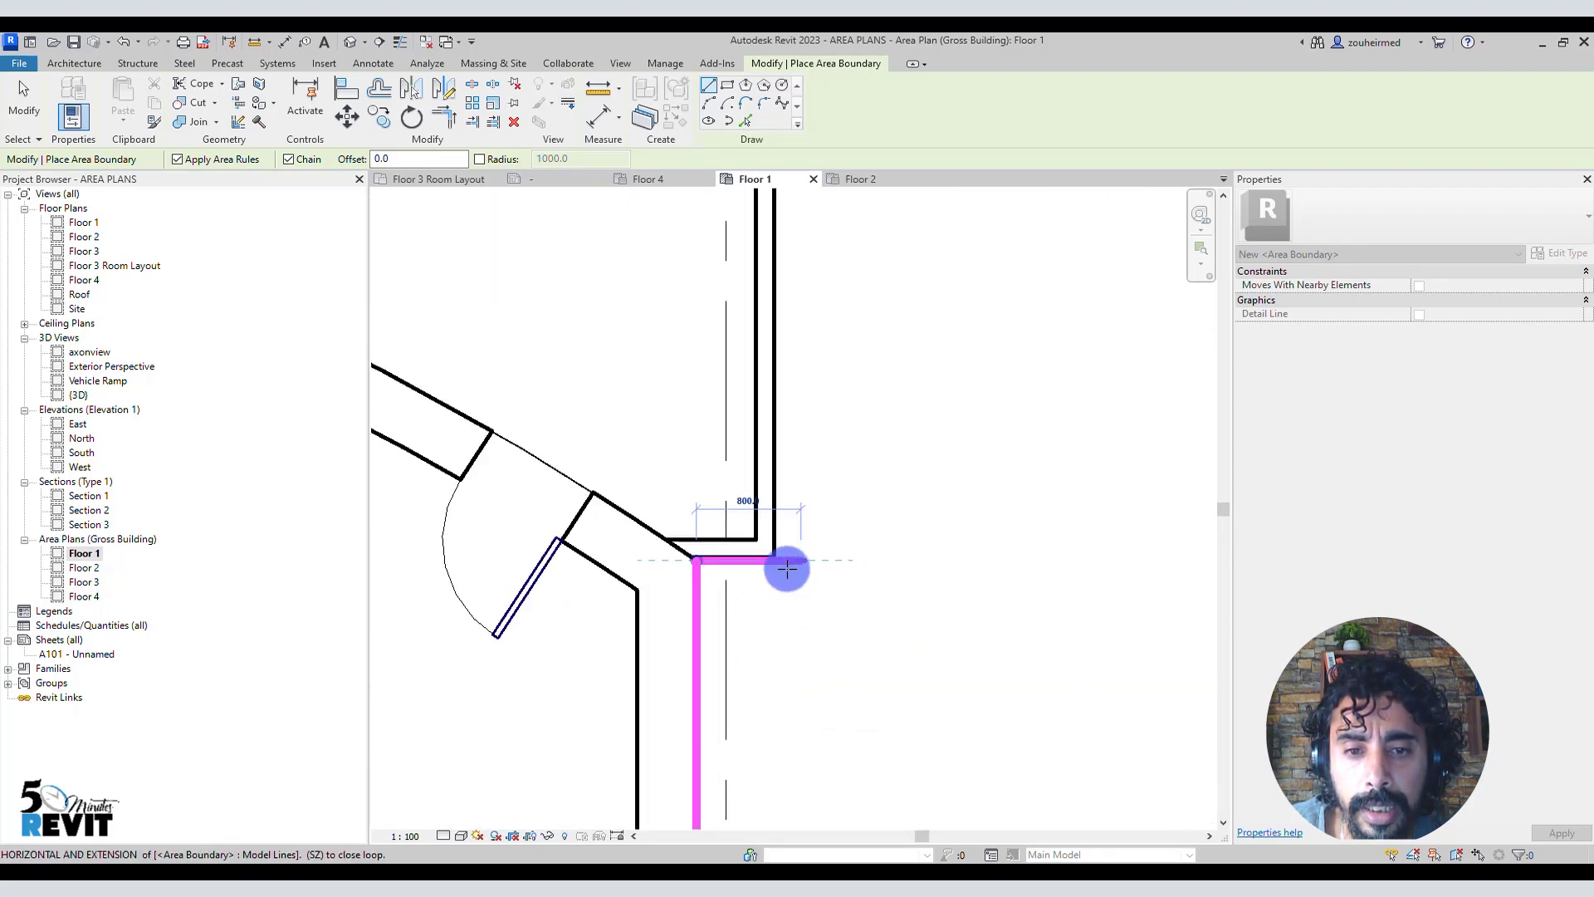
pyautogui.click(780, 562)
# Step: Continue the area boundary around the outer faces of the stair enclosure, up, across its upper wall and down to the curved wall
pyautogui.scroll(-4, 783, 338)
pyautogui.scroll(3, 790, 481)
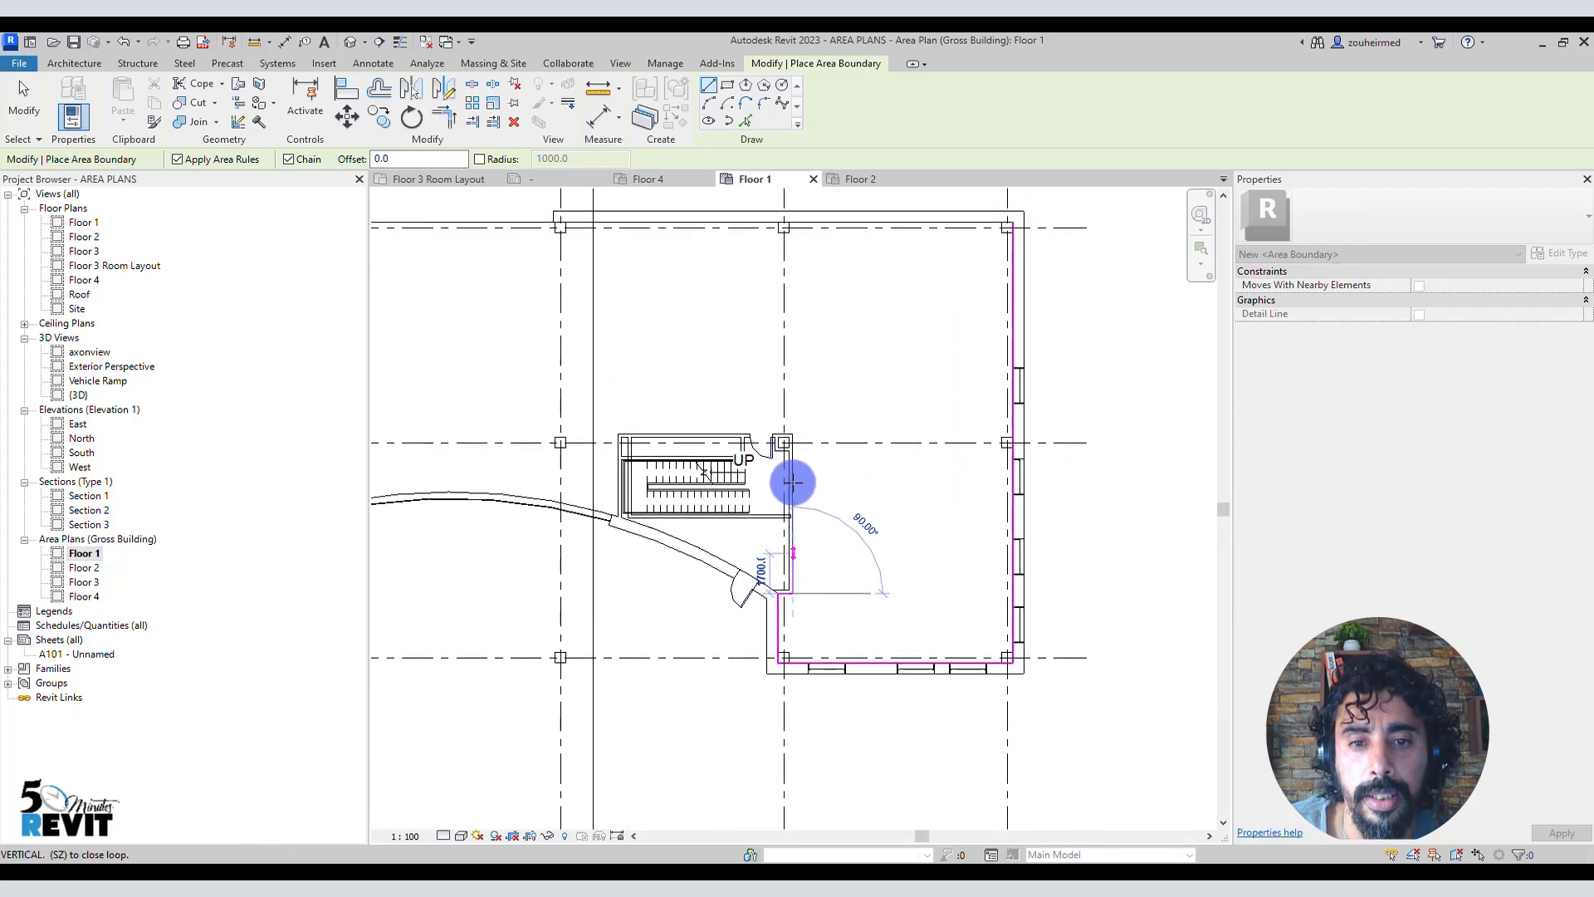
pyautogui.scroll(3, 791, 428)
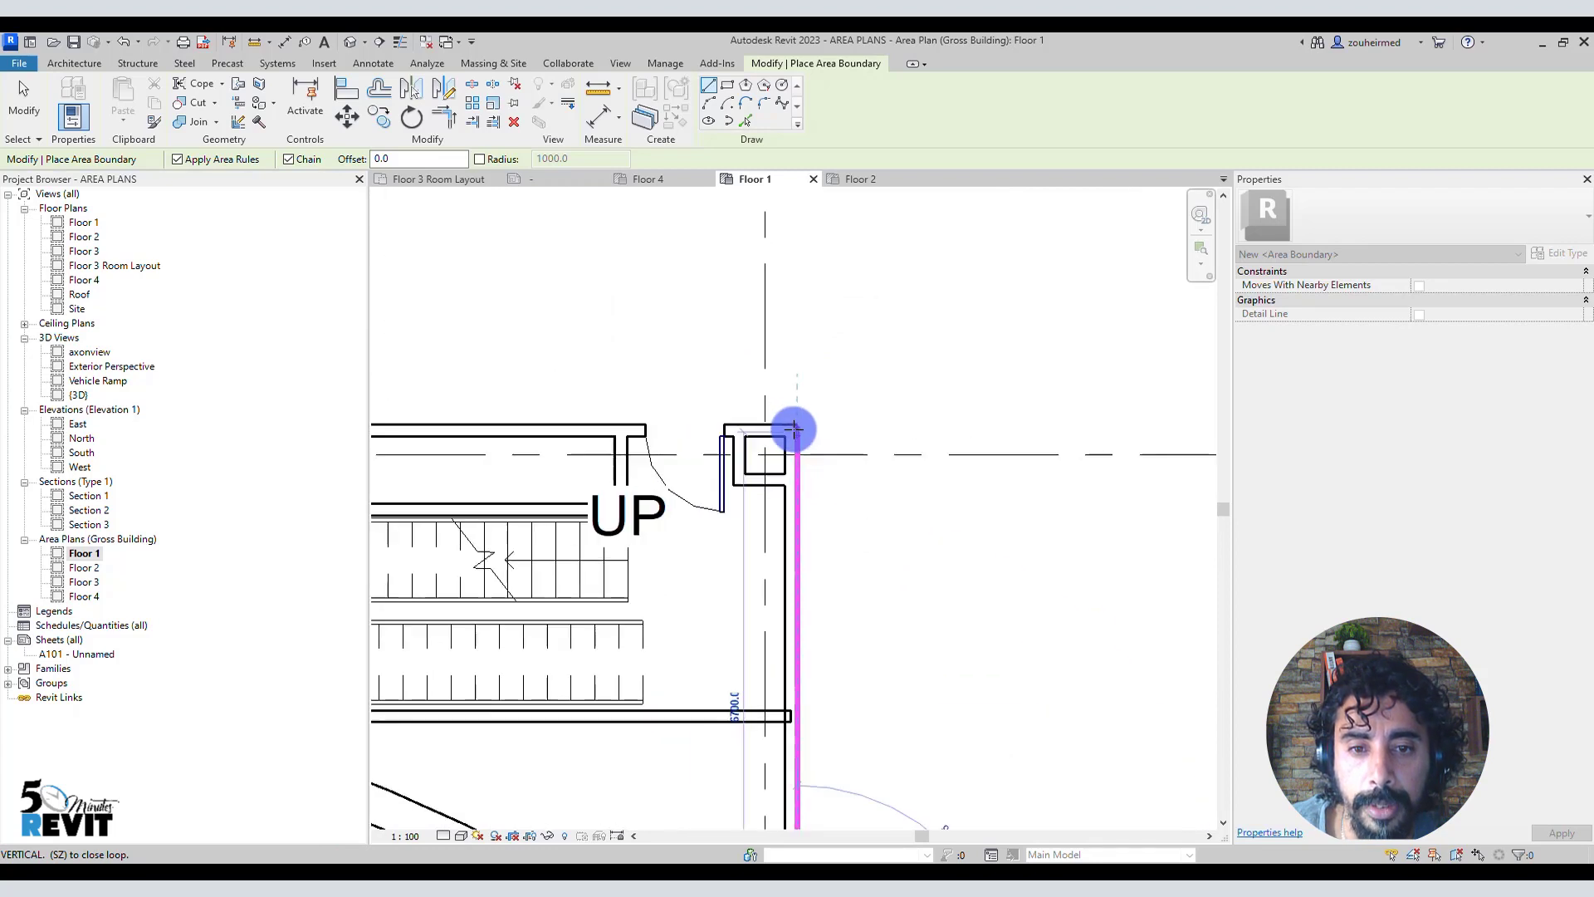
pyautogui.click(797, 426)
pyautogui.scroll(-3, 669, 427)
pyautogui.scroll(3, 670, 445)
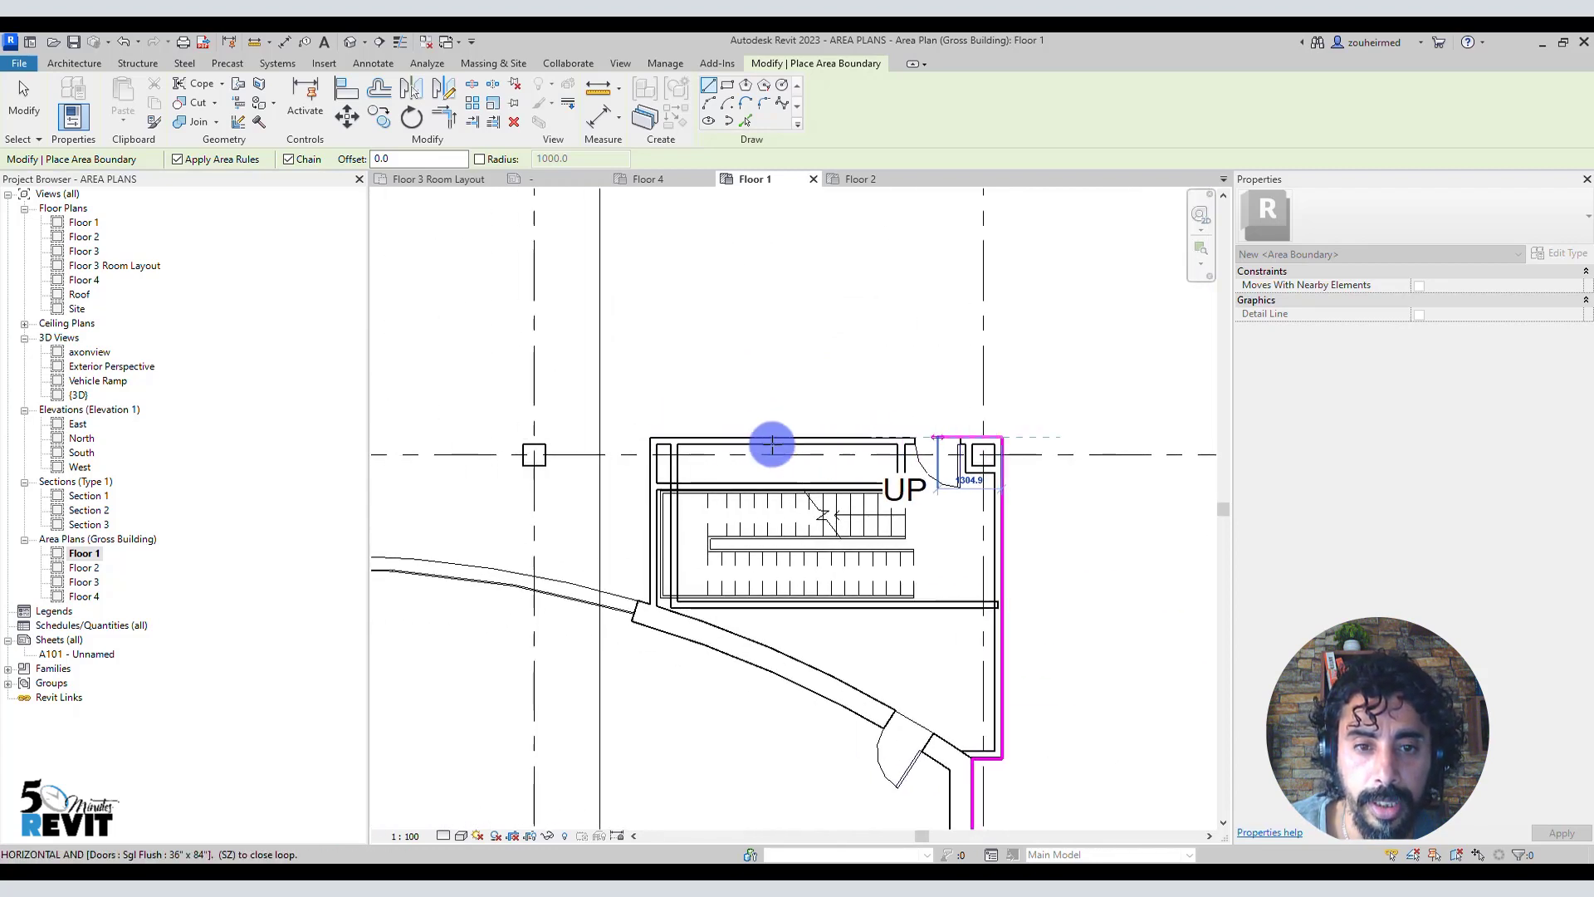
pyautogui.click(651, 436)
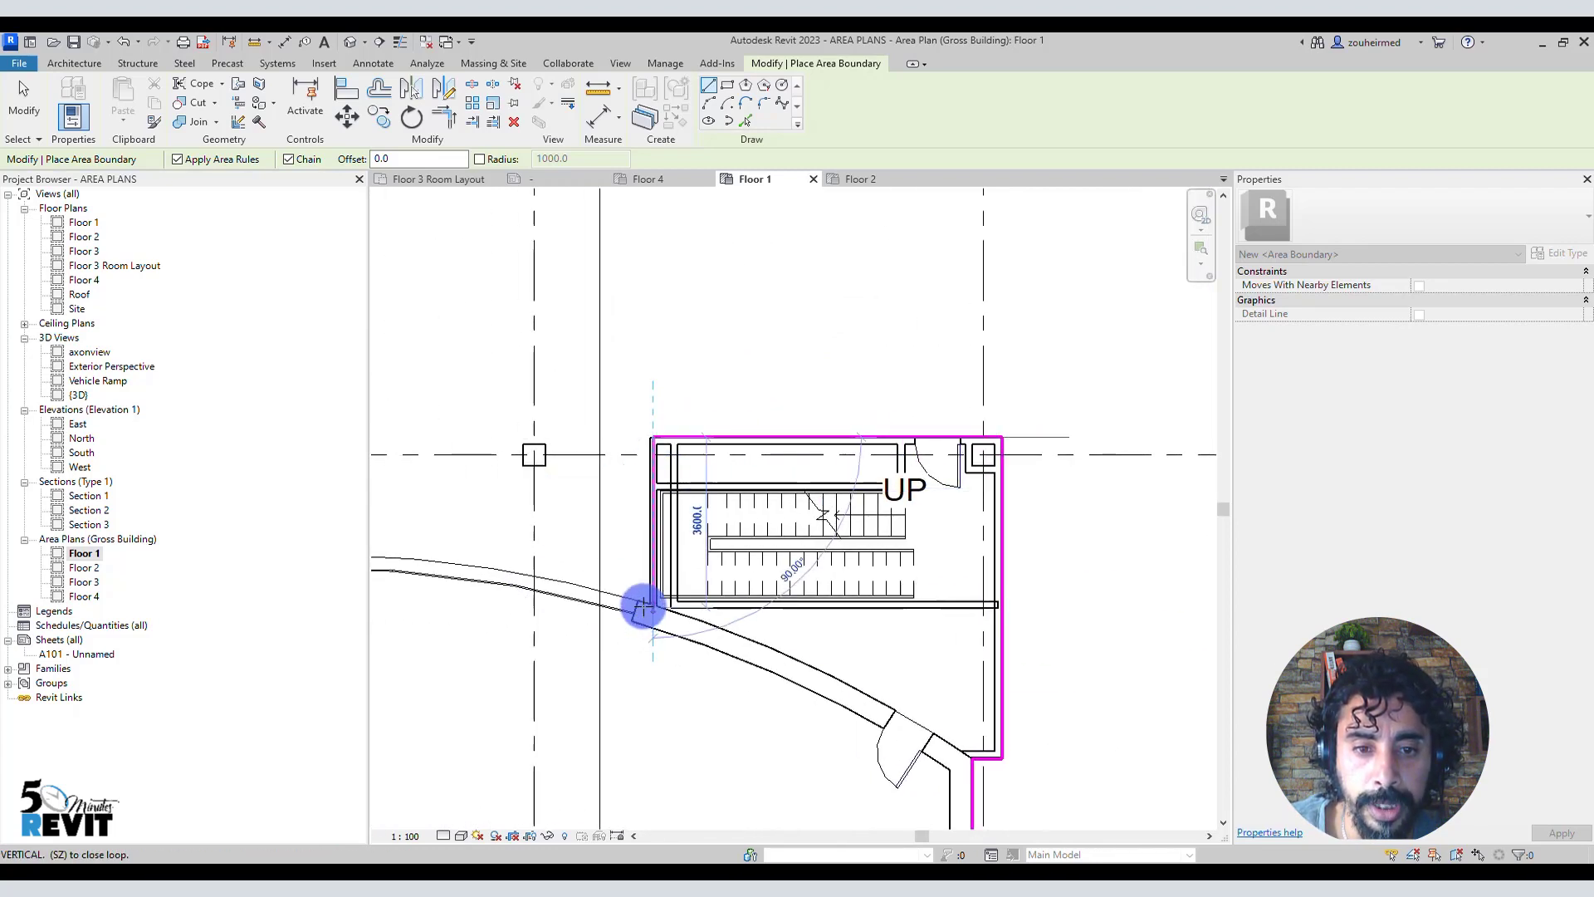
pyautogui.click(647, 610)
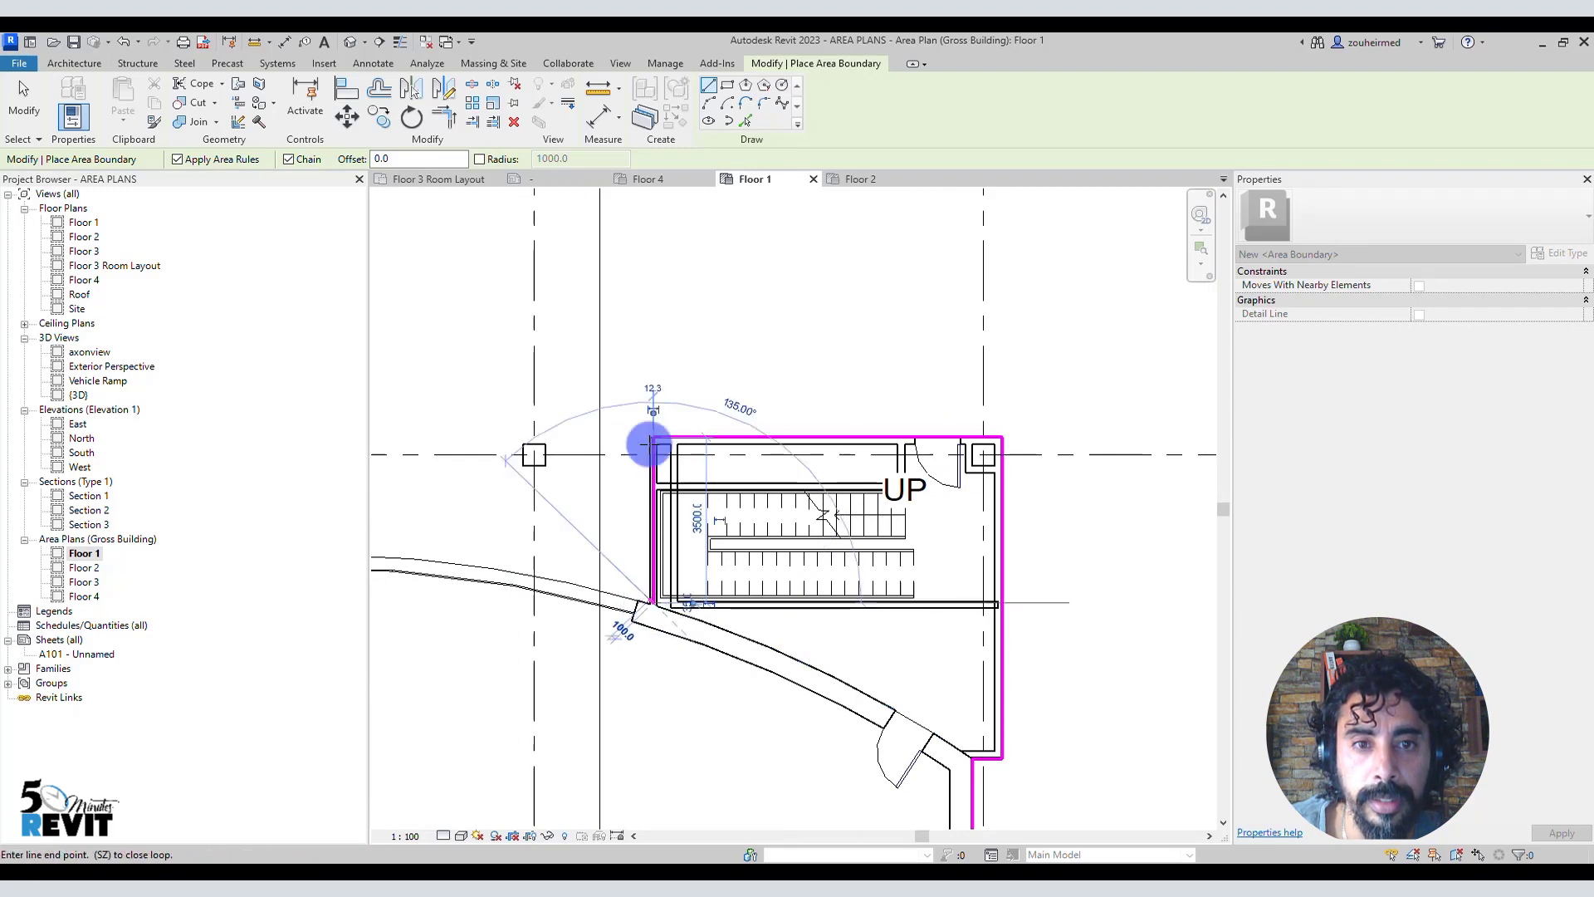
# Step: Draw an arc area boundary along the curved wall, from the stair enclosure to the short wall at grid o-4
pyautogui.click(709, 101)
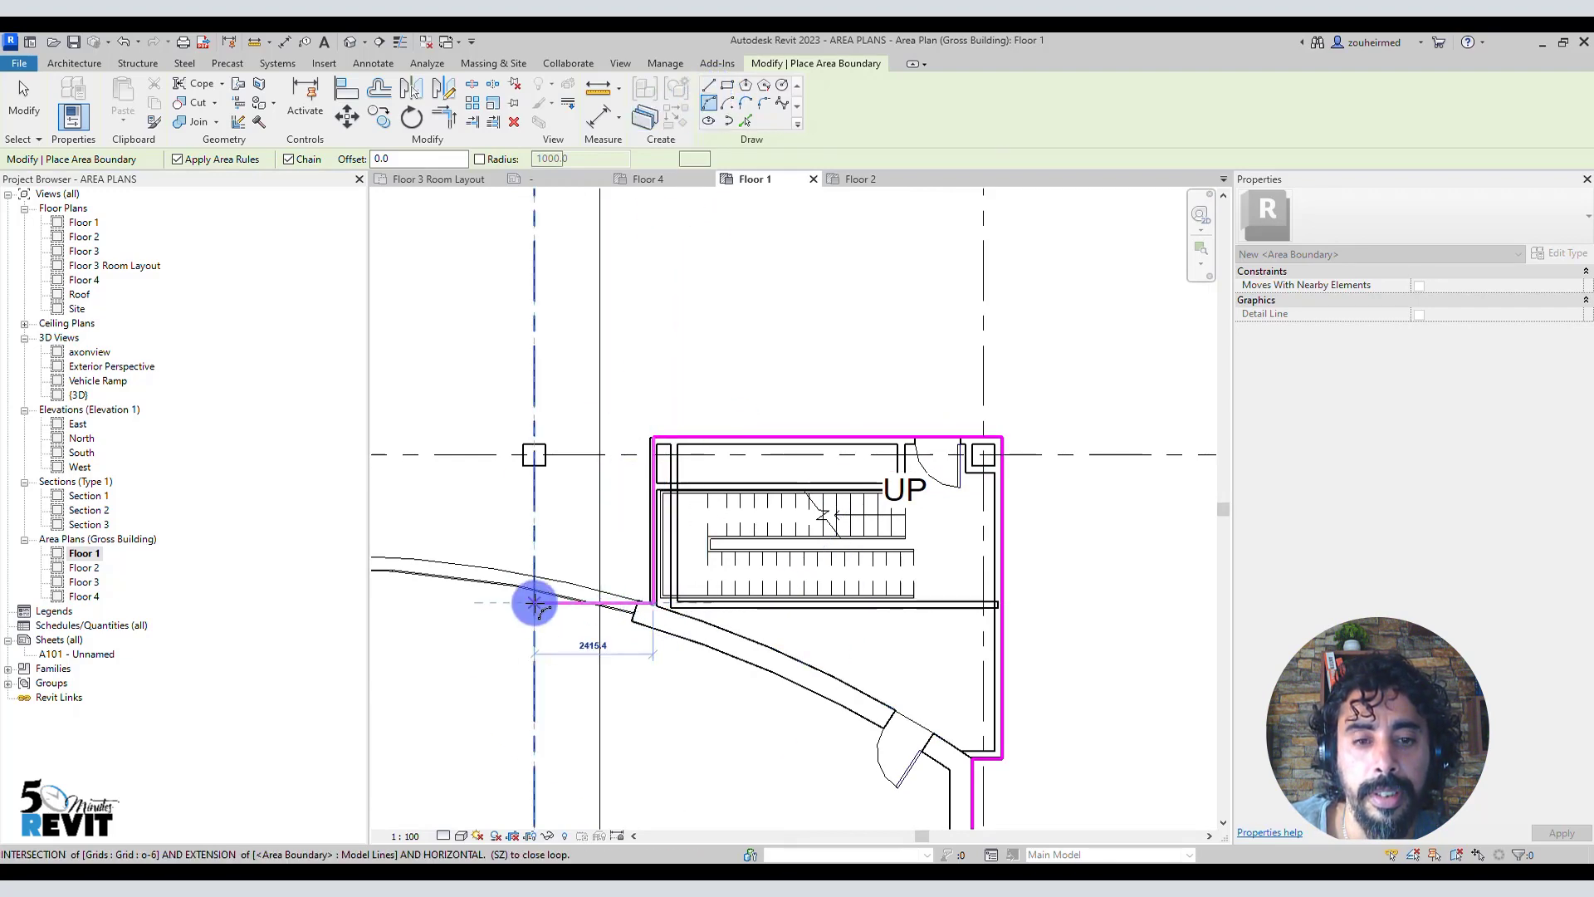
pyautogui.scroll(-4, 539, 584)
pyautogui.moveTo(540, 584)
pyautogui.mouseDown(button='middle')
pyautogui.moveTo(894, 495)
pyautogui.moveTo(917, 504)
pyautogui.mouseUp(button='middle')
pyautogui.scroll(-3, 858, 498)
pyautogui.scroll(5, 635, 586)
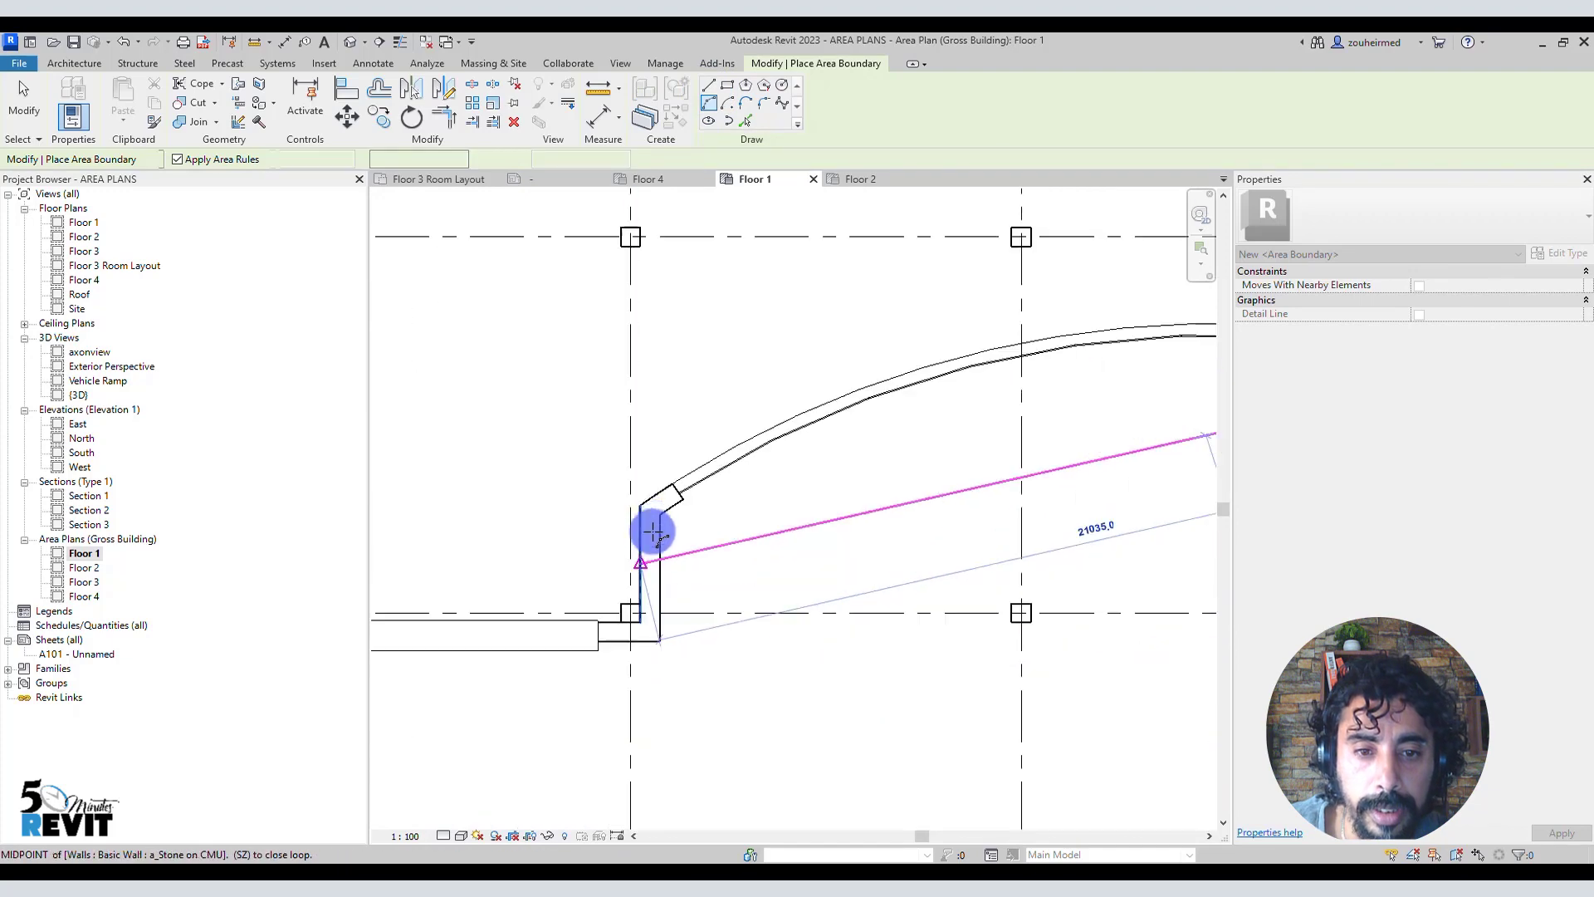
pyautogui.click(642, 497)
pyautogui.scroll(-2, 968, 411)
pyautogui.moveTo(969, 411); pyautogui.dragTo(502, 551, button='middle')
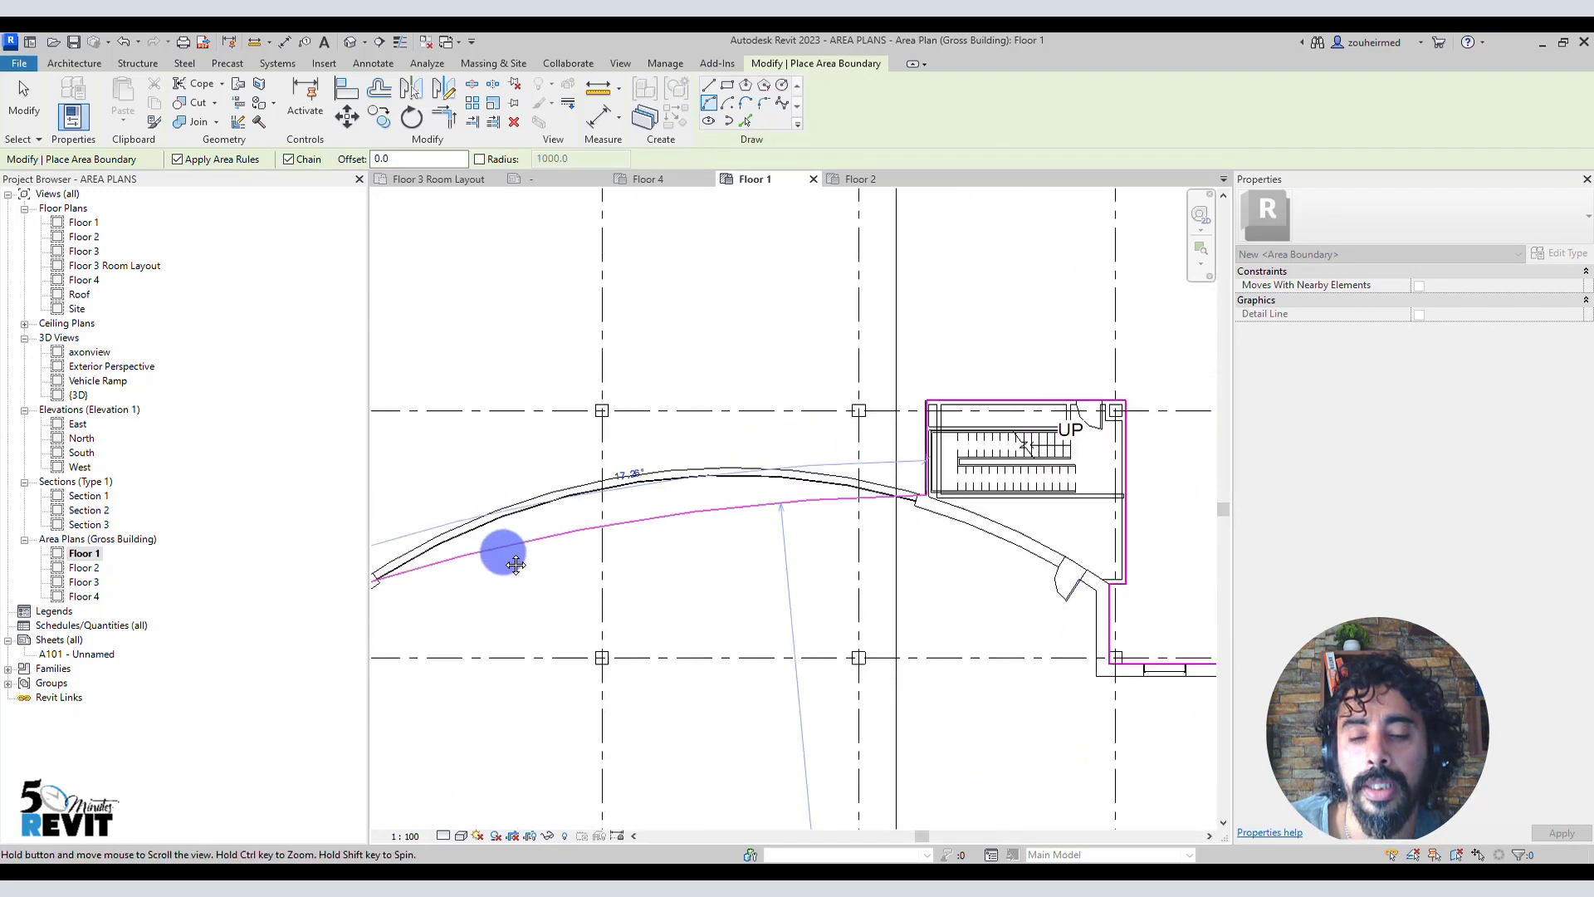
pyautogui.click(606, 482)
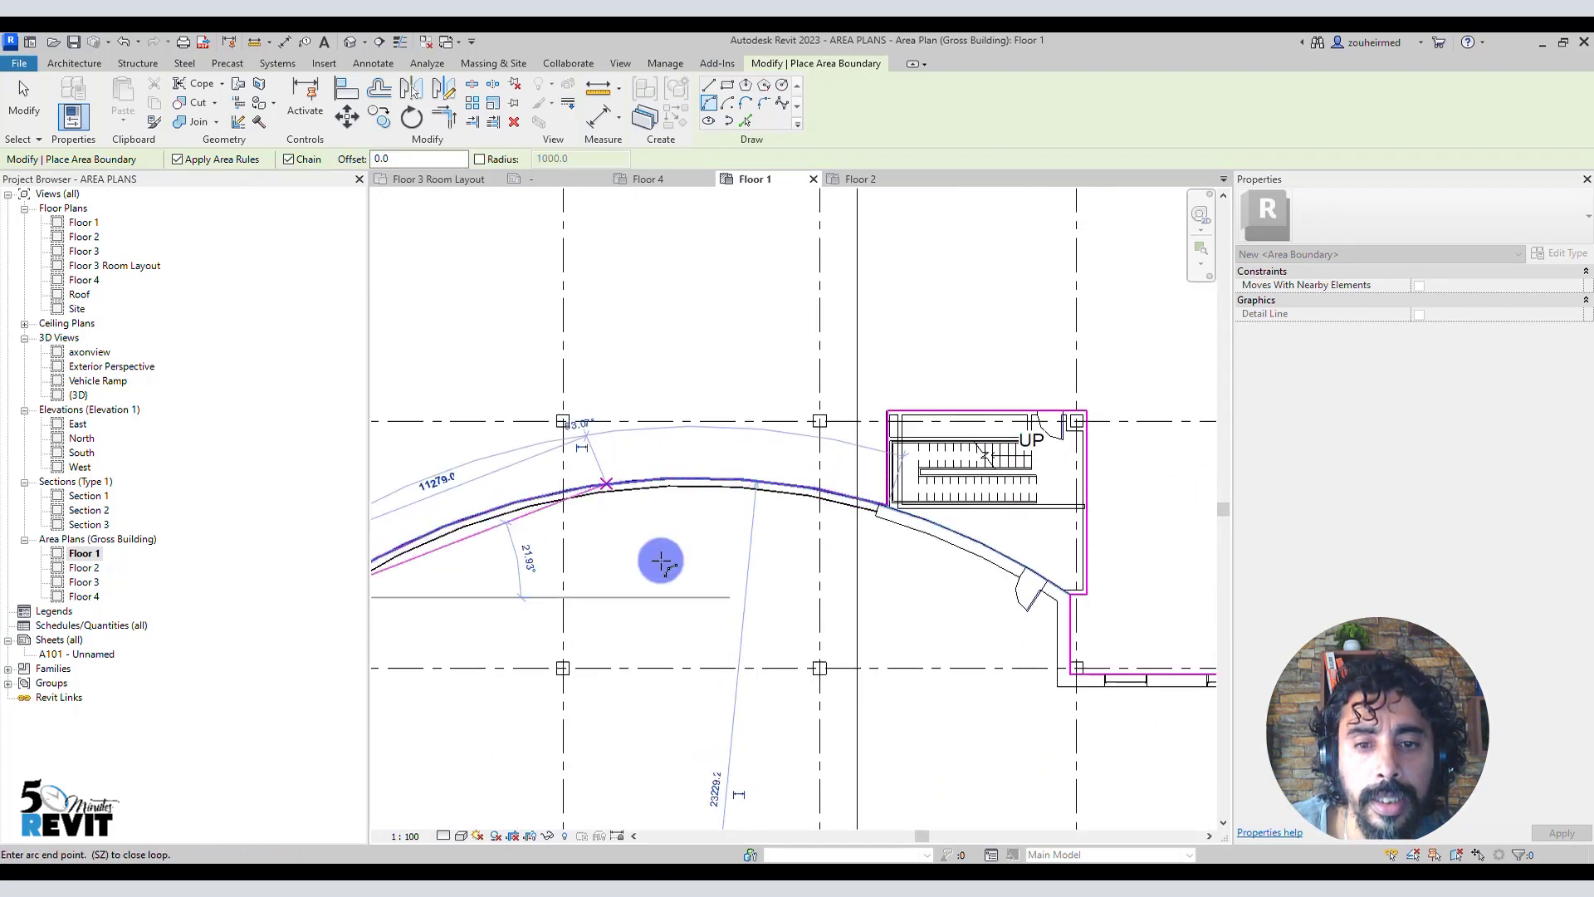
# Step: Draw straight area boundary lines down the short wall at grid o-4 and along the lower wall to the partition at grid o-2
pyautogui.scroll(-3, 747, 506)
pyautogui.moveTo(771, 491); pyautogui.dragTo(946, 459, button='middle')
pyautogui.scroll(5, 728, 531)
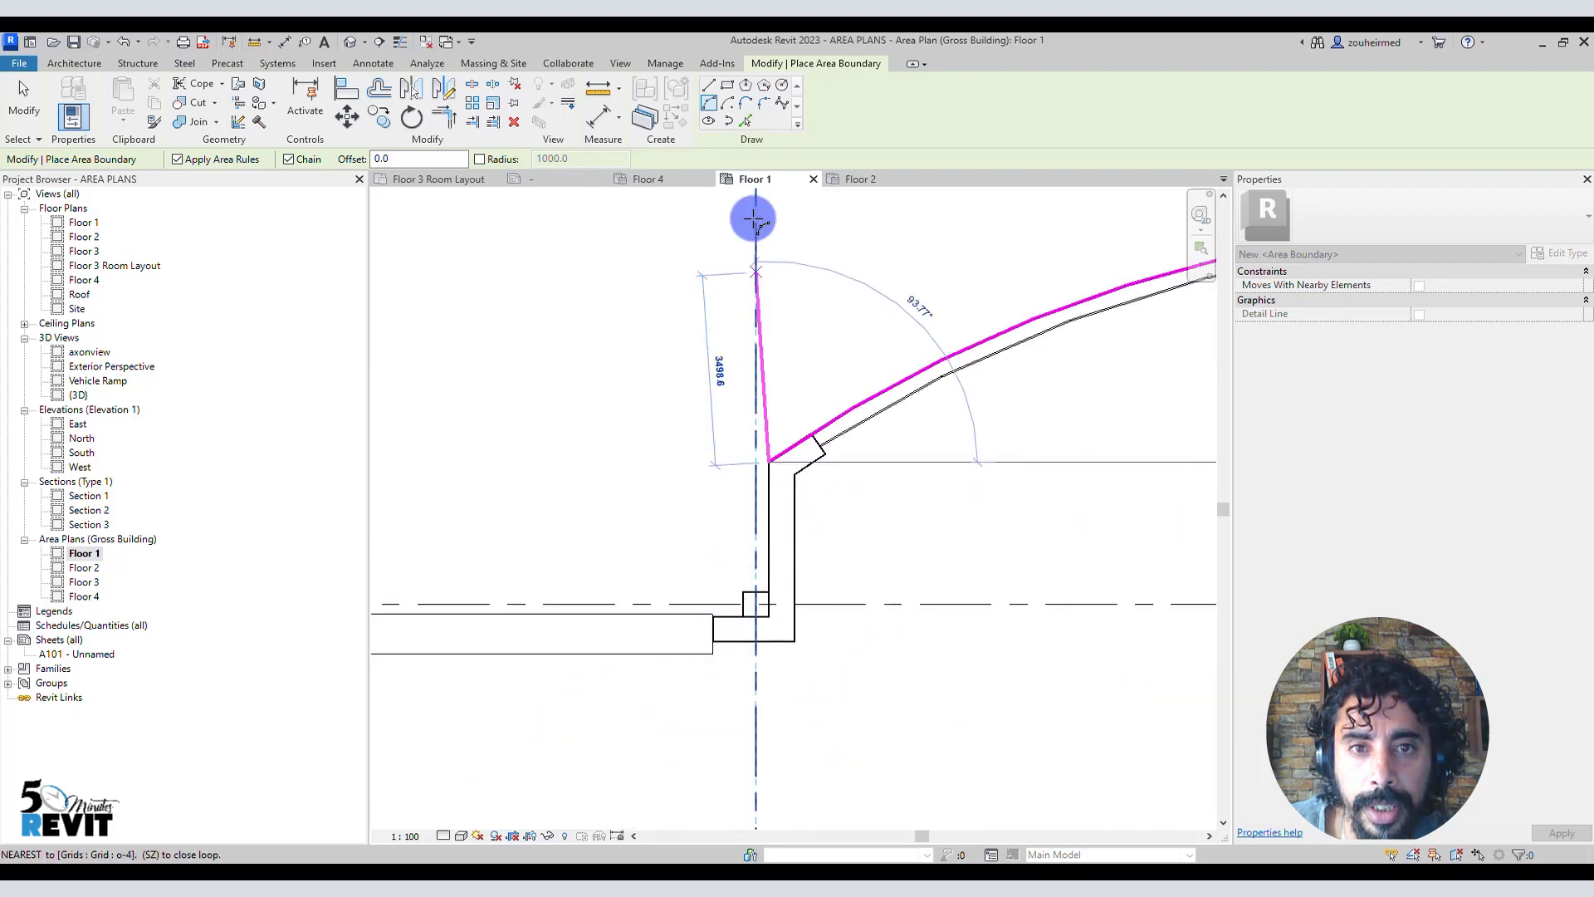
pyautogui.click(708, 85)
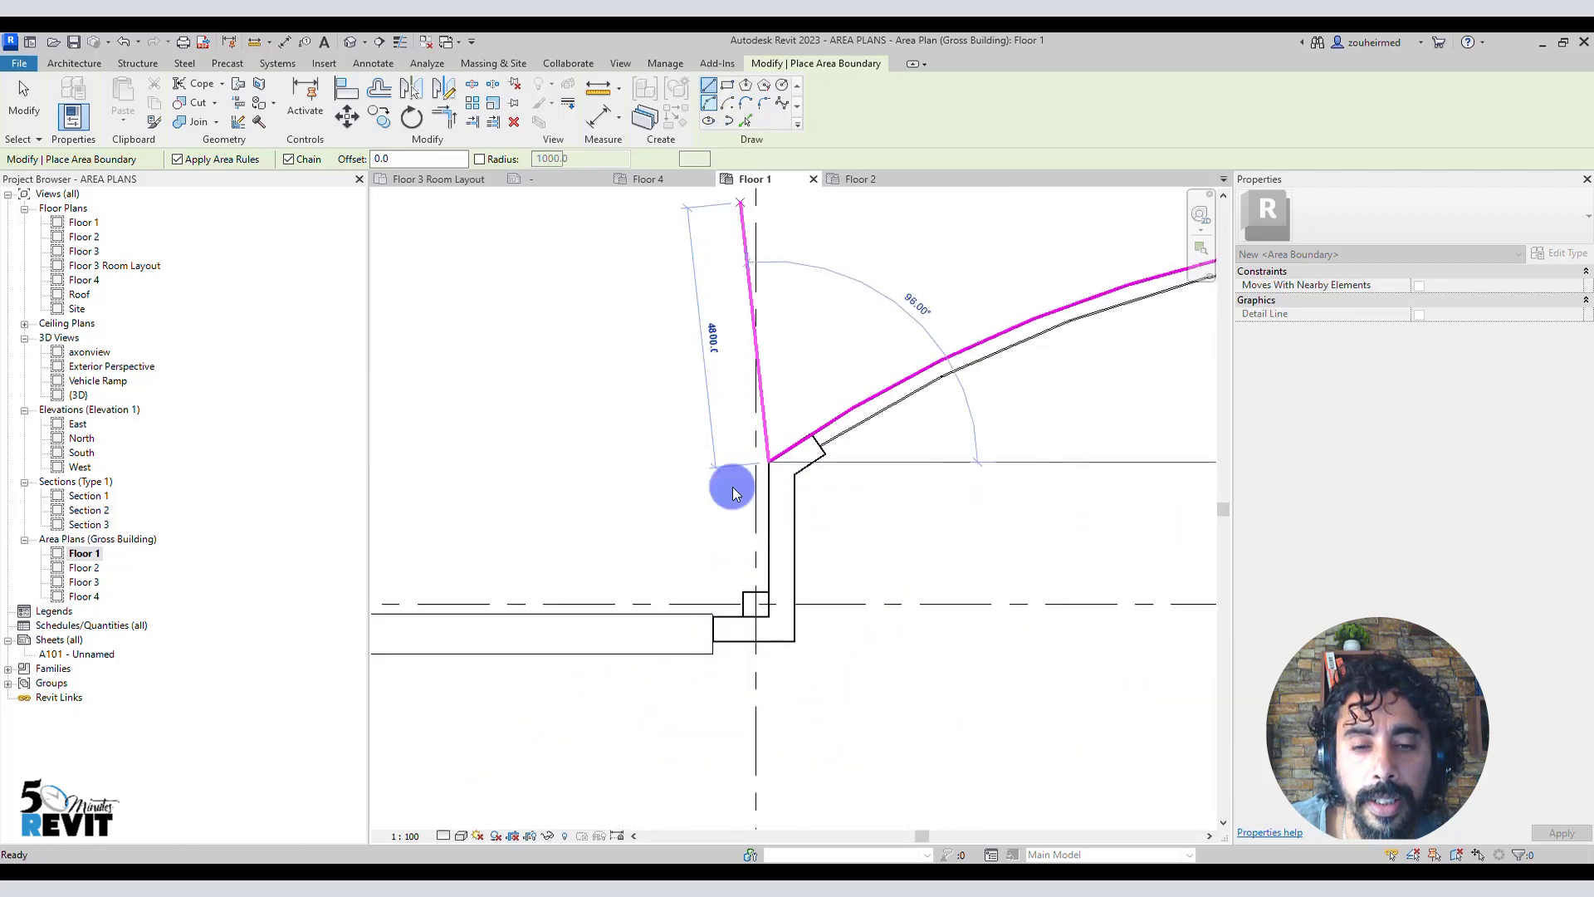
pyautogui.click(768, 620)
pyautogui.scroll(-5, 581, 573)
pyautogui.moveTo(581, 573); pyautogui.dragTo(1009, 572, button='middle')
pyautogui.scroll(-3, 1009, 572)
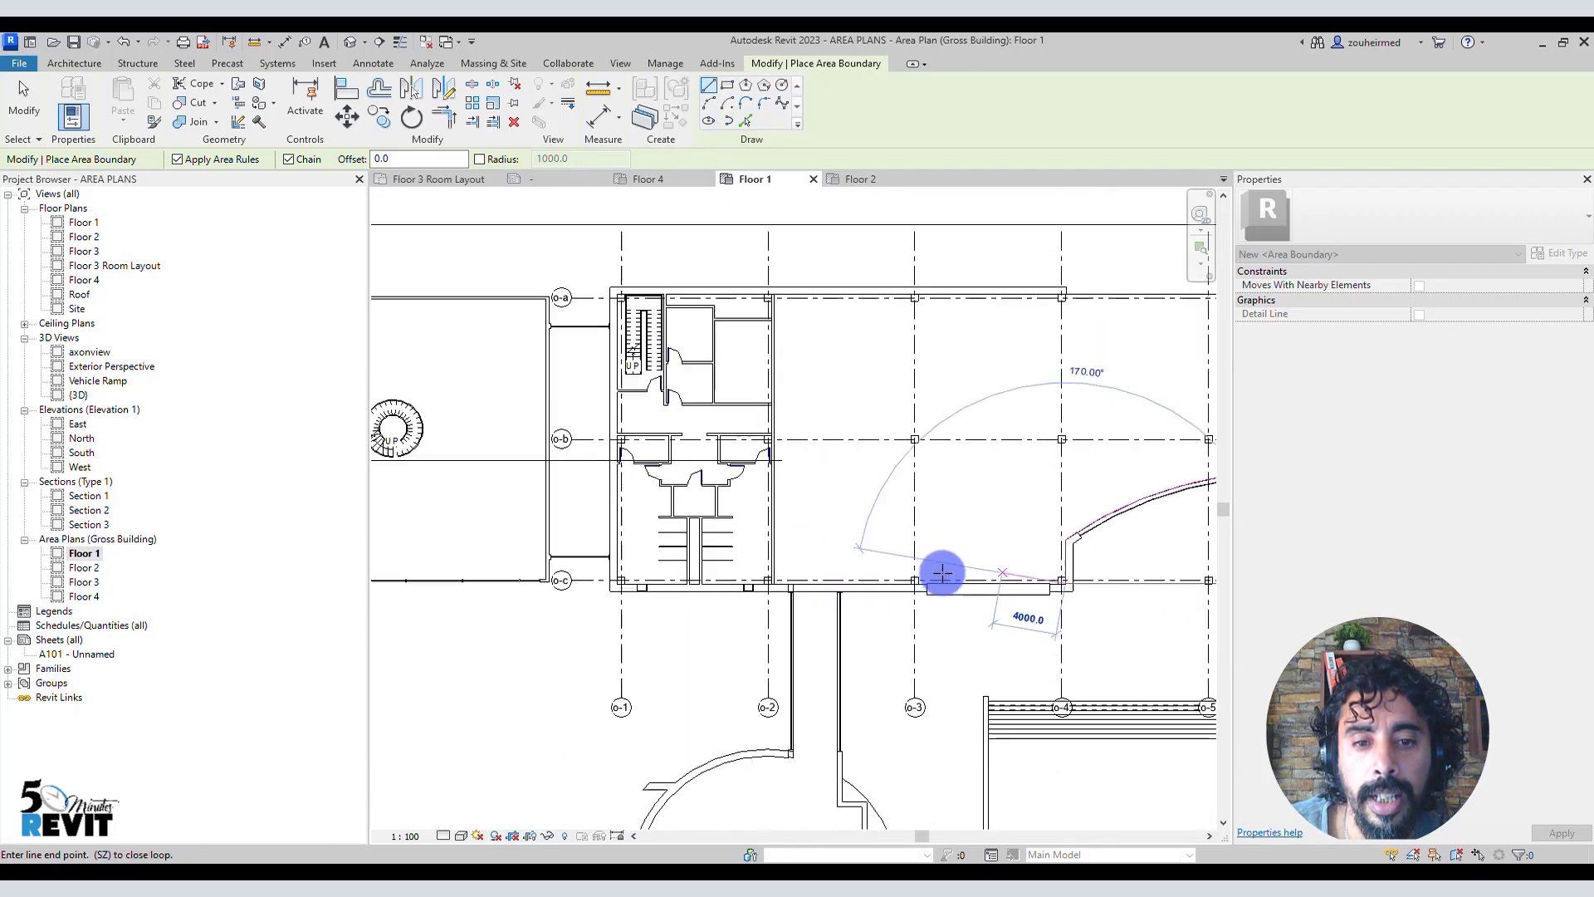
pyautogui.scroll(1, 827, 587)
pyautogui.scroll(2, 826, 586)
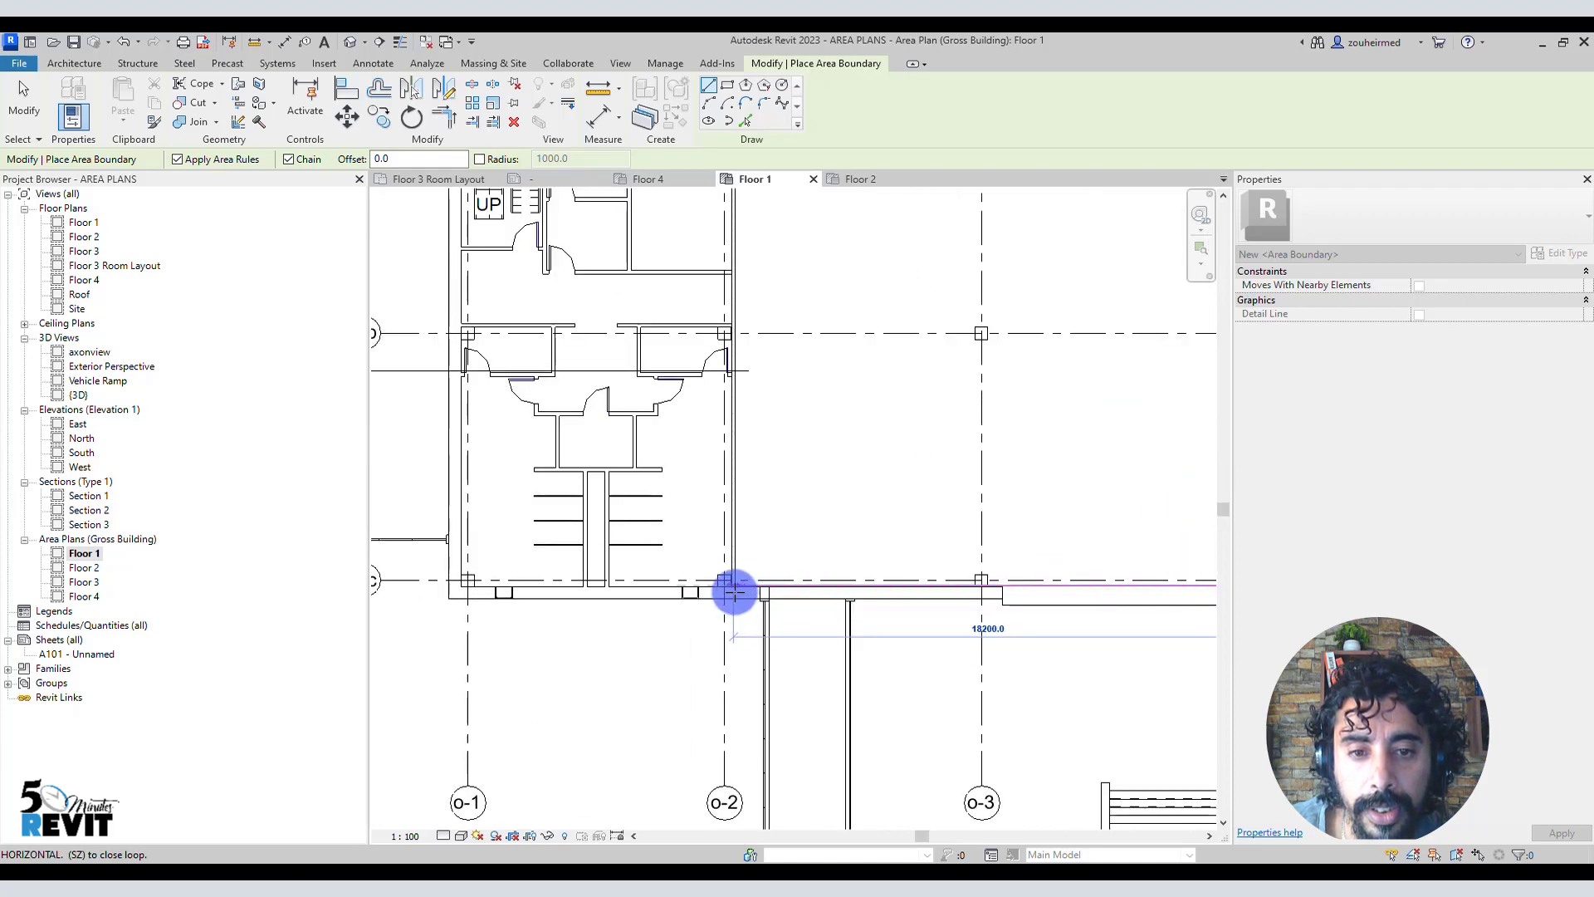
pyautogui.click(734, 592)
# Step: Close the area boundary up the partition at grid o-2 and along the upper wall to the o-8 corner, and finish the command
pyautogui.scroll(-3, 730, 445)
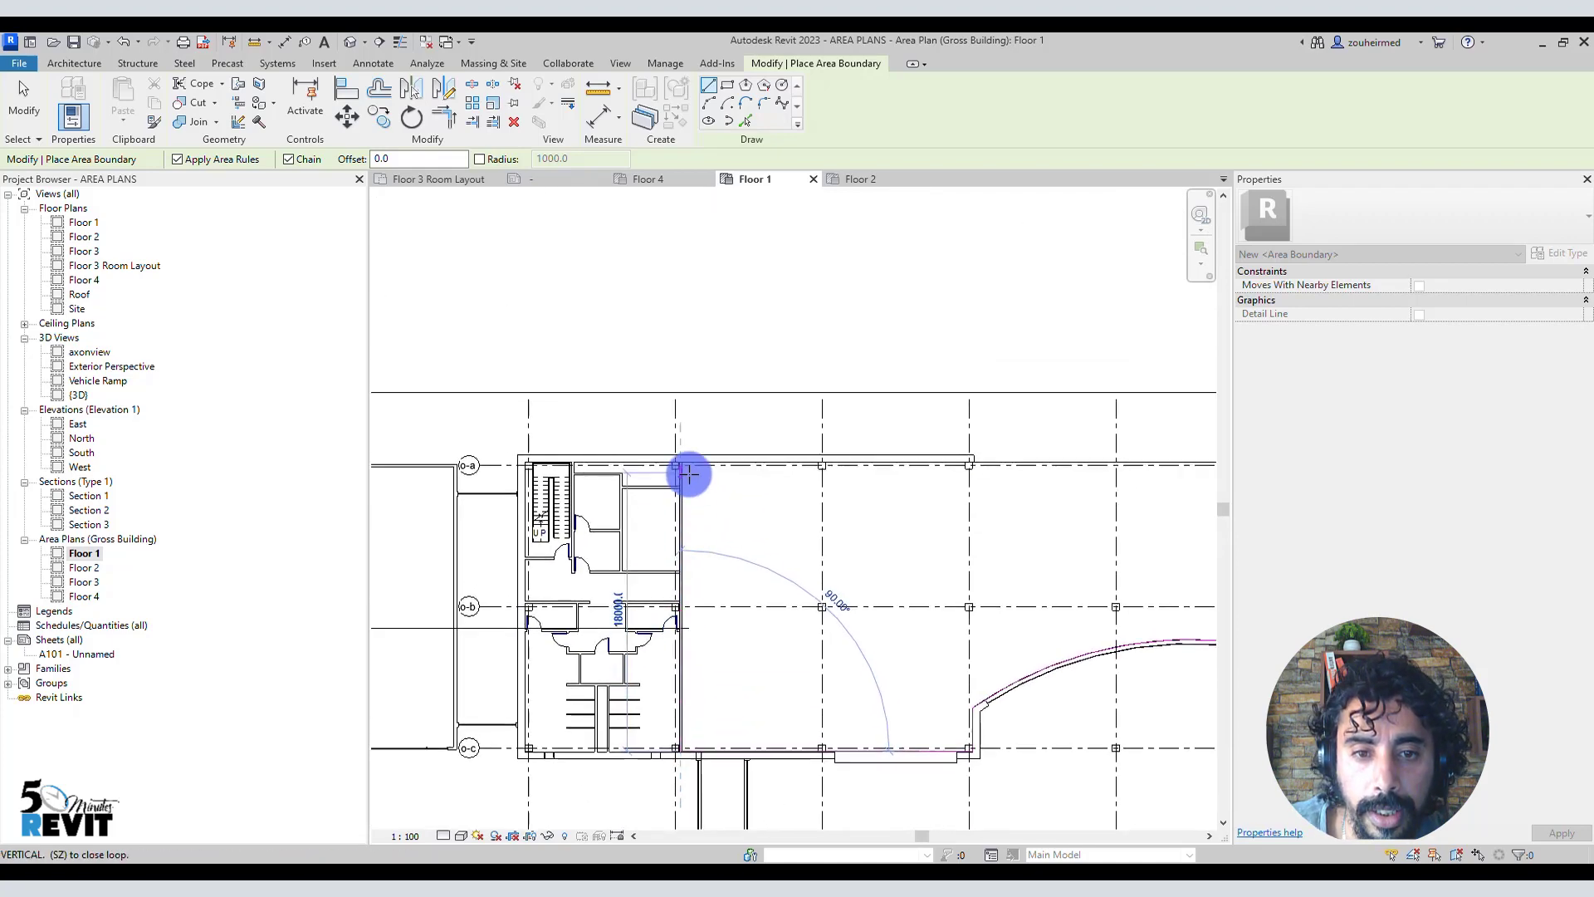
pyautogui.scroll(5, 683, 459)
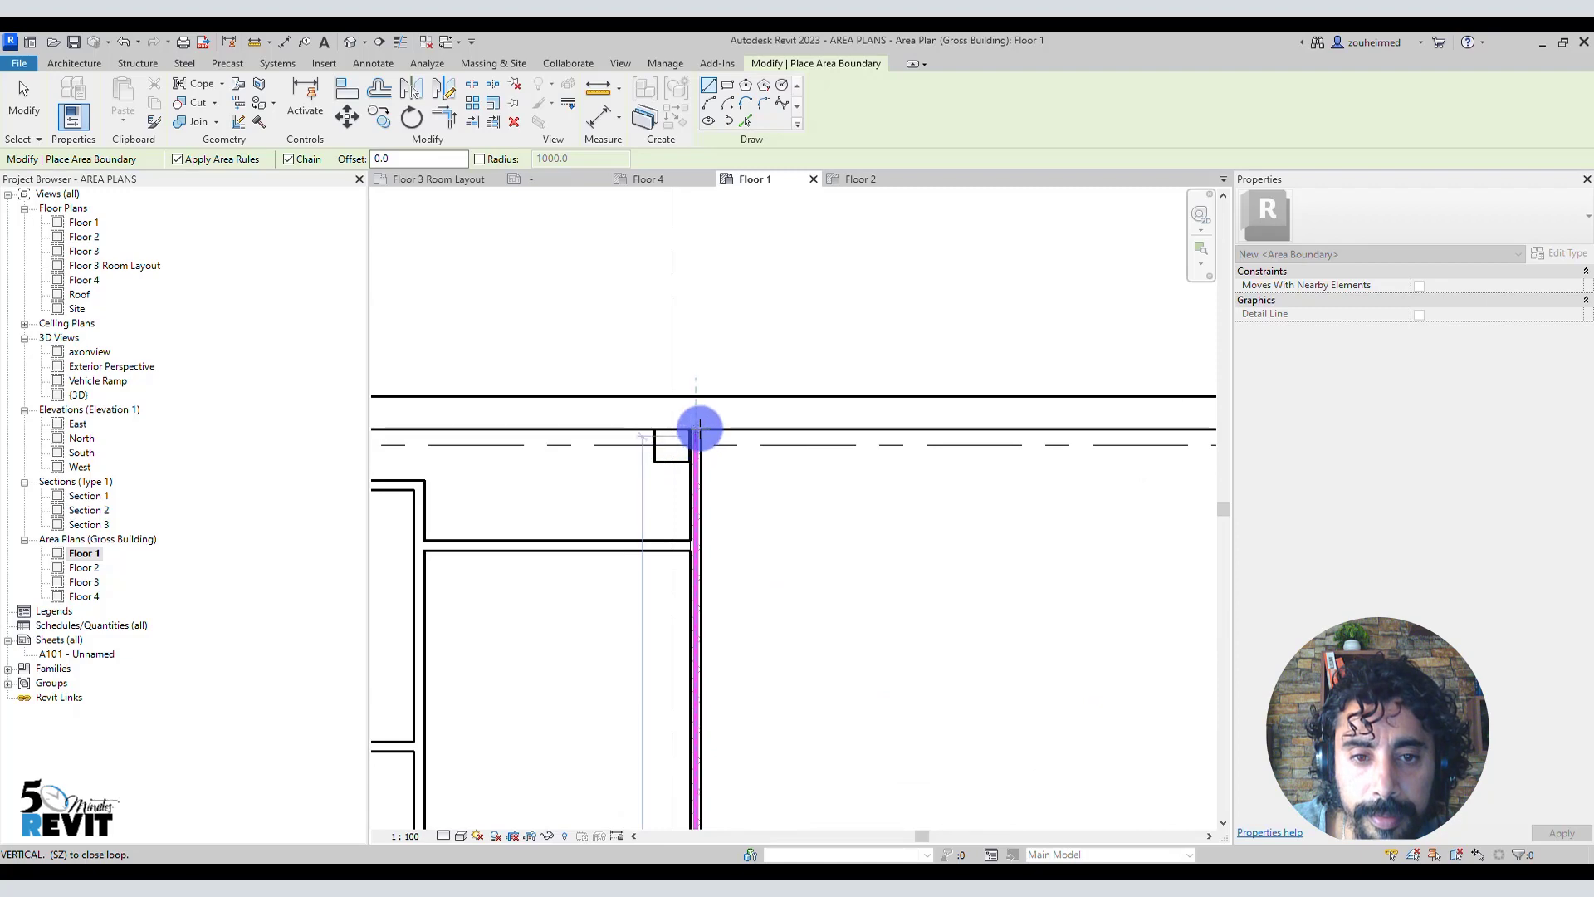
pyautogui.click(700, 428)
pyautogui.scroll(-5, 869, 491)
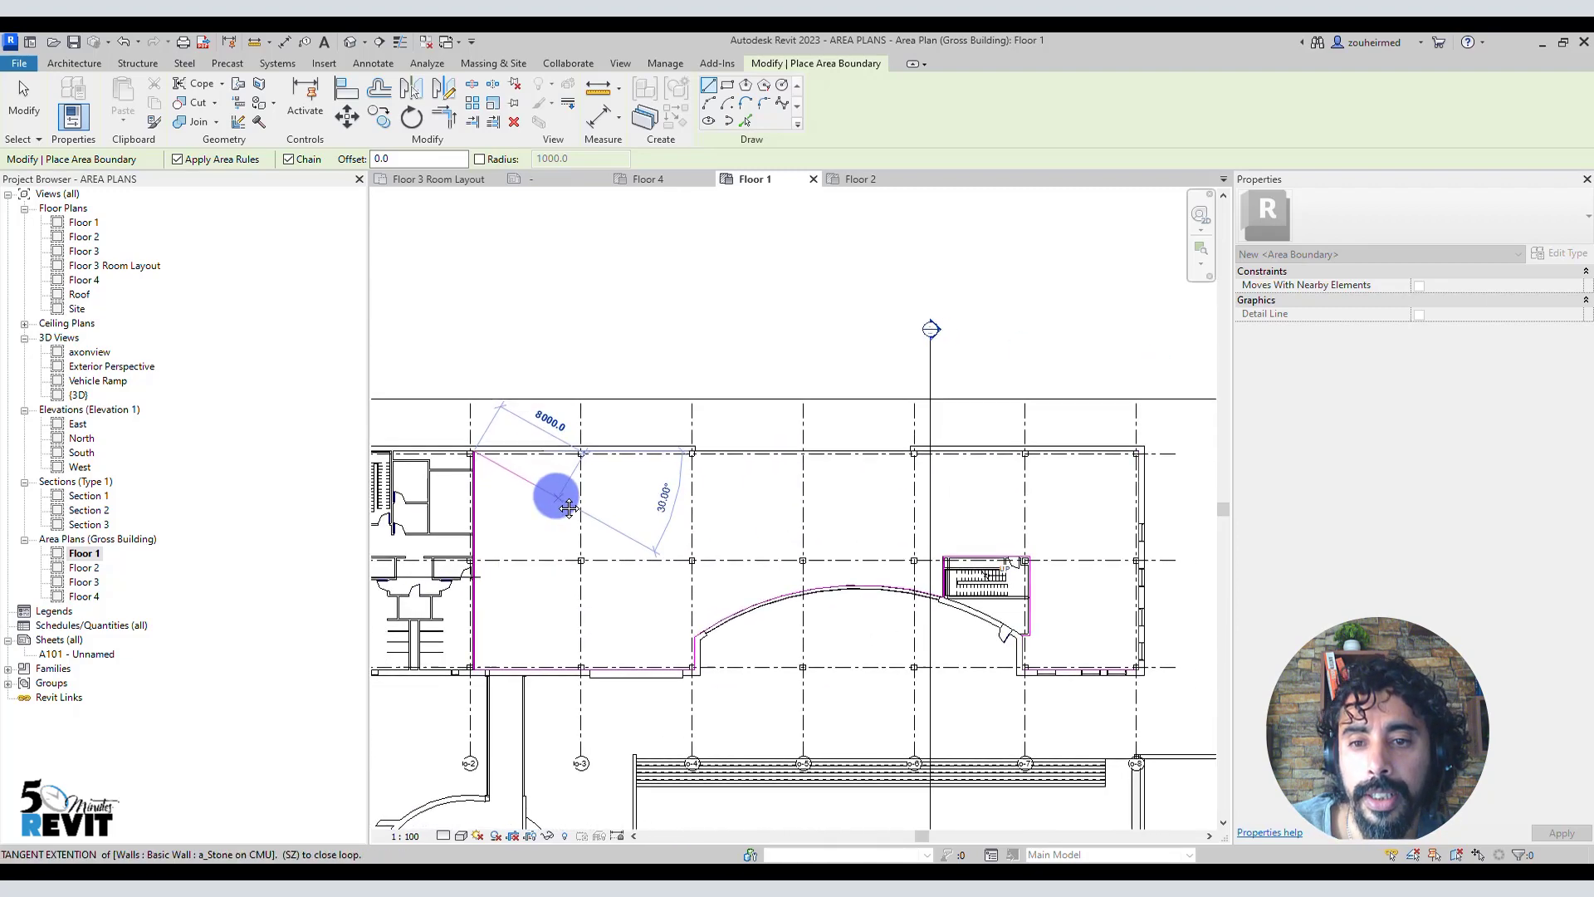
pyautogui.click(1138, 453)
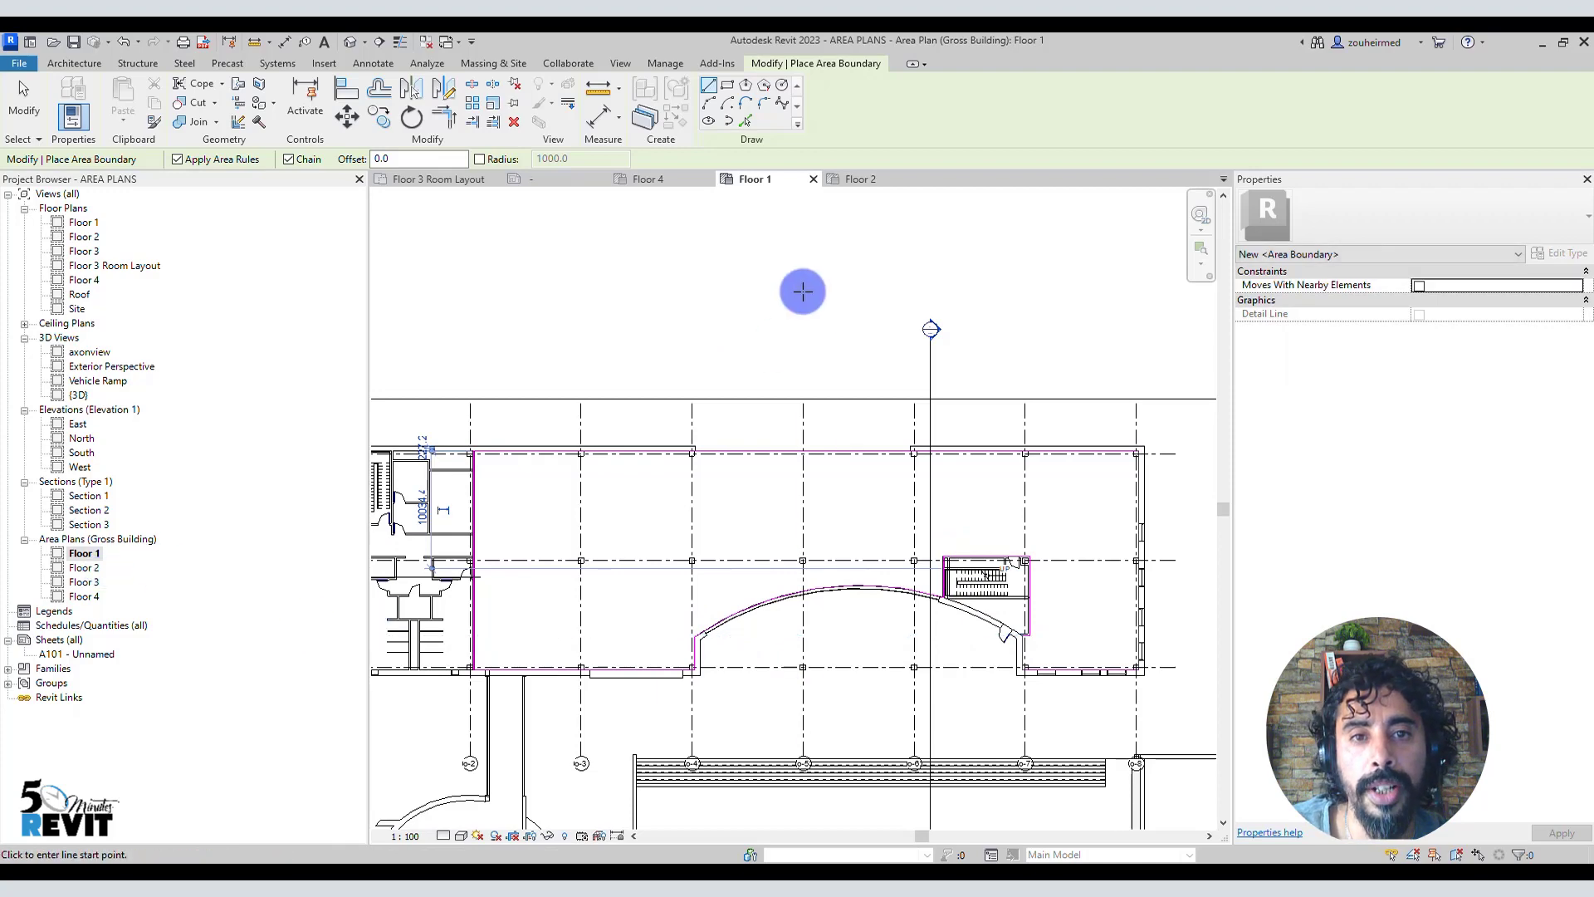
pyautogui.click(24, 89)
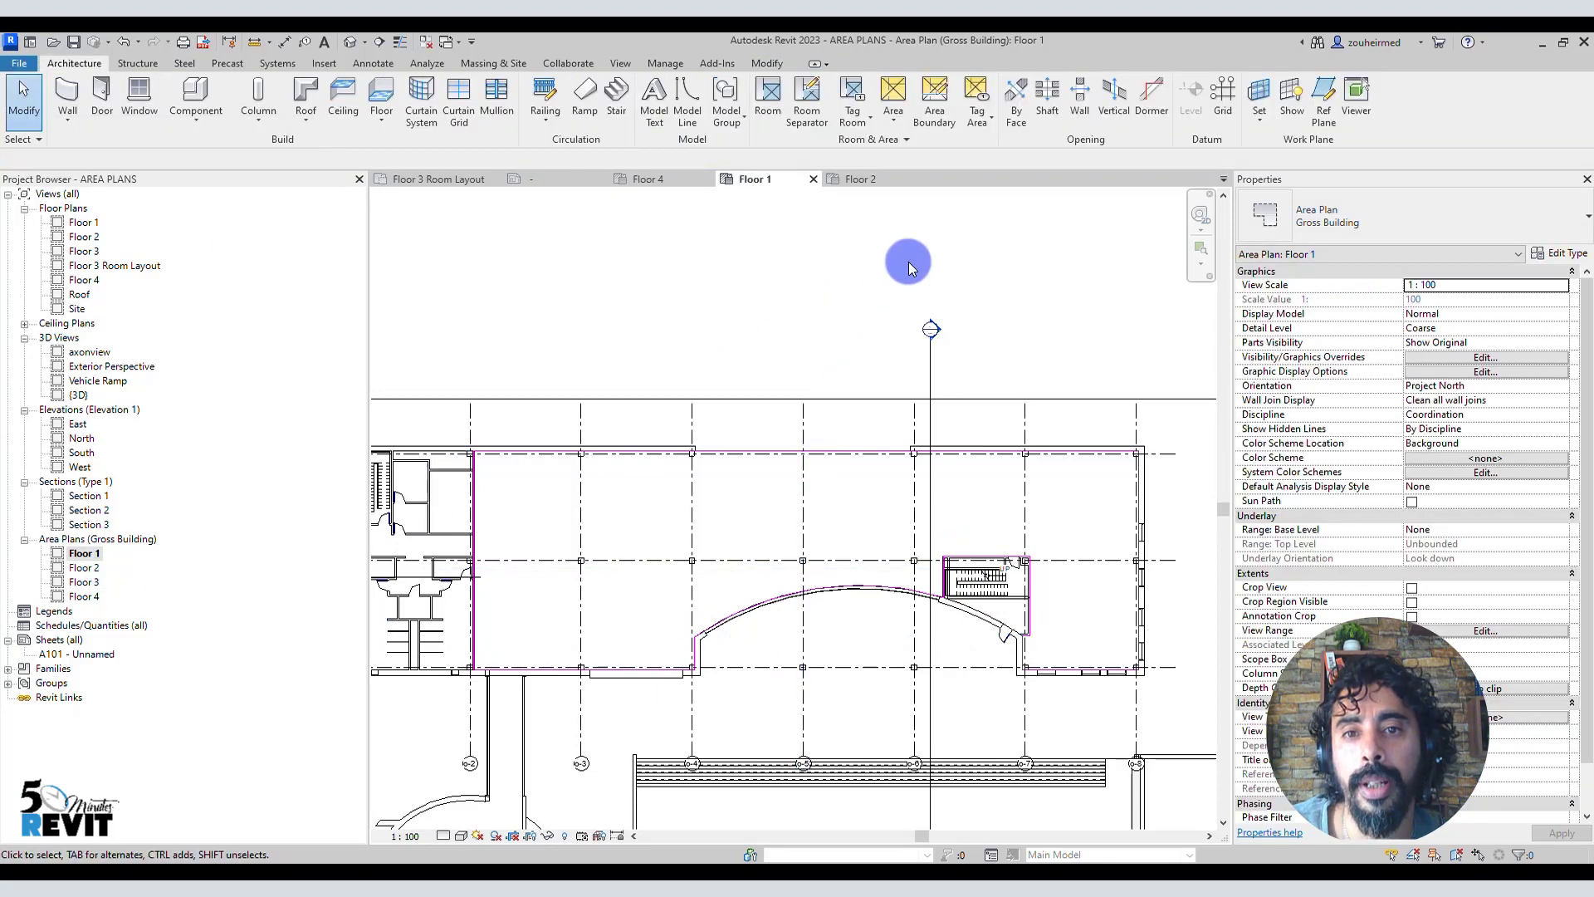
# Step: Place an area inside the closed boundary on the Floor 1 Gross Building plan and finish the command
pyautogui.click(895, 120)
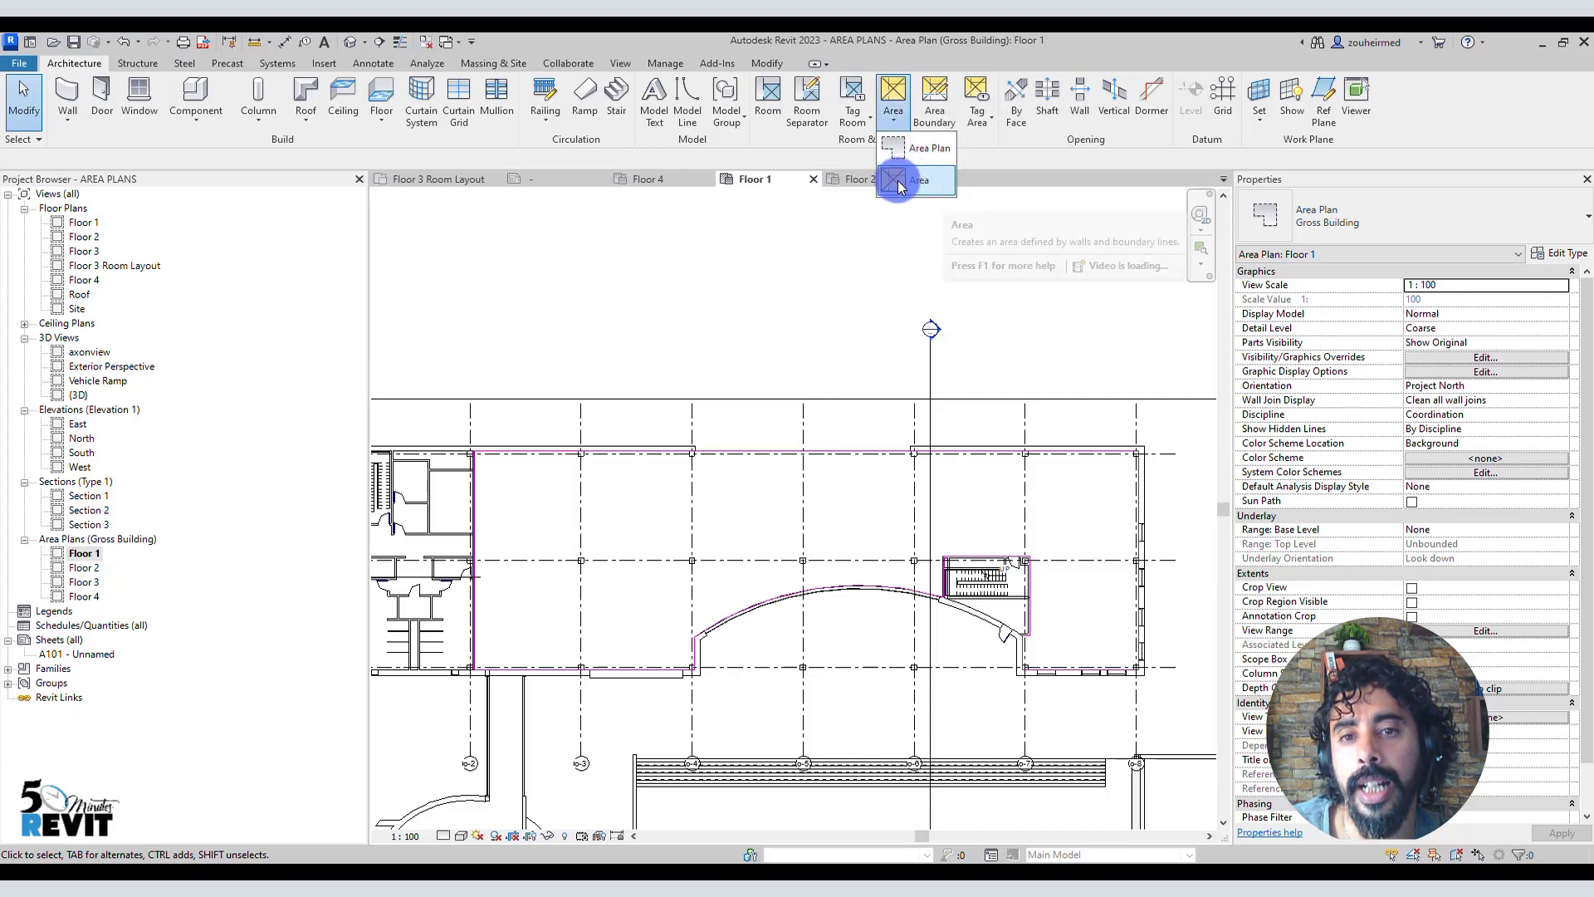
pyautogui.click(927, 181)
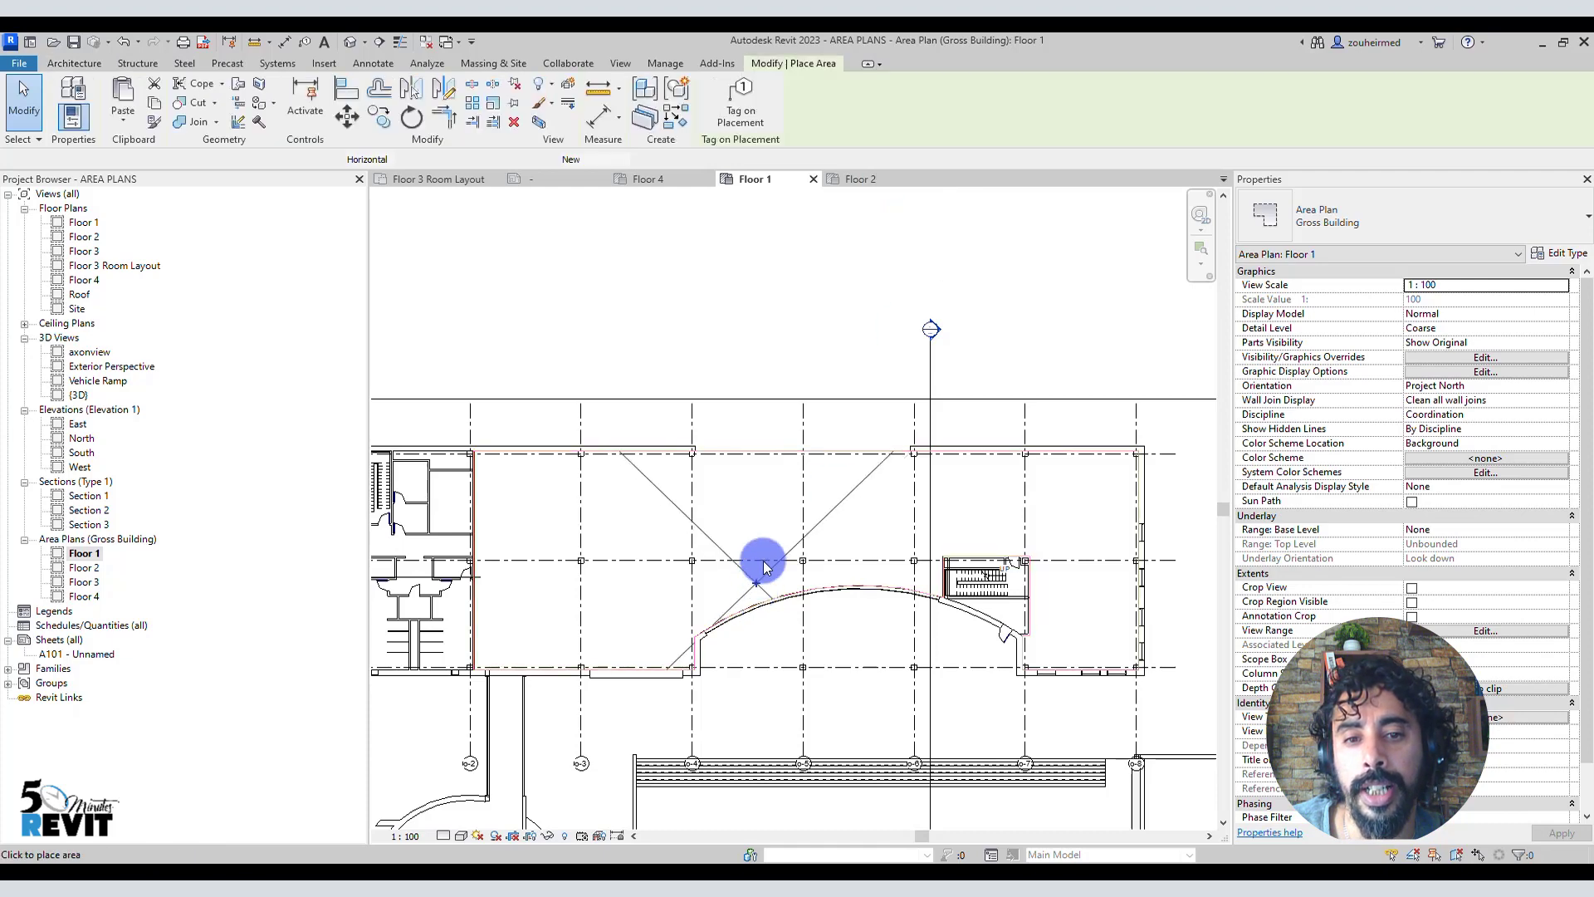
pyautogui.scroll(3, 813, 584)
pyautogui.scroll(-3, 813, 584)
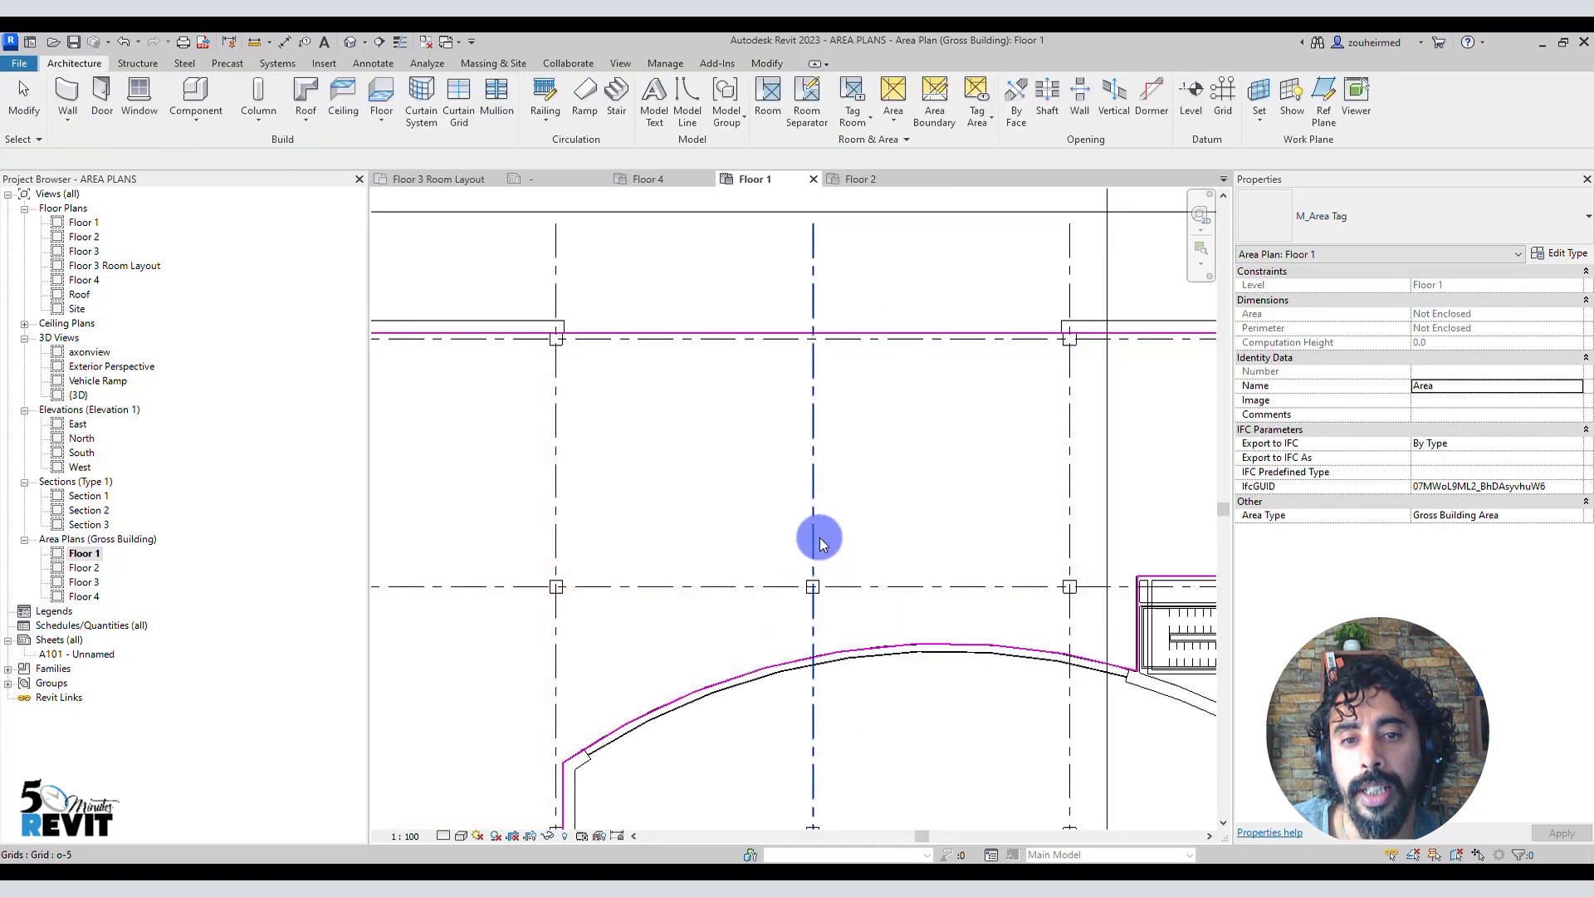
pyautogui.press('Escape')
# Step: Tag the Floor 1 area with an M_Area Tag just below the crossing of its reference lines, and finish tagging
pyautogui.click(970, 104)
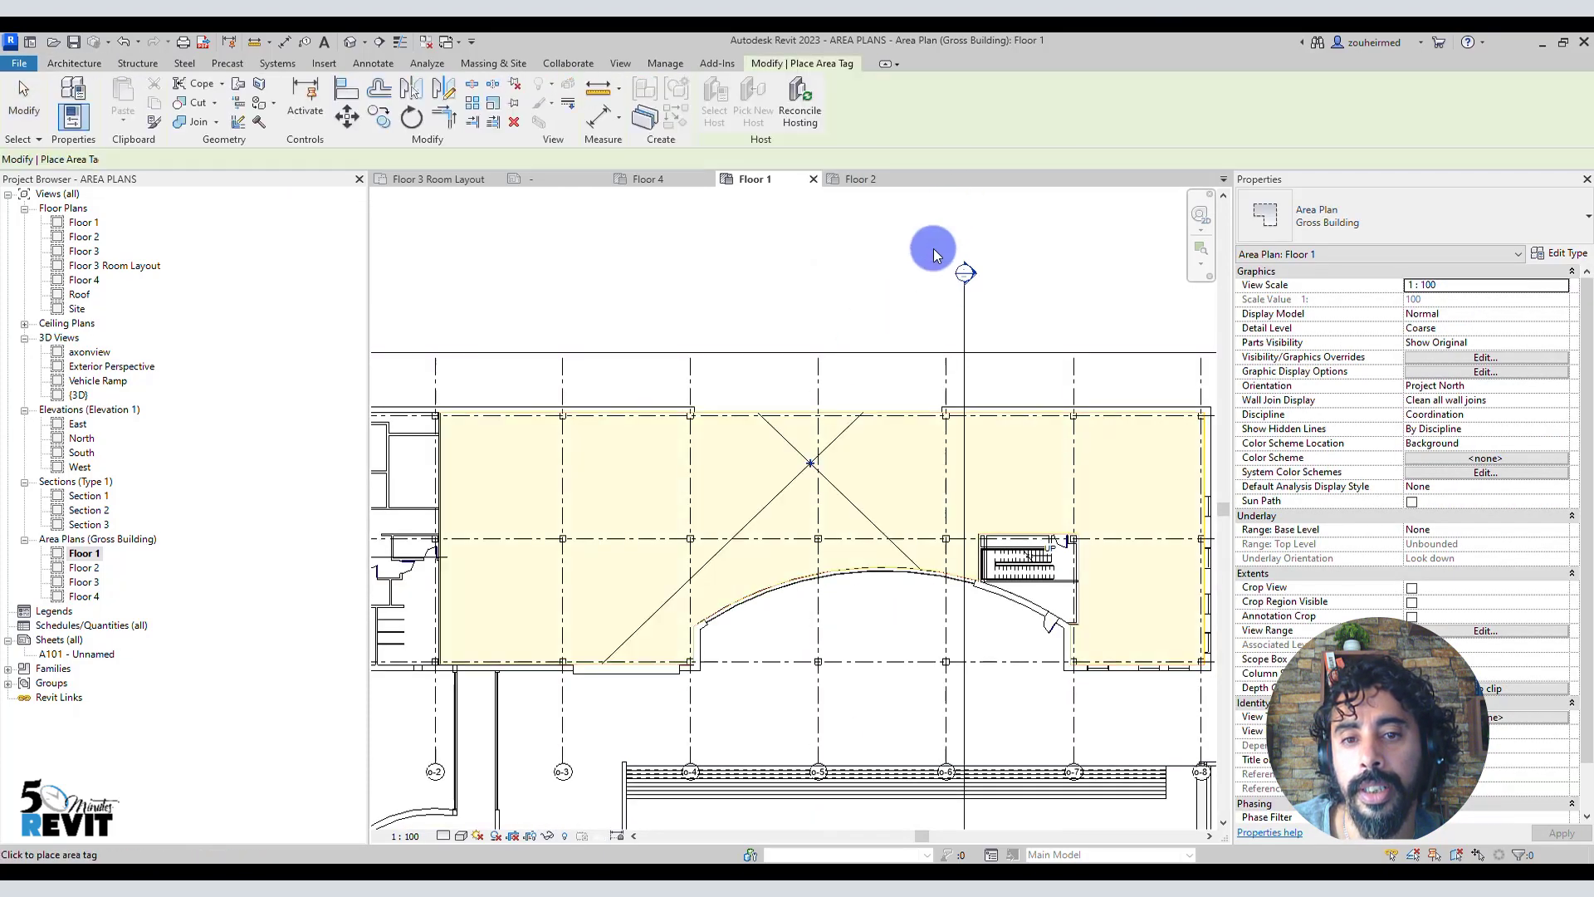
pyautogui.scroll(3, 811, 494)
pyautogui.scroll(3, 813, 498)
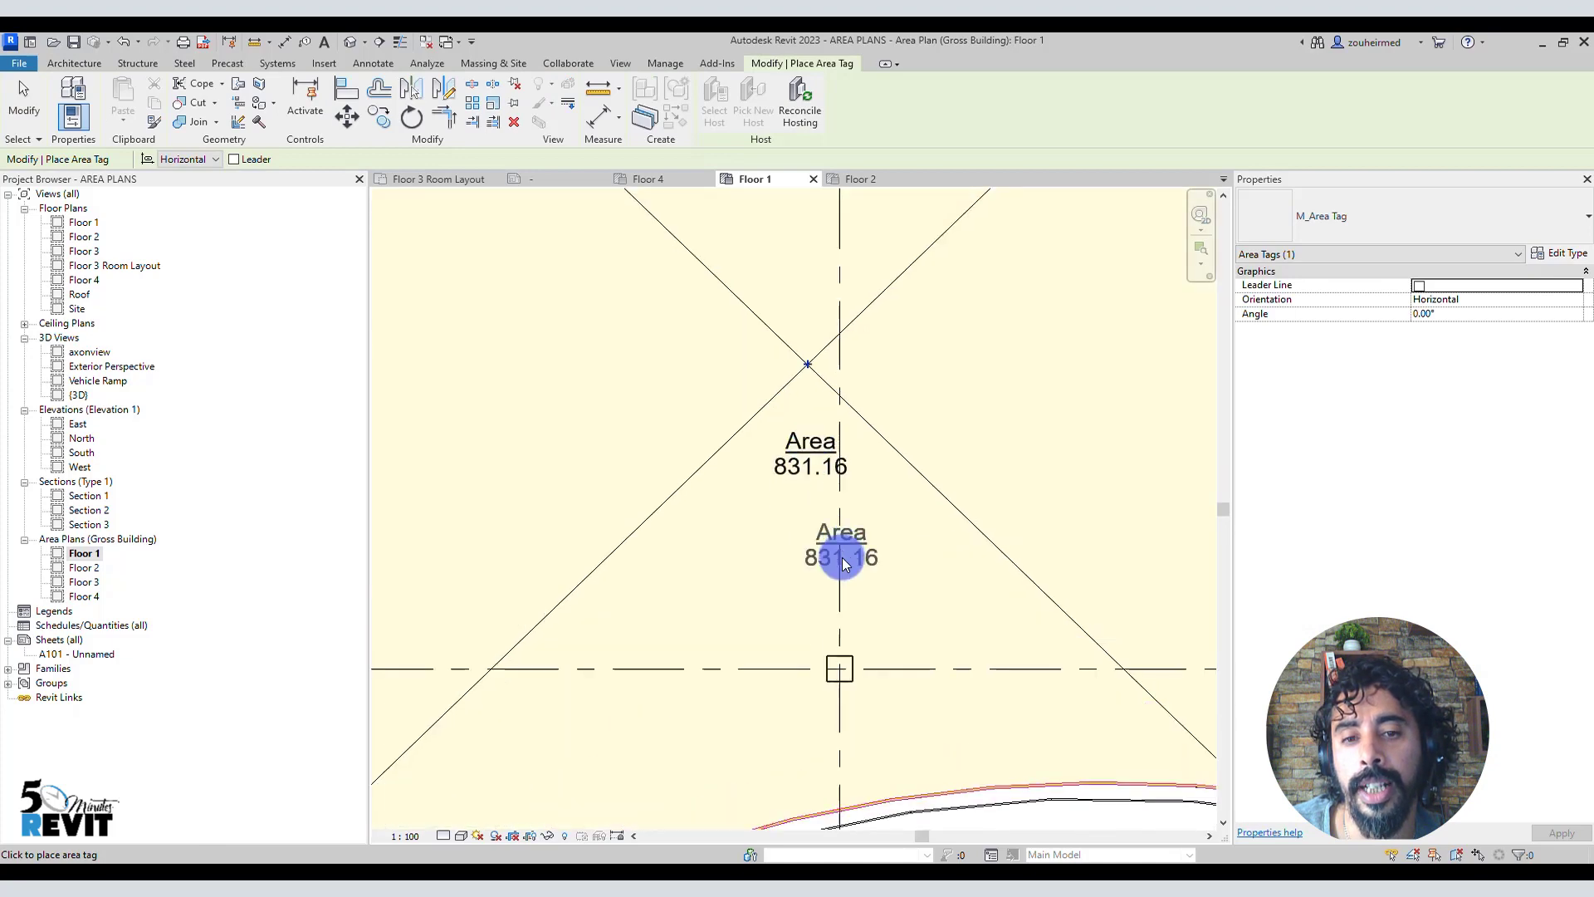
pyautogui.scroll(-3, 841, 562)
pyautogui.press('Escape')
pyautogui.scroll(-3, 861, 655)
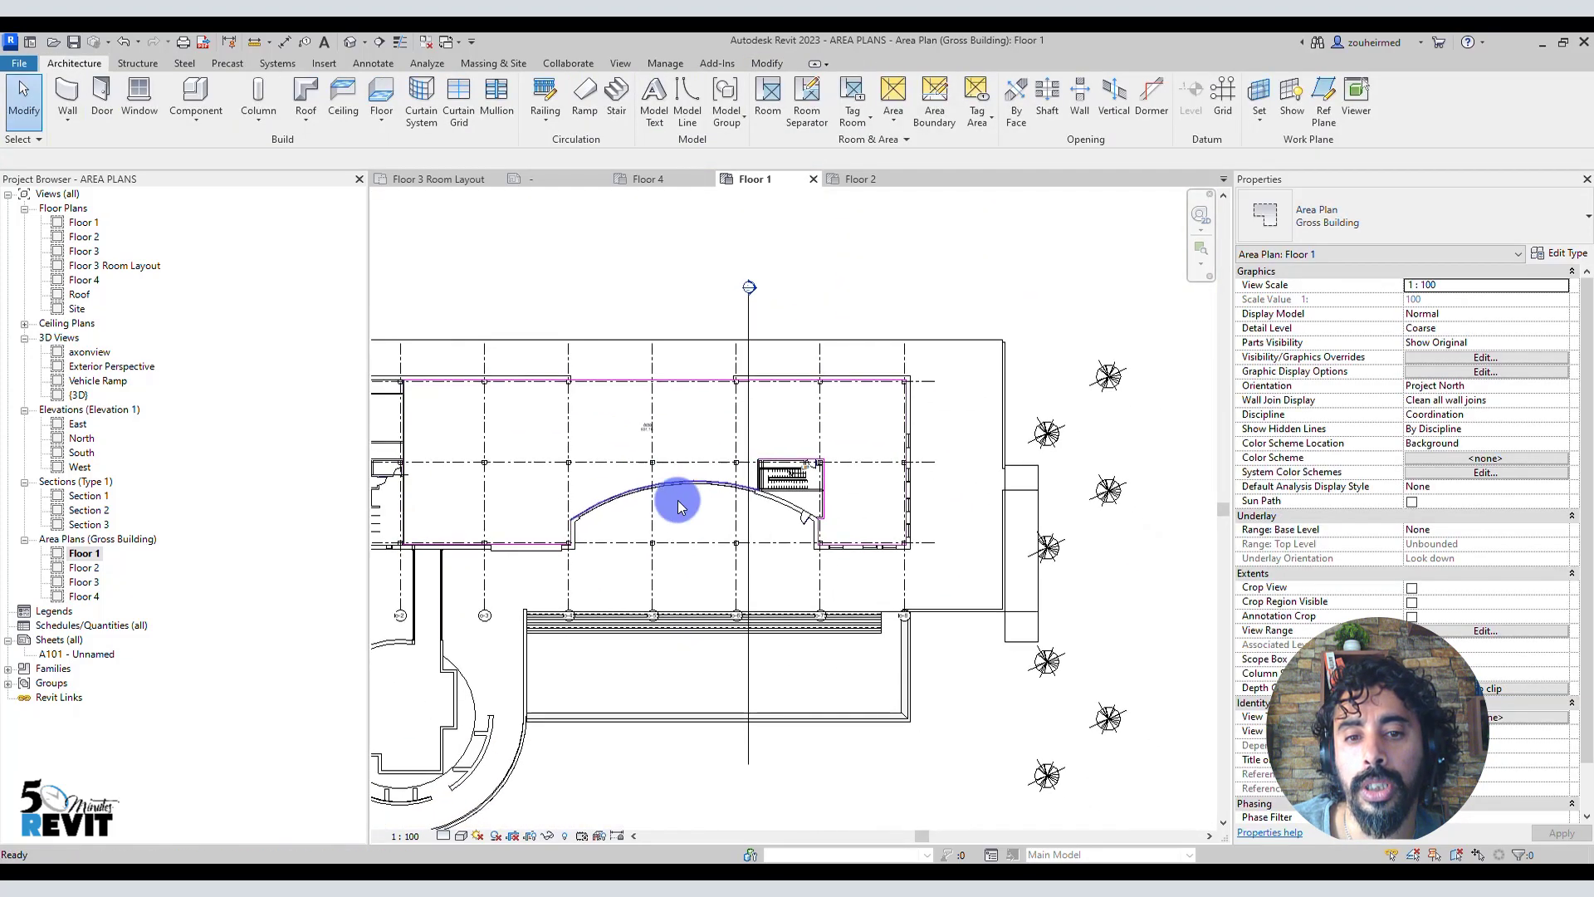
# Step: Place a color fill legend just outside the o-8 end wall, using space type Areas (Gross Building) and color scheme Scheme 1
pyautogui.moveTo(1025, 534); pyautogui.dragTo(902, 606, button='middle')
pyautogui.scroll(3, 827, 468)
pyautogui.moveTo(827, 467); pyautogui.dragTo(837, 517, button='middle')
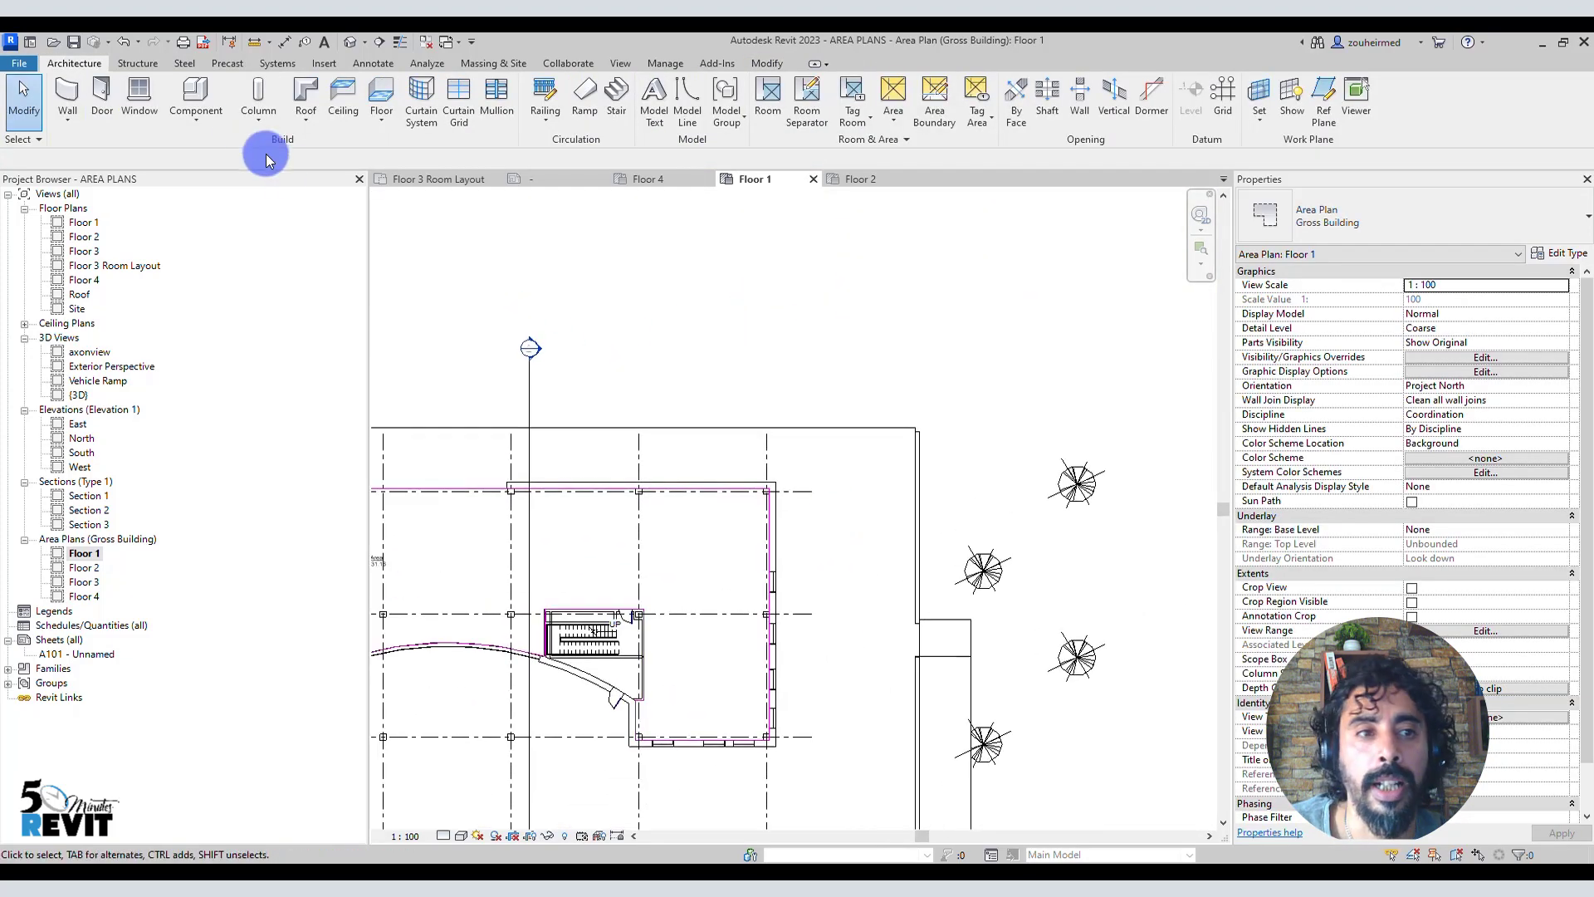
pyautogui.click(373, 63)
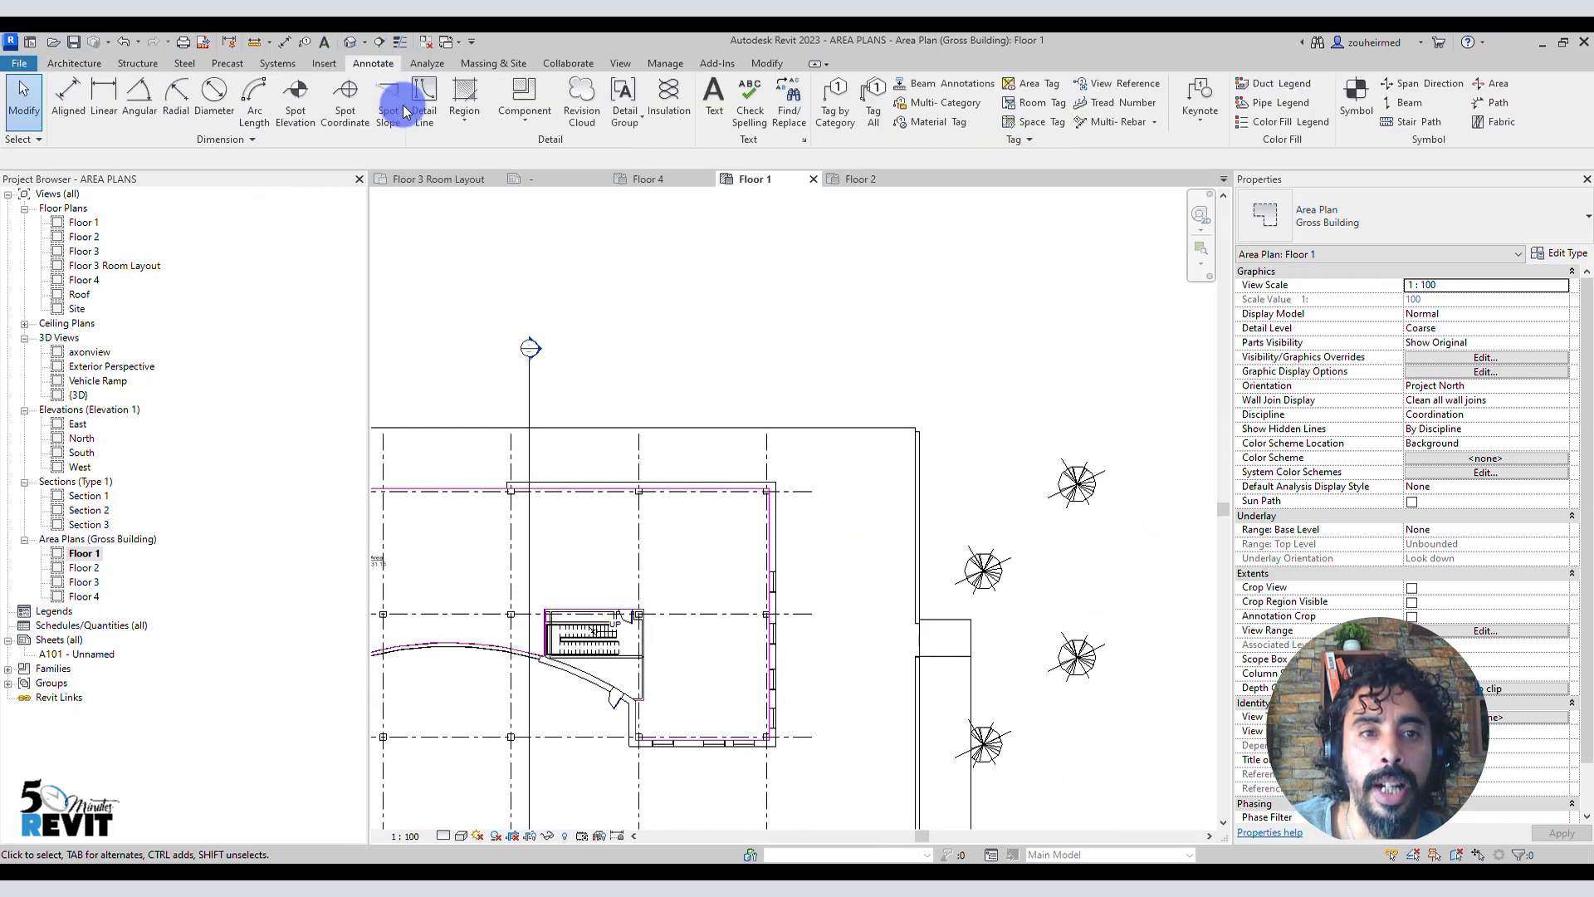
pyautogui.click(1270, 121)
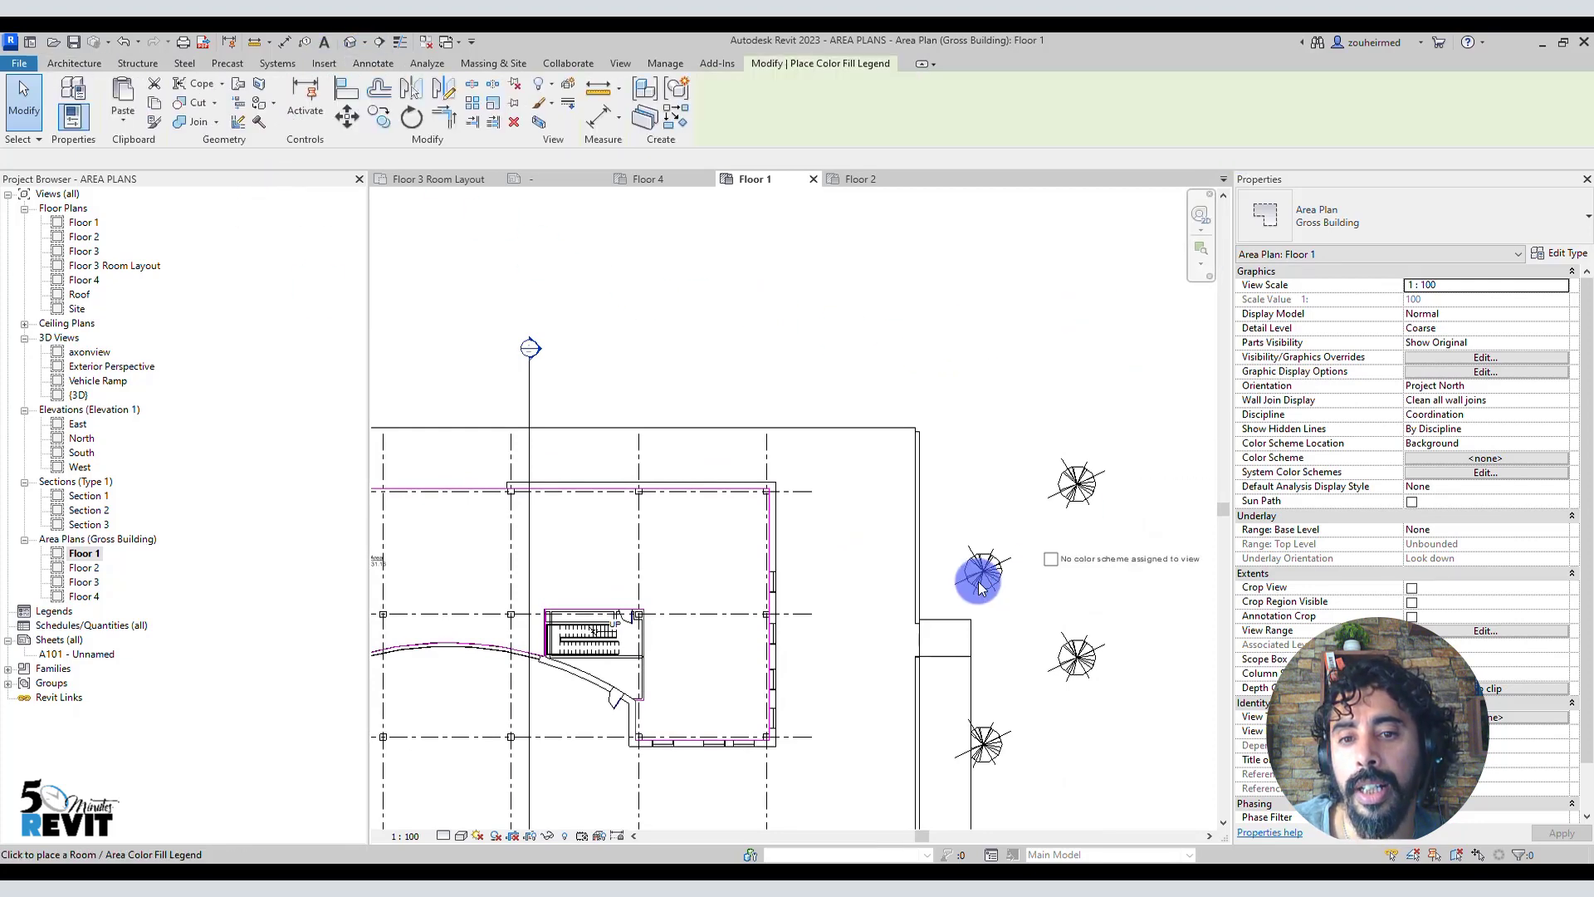
pyautogui.click(812, 533)
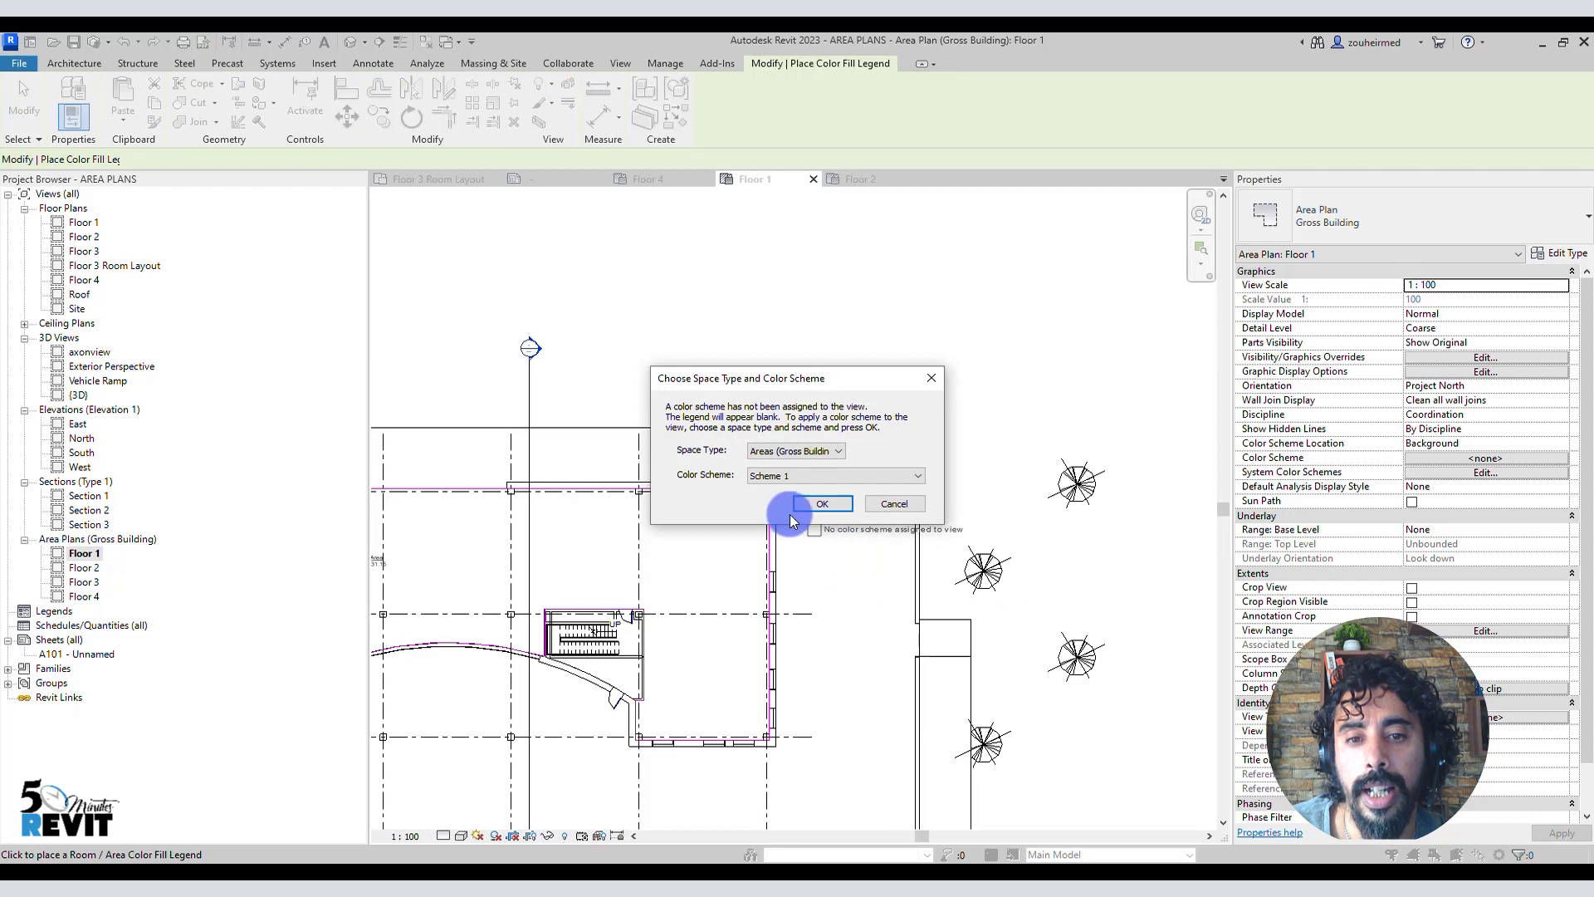
pyautogui.click(808, 453)
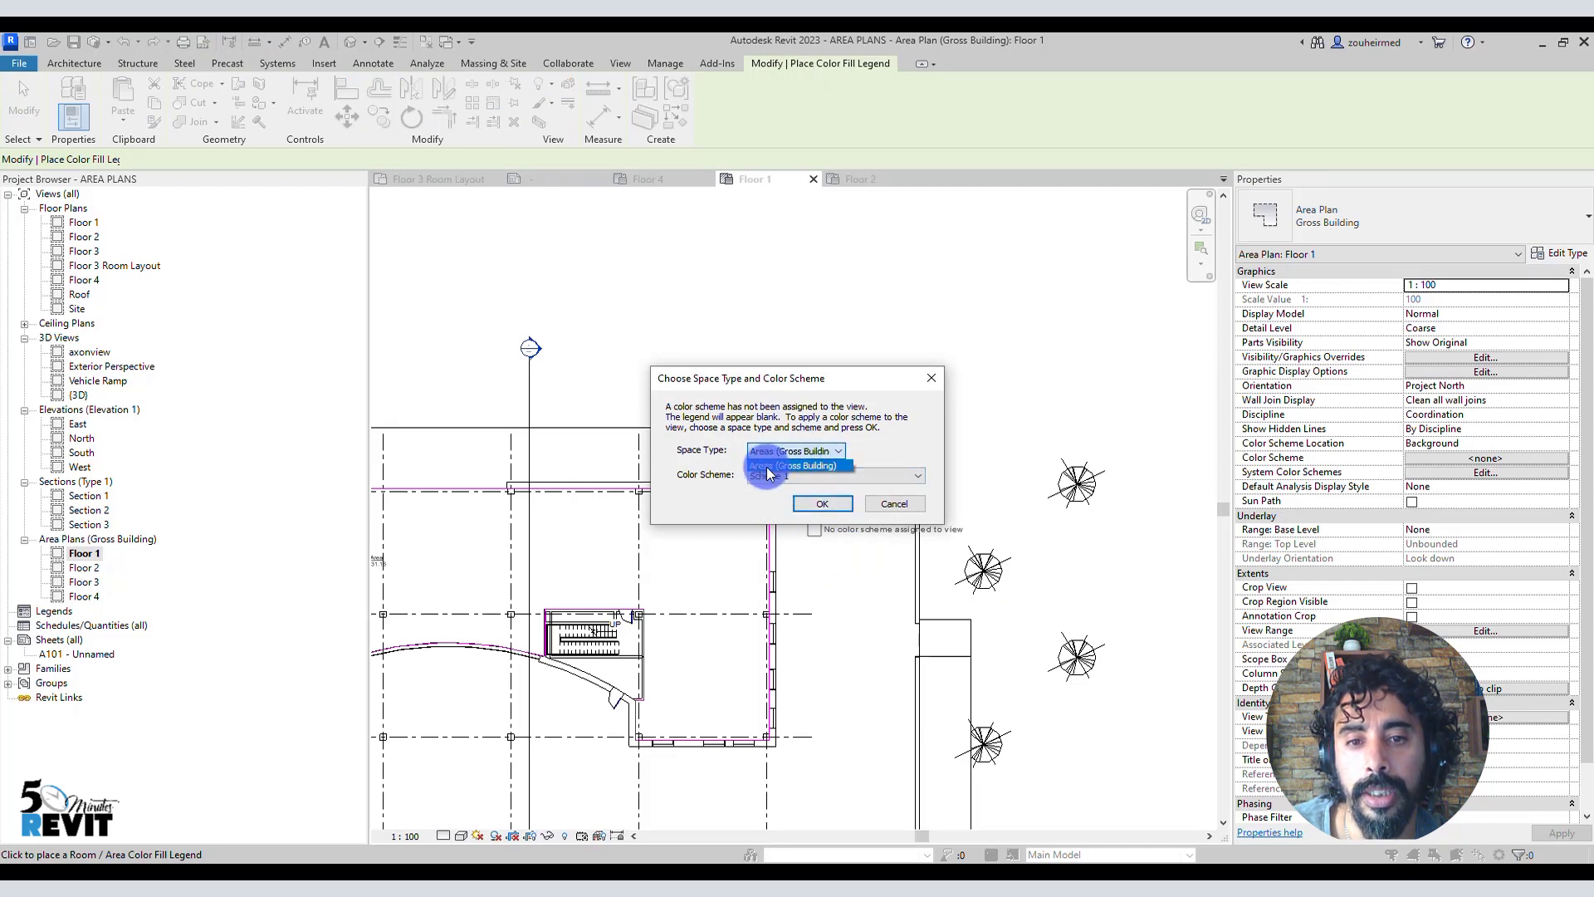
pyautogui.click(810, 478)
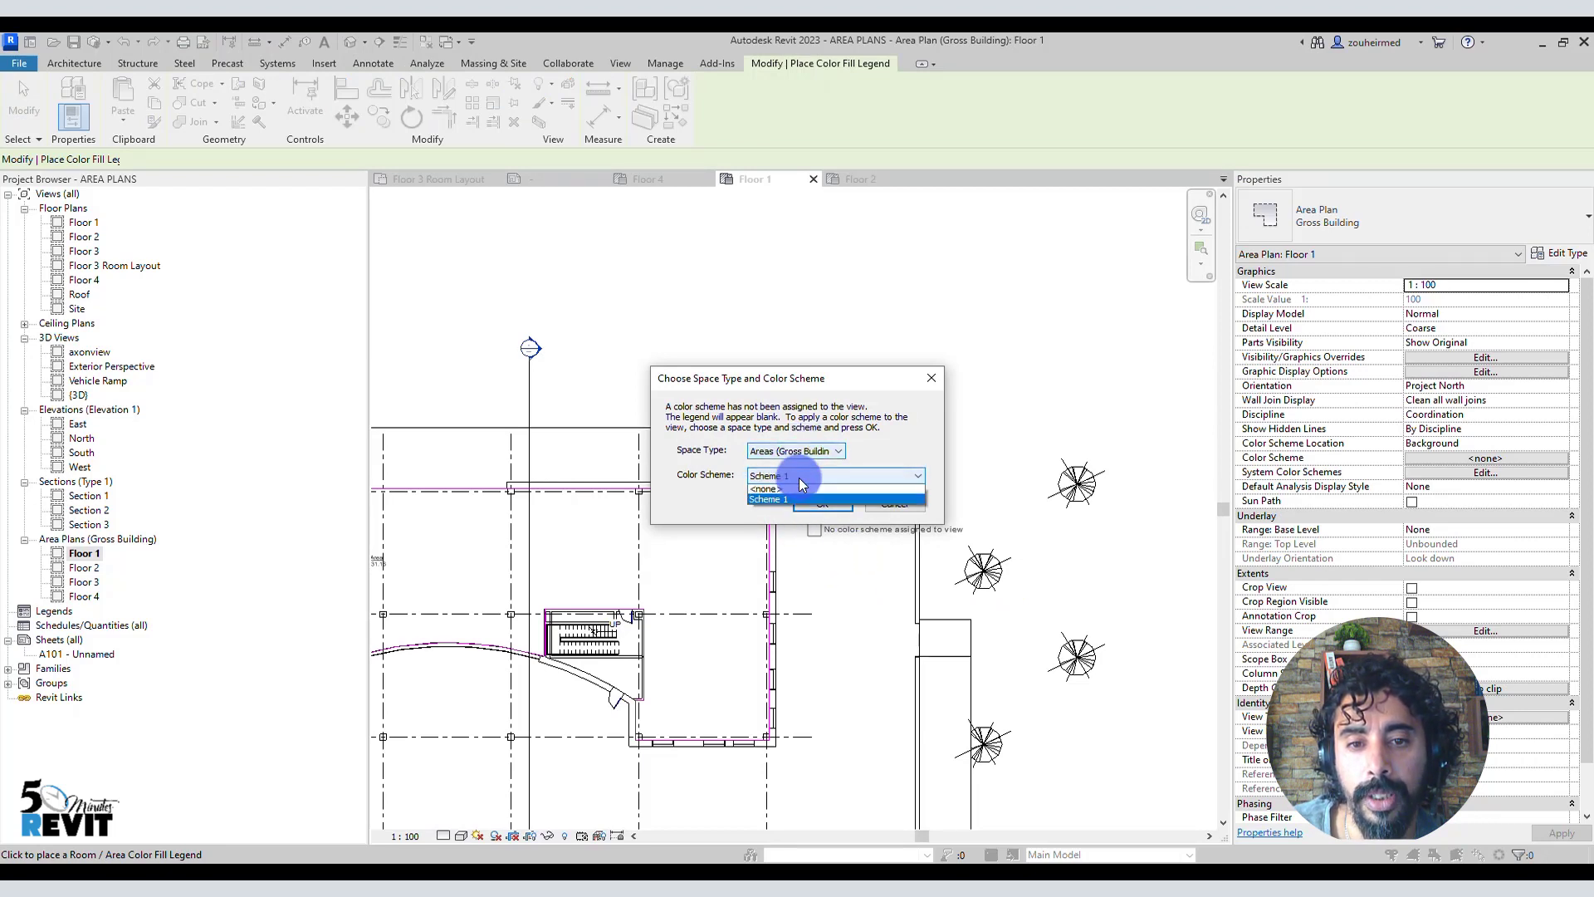
pyautogui.click(818, 490)
pyautogui.click(825, 506)
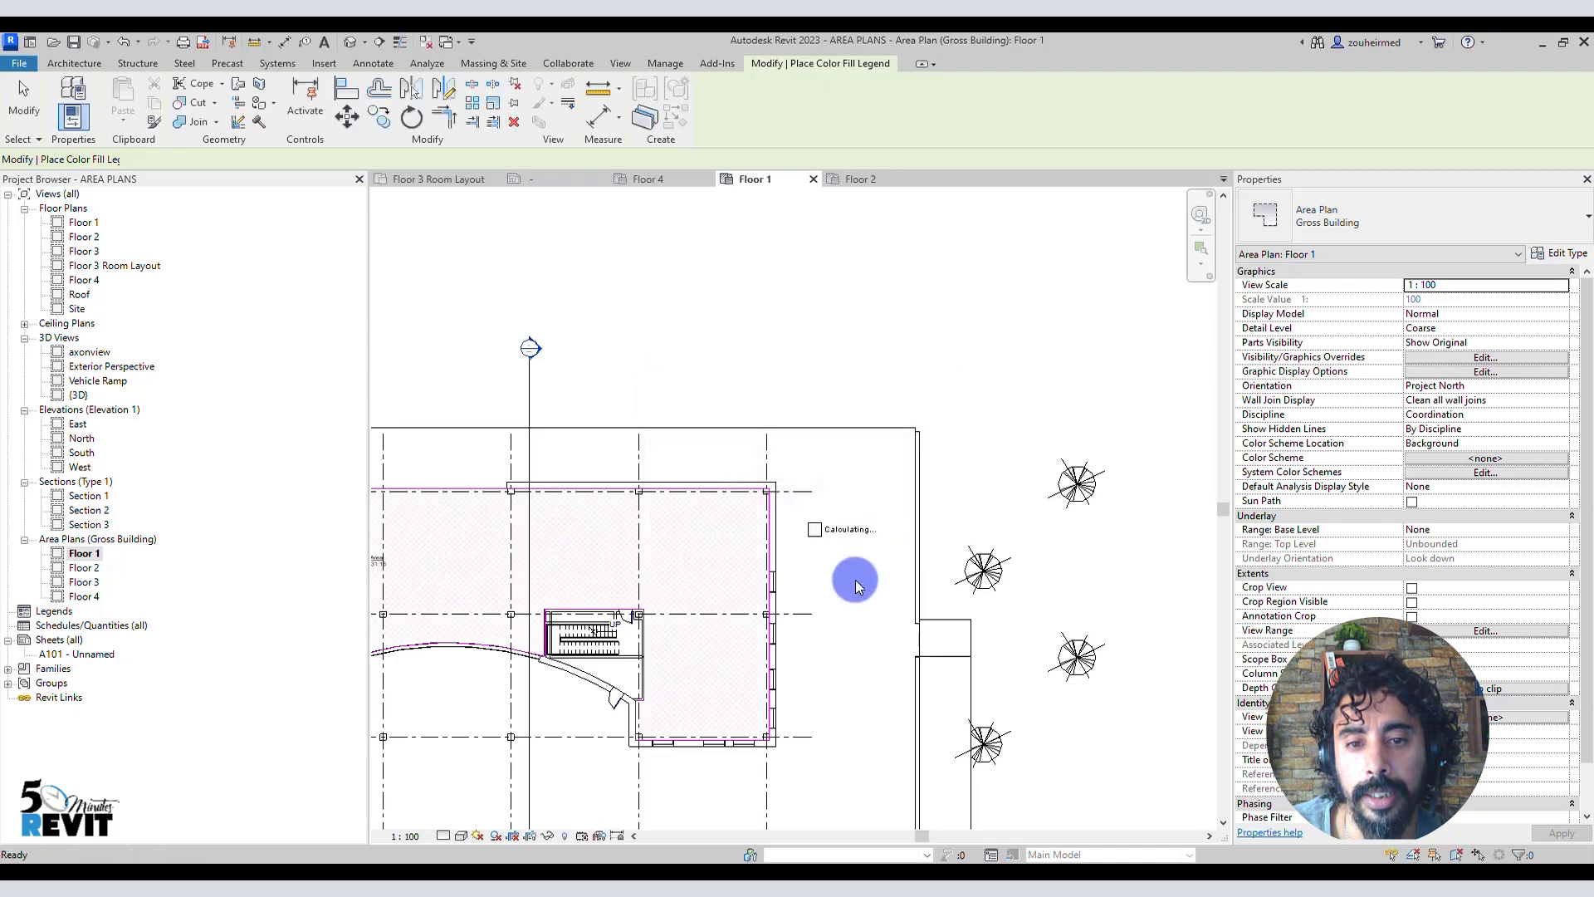
# Step: Review the legend's color scheme definition with category Areas (Gross Building), accept it and deselect the legend
pyautogui.click(721, 106)
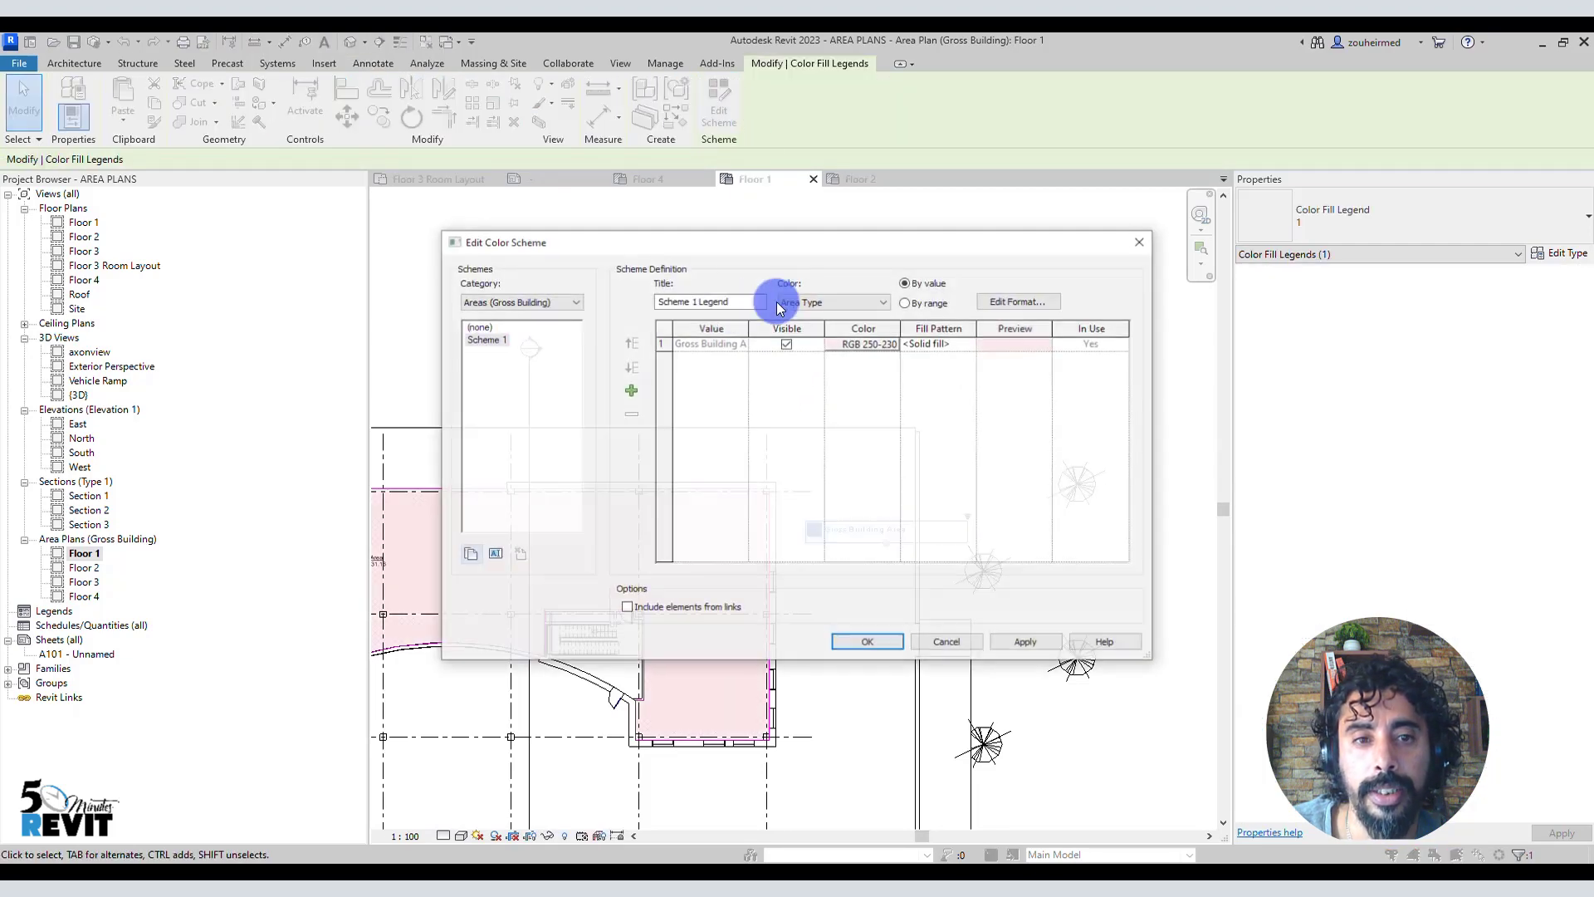
pyautogui.click(515, 292)
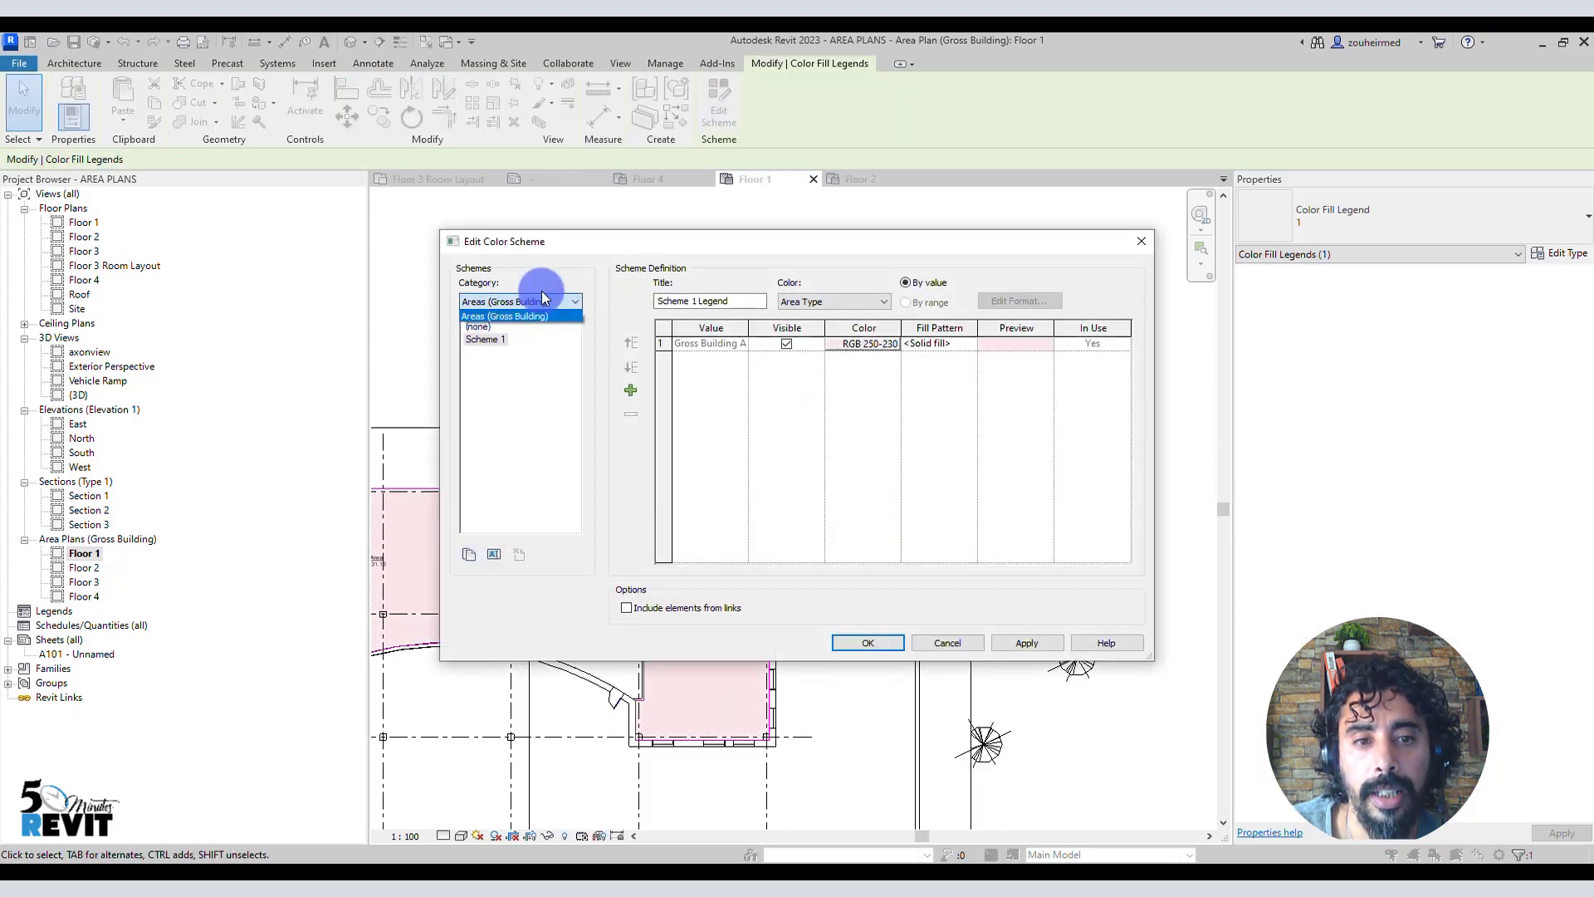
pyautogui.click(525, 315)
pyautogui.click(878, 646)
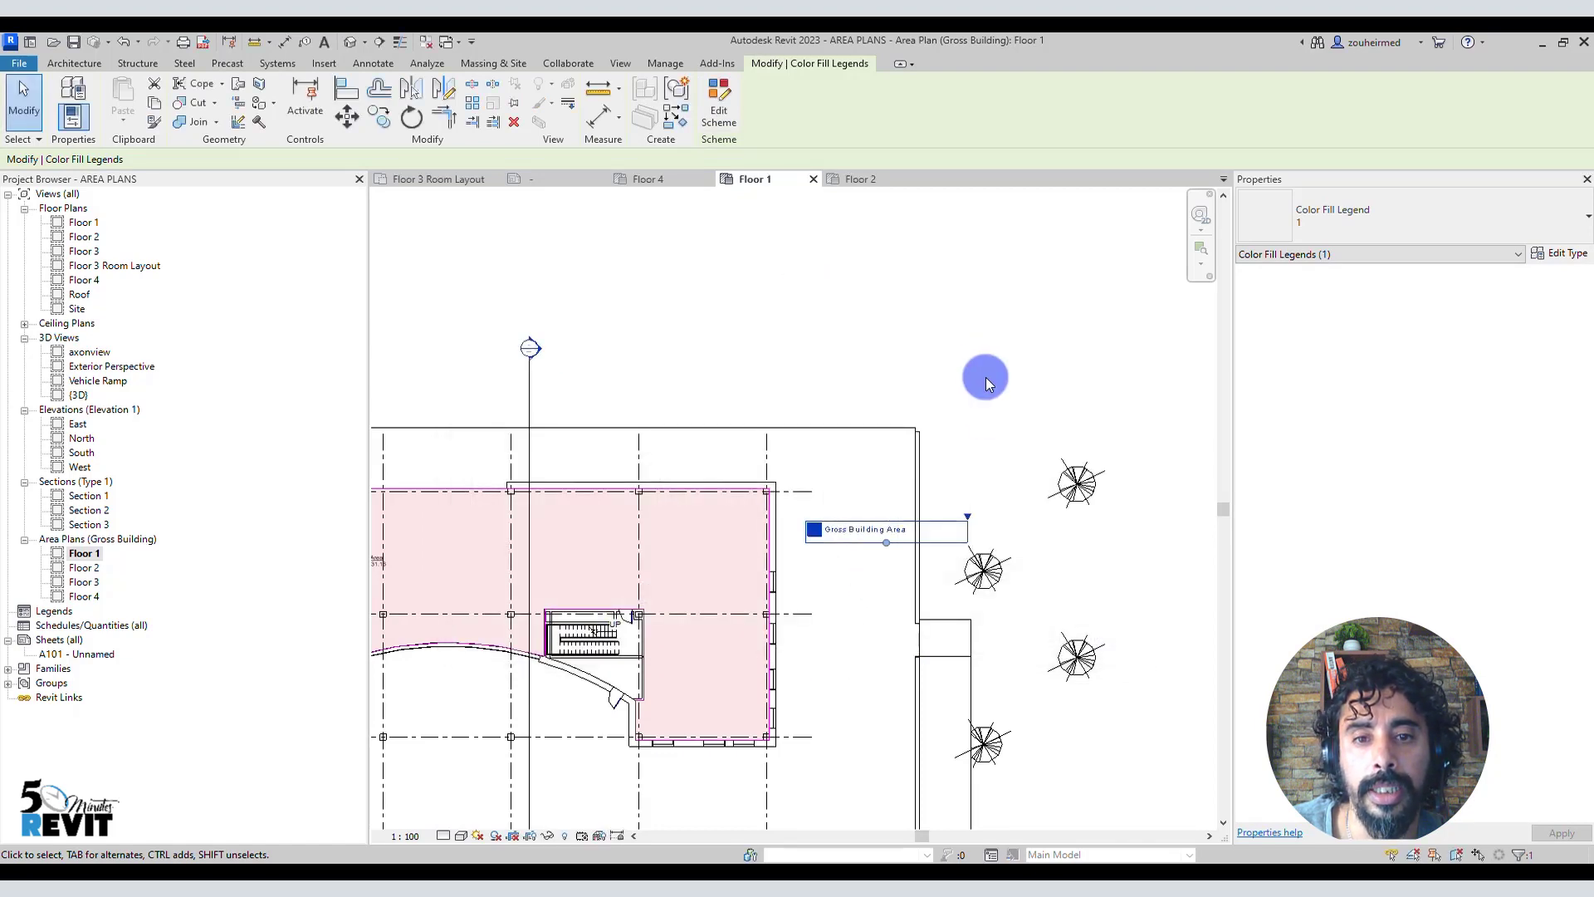
pyautogui.click(987, 378)
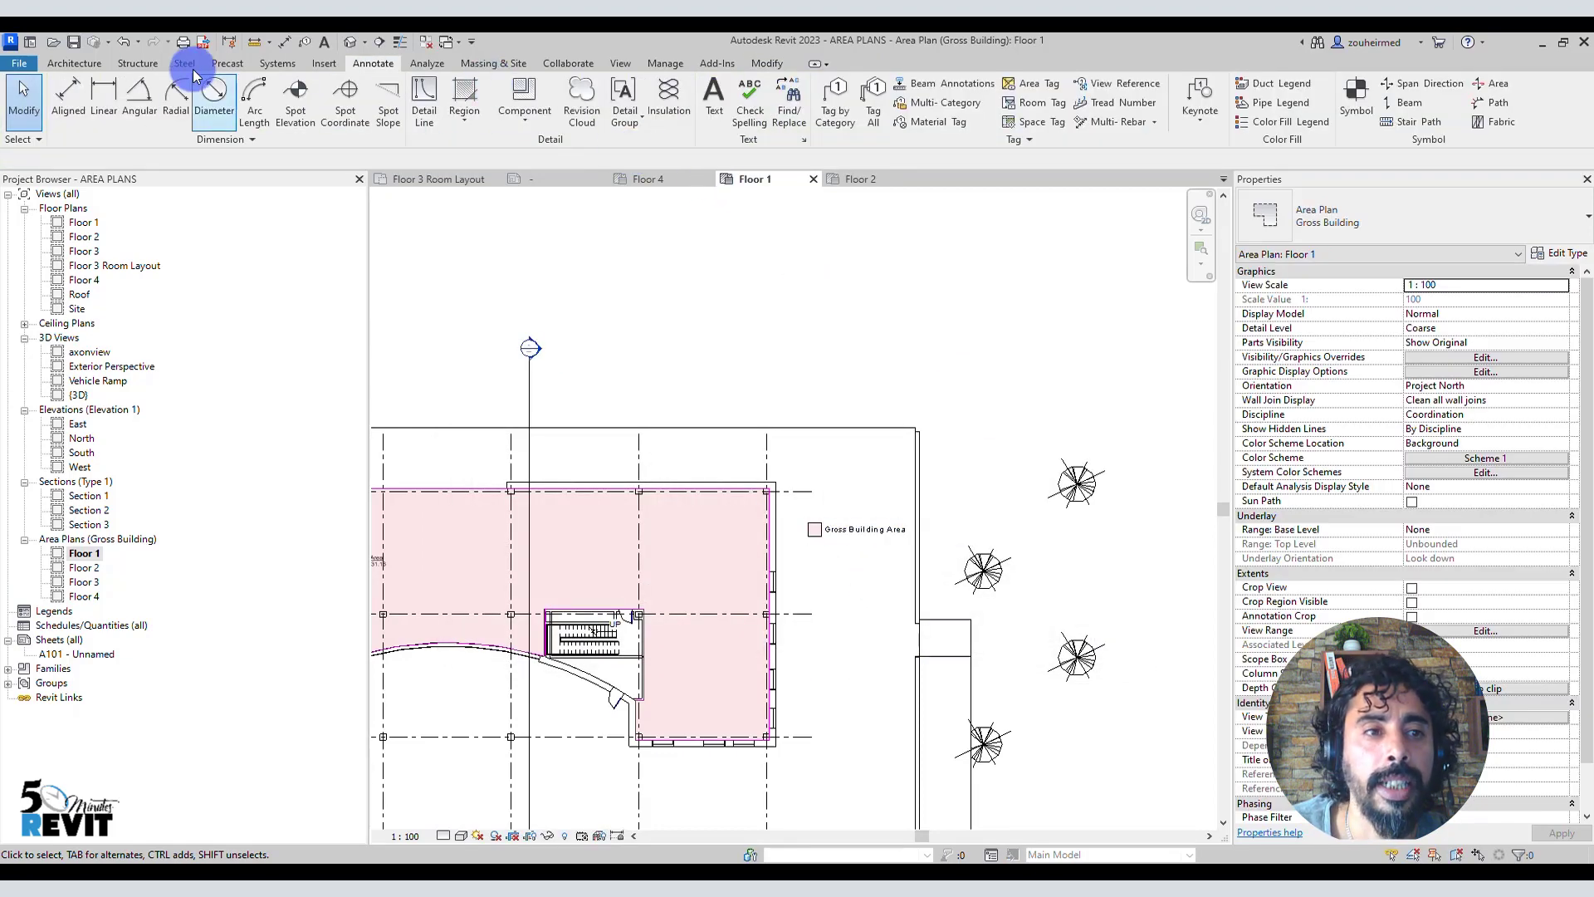
# Step: Review the area schemes in Area and Volume Computations, select the Rentable scheme and close the dialog
pyautogui.click(74, 63)
pyautogui.click(897, 139)
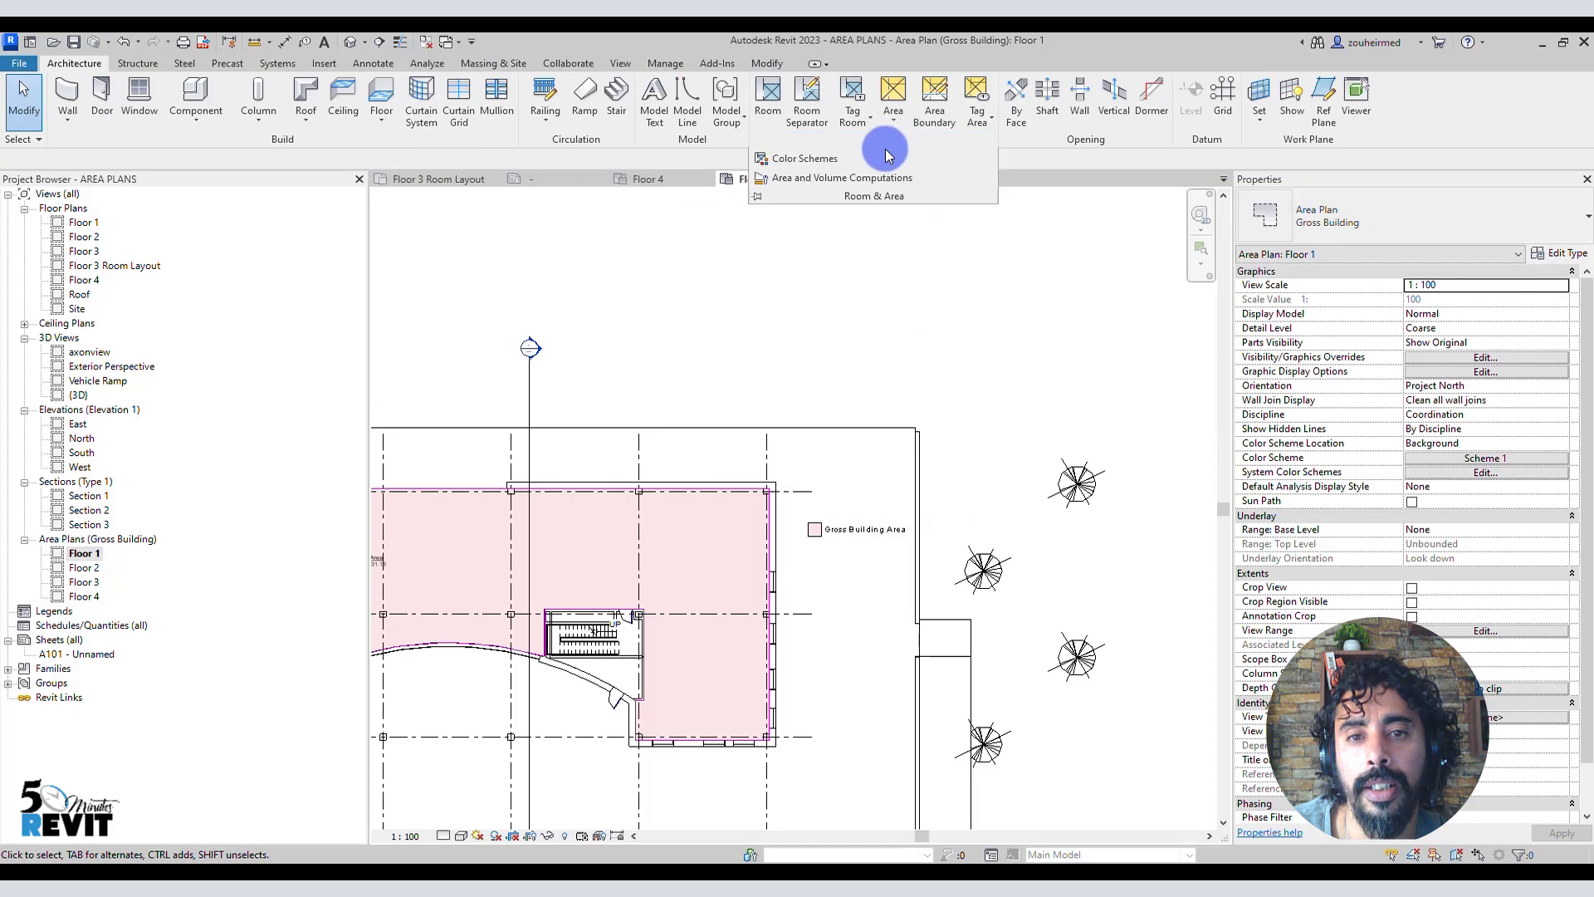
pyautogui.click(856, 177)
pyautogui.click(612, 162)
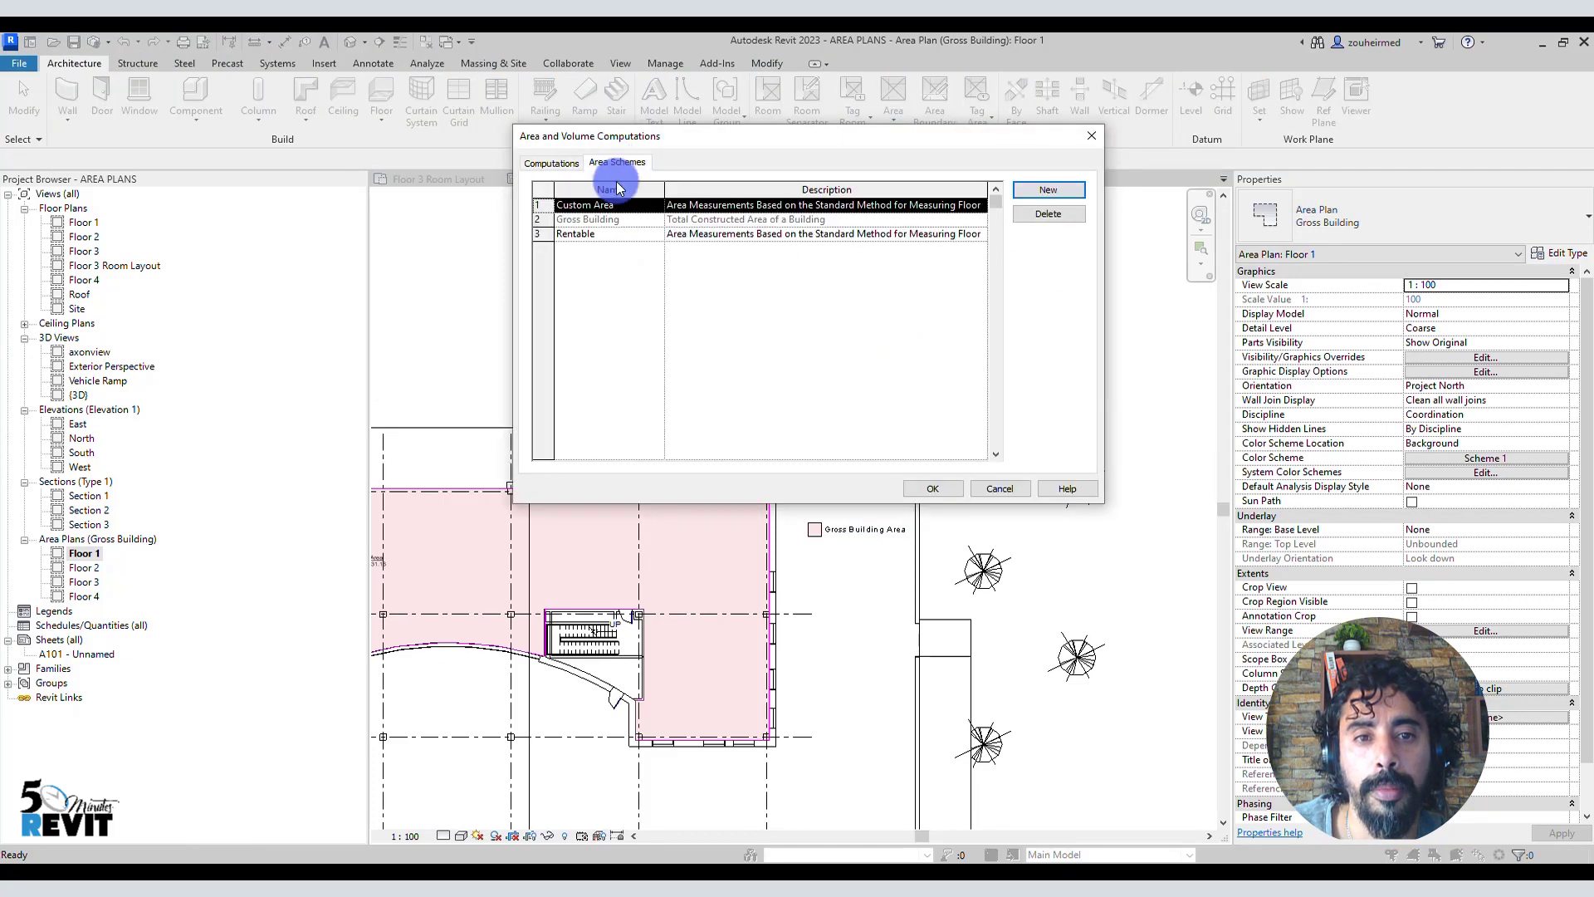
pyautogui.click(592, 233)
pyautogui.click(544, 232)
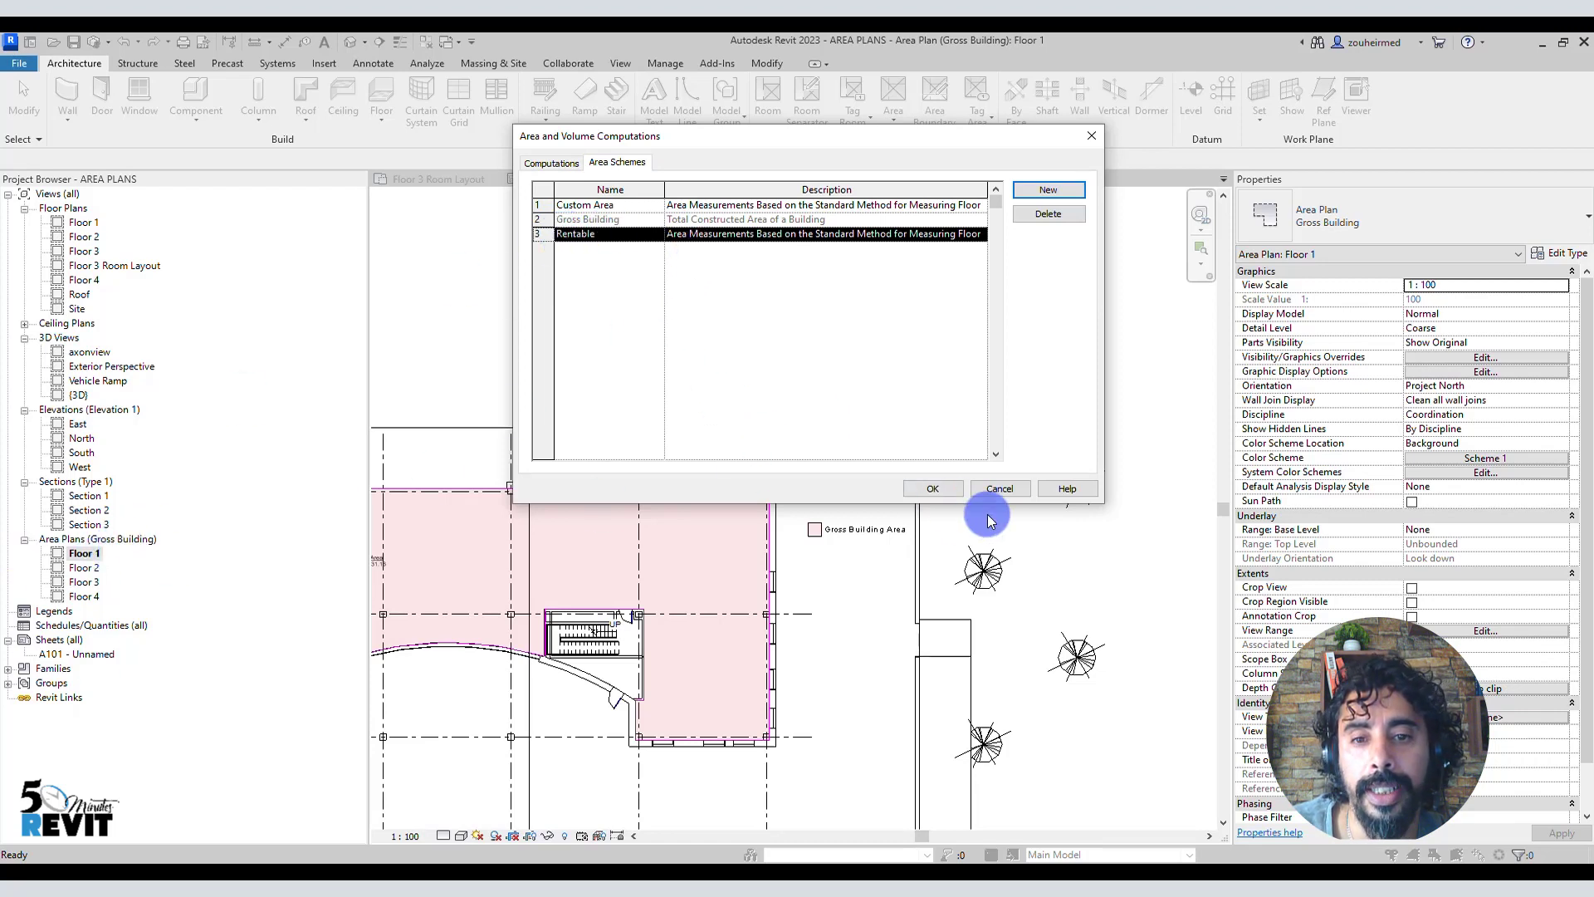
pyautogui.click(953, 493)
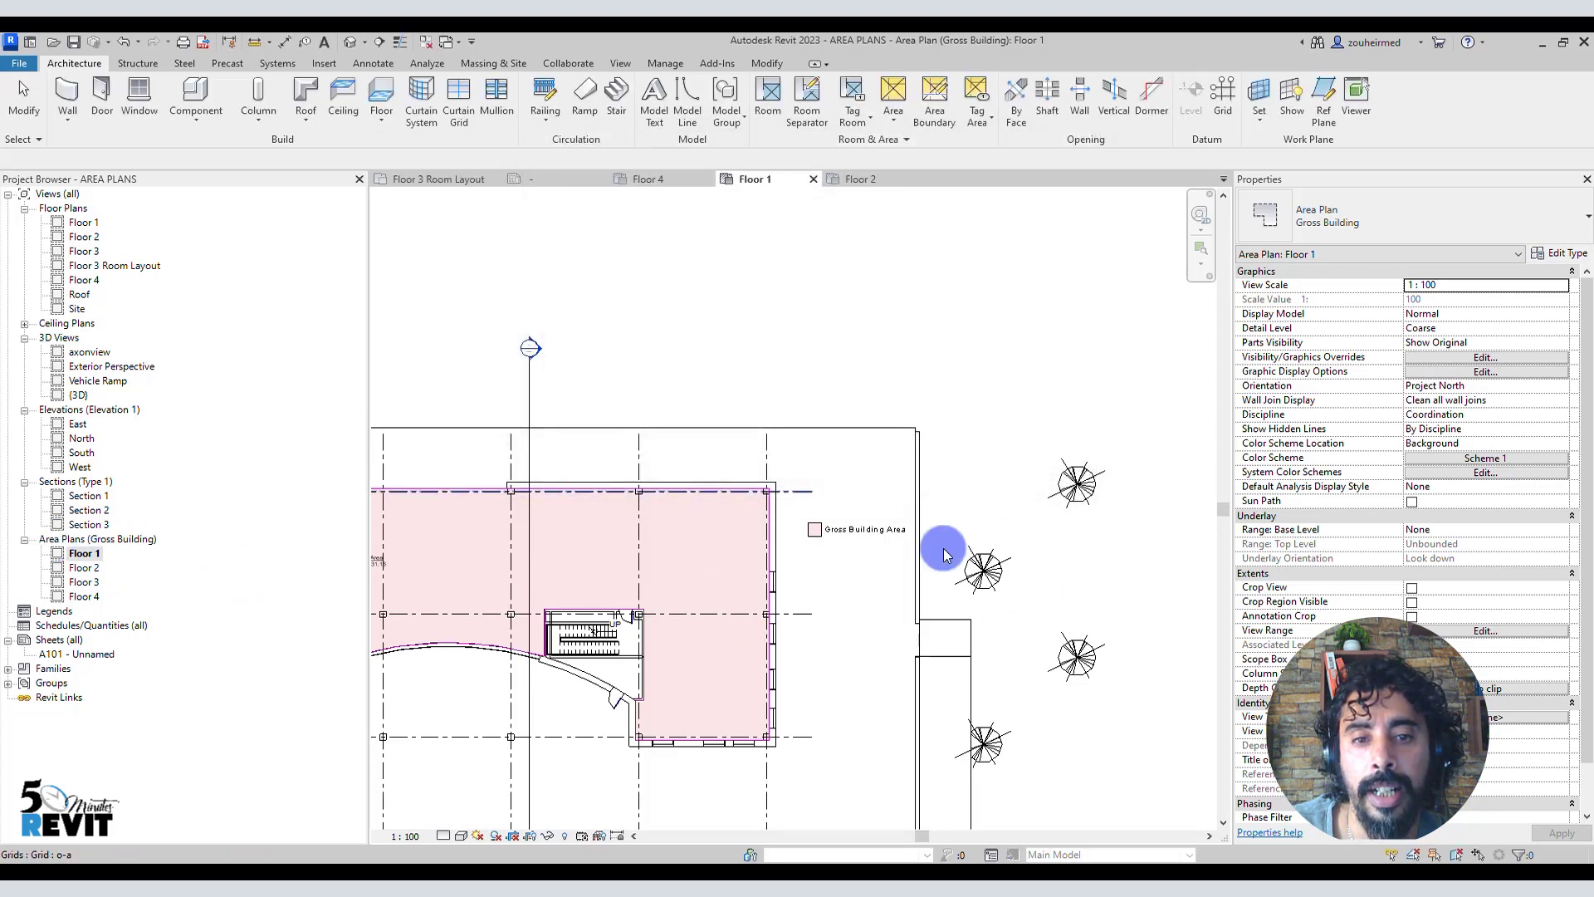
# Step: Create Custom Area plans for Floors 1 to 4 and answer the boundary prompts
pyautogui.scroll(-1, 714, 410)
pyautogui.moveTo(714, 410); pyautogui.dragTo(690, 473, button='middle')
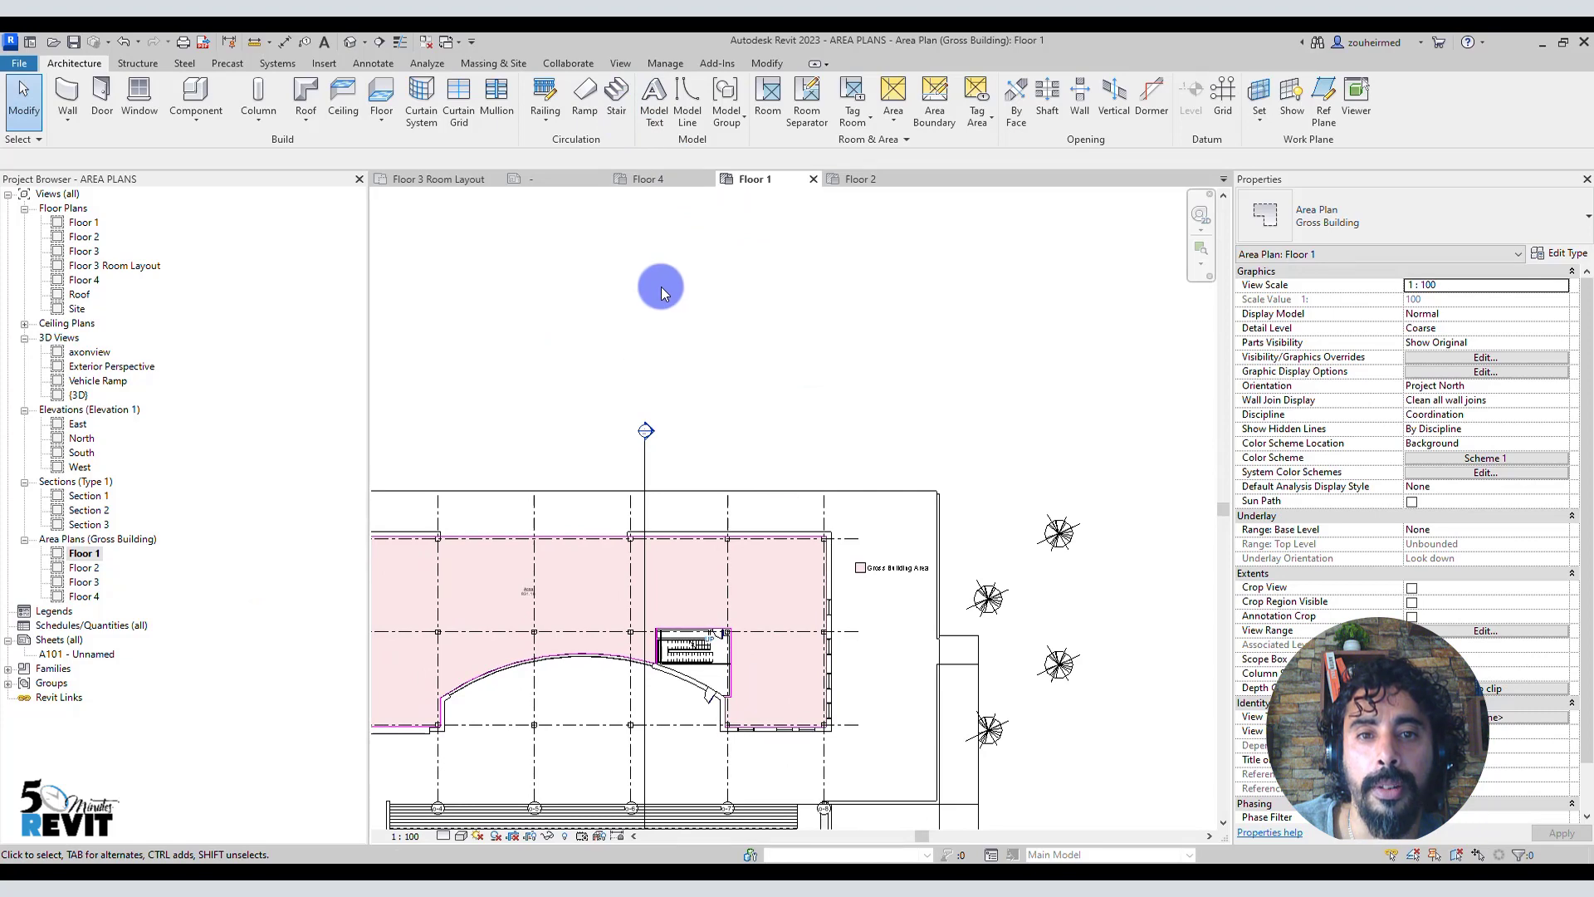
pyautogui.click(621, 63)
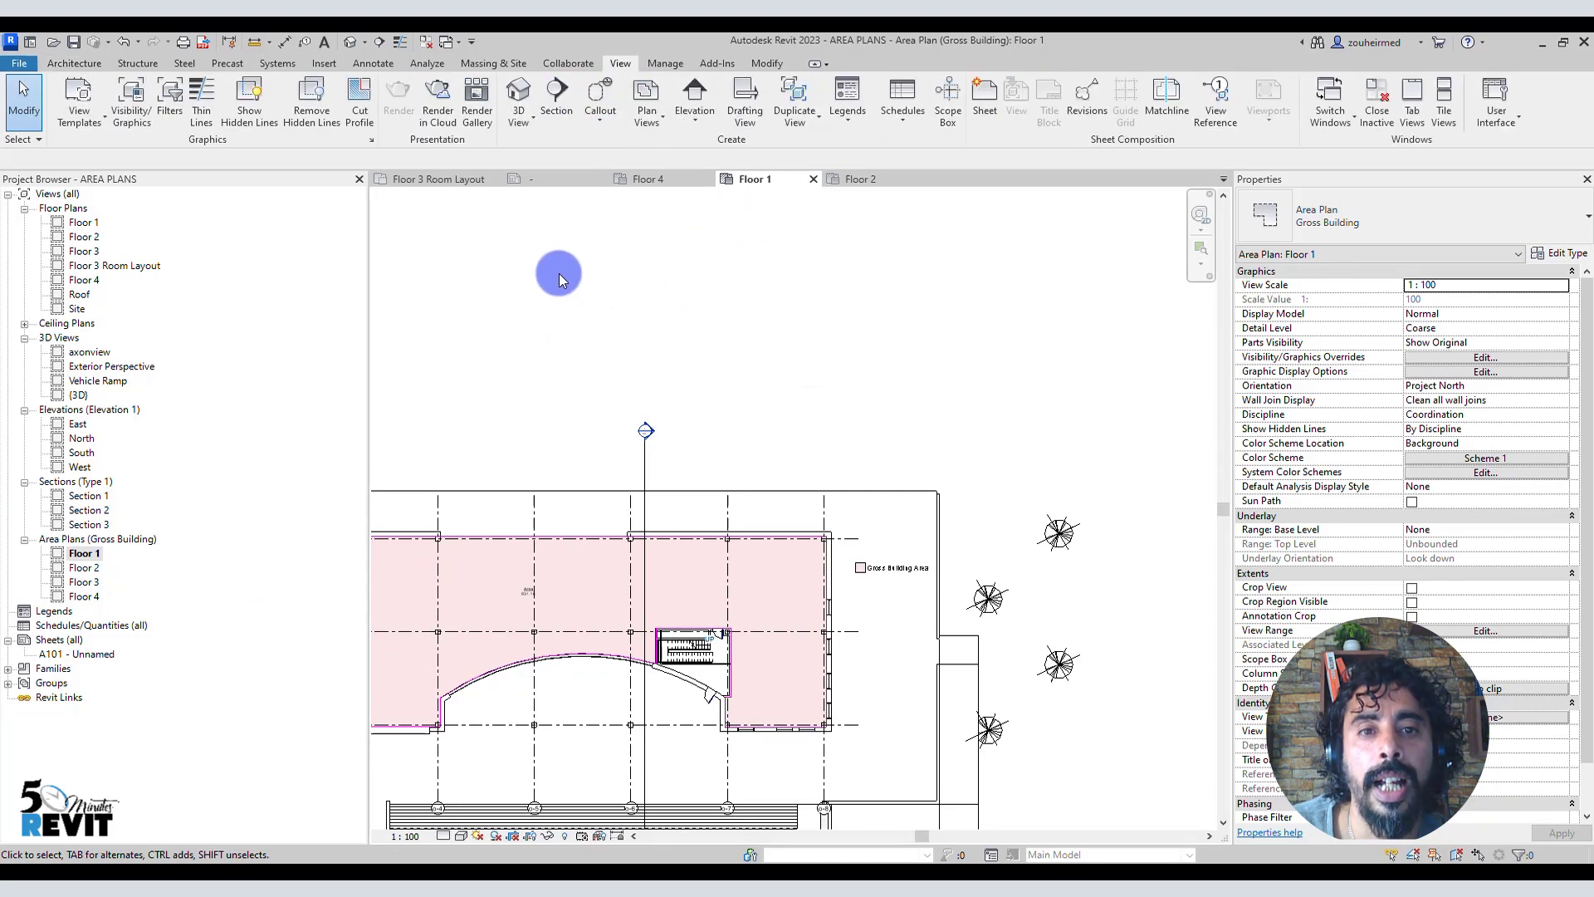
pyautogui.click(647, 99)
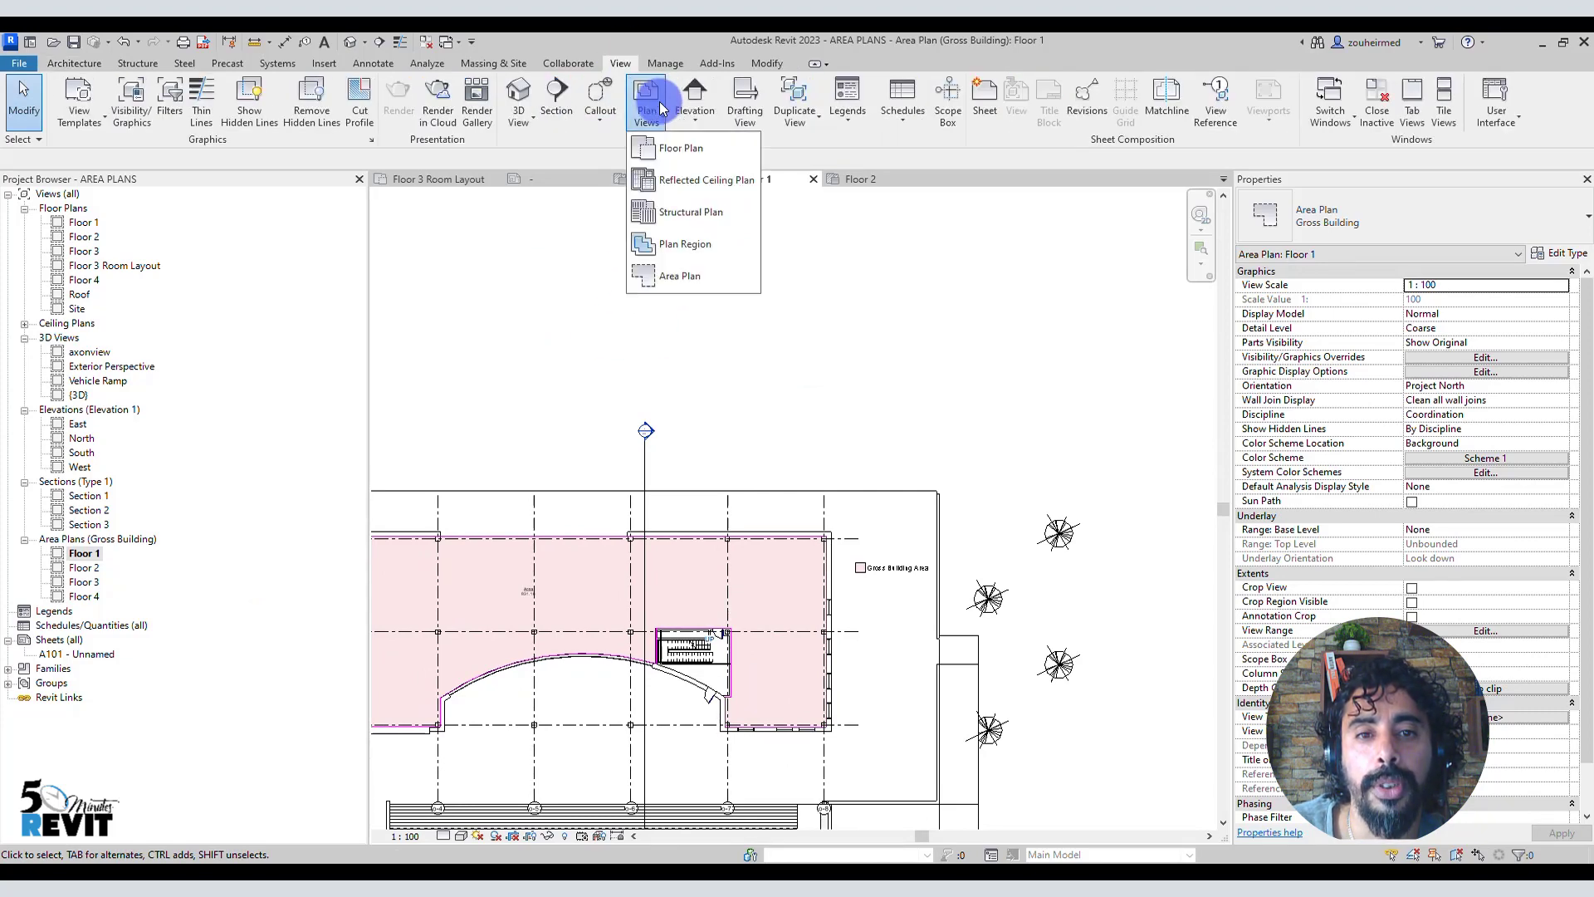
pyautogui.click(662, 280)
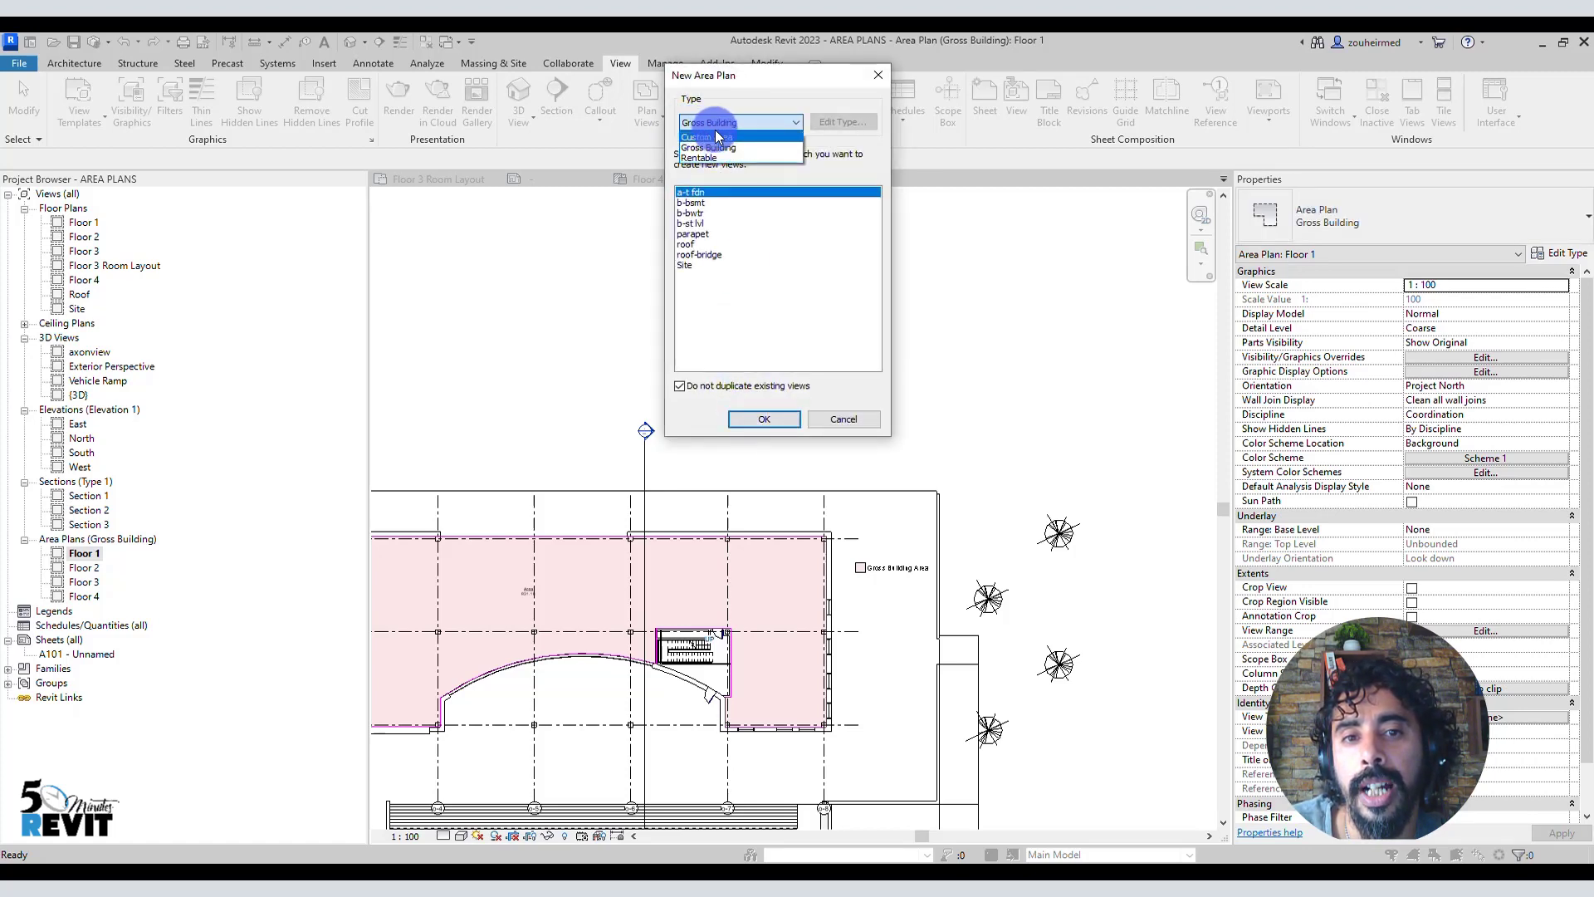
pyautogui.click(713, 135)
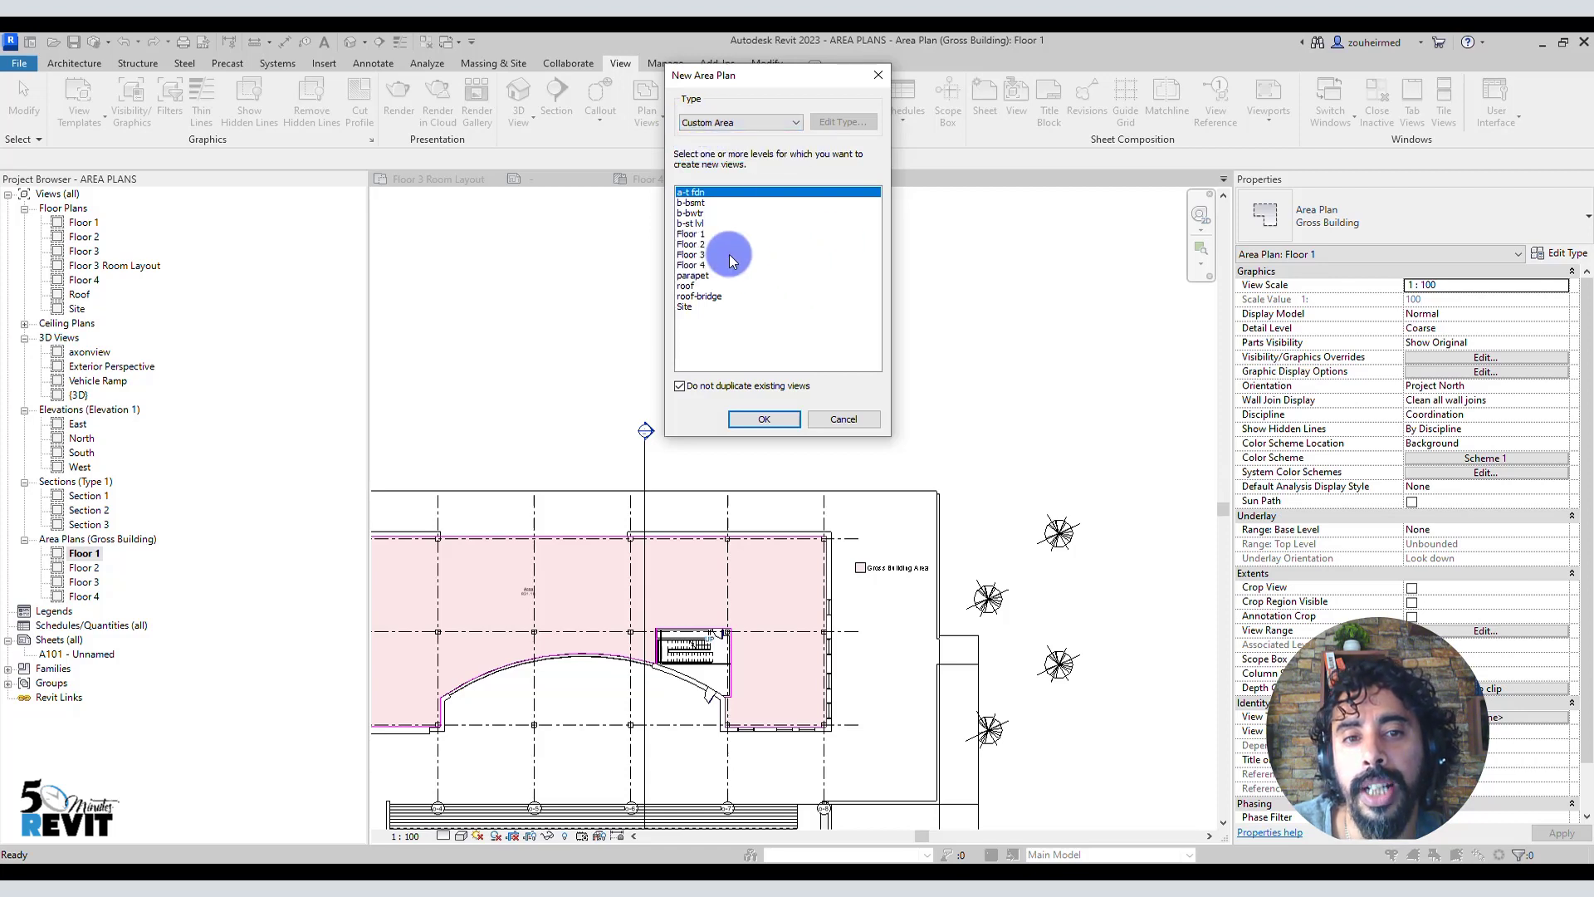
pyautogui.click(690, 233)
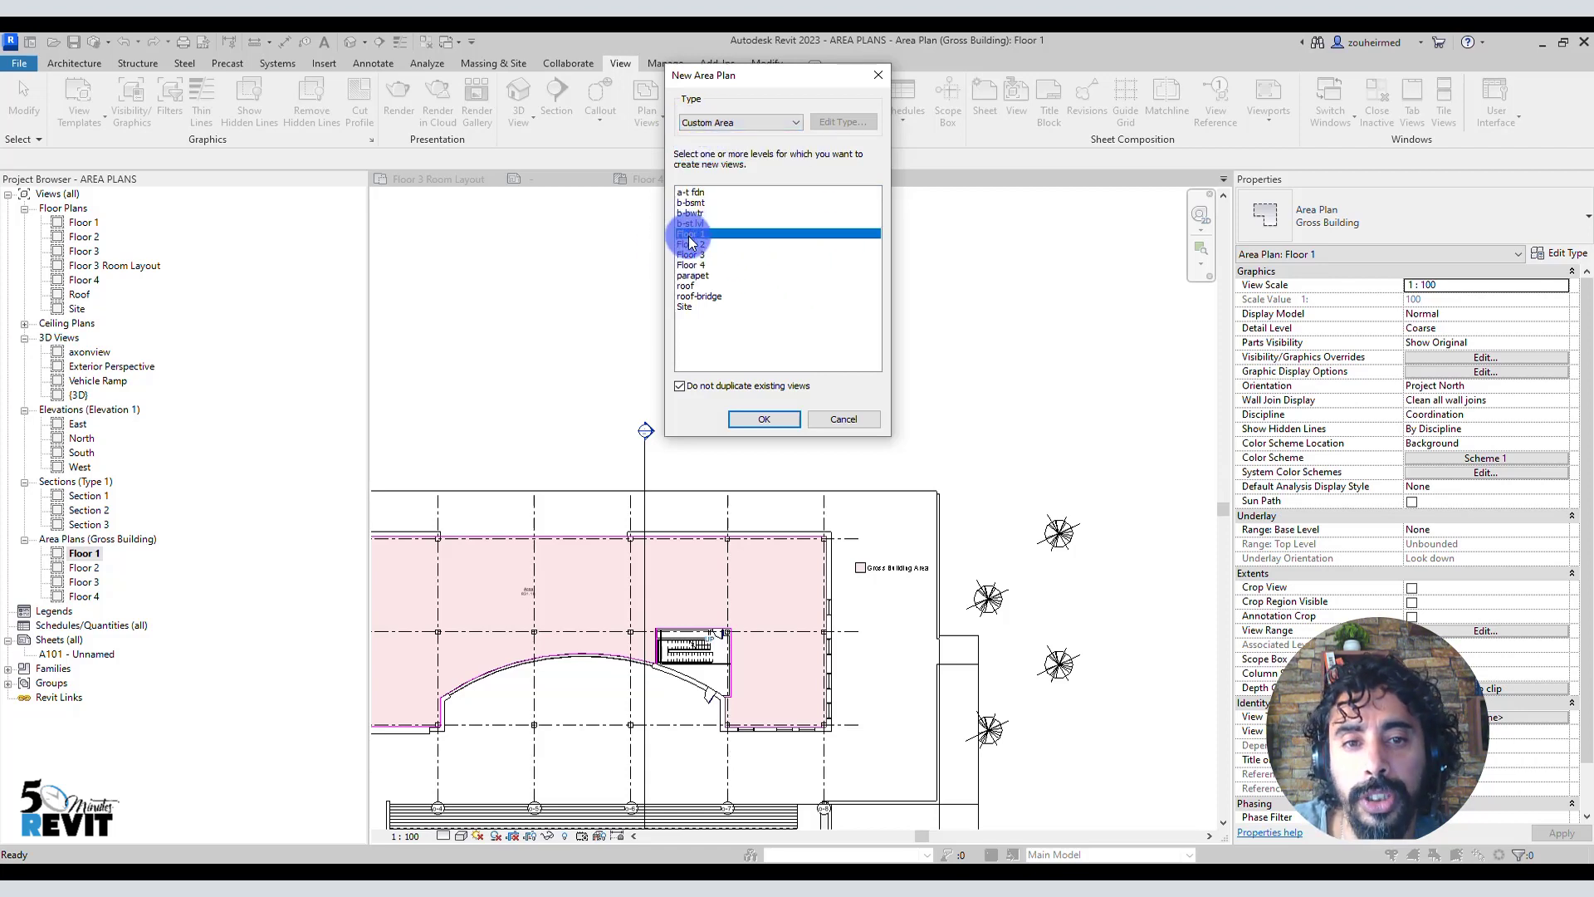
pyautogui.click(756, 419)
pyautogui.click(833, 464)
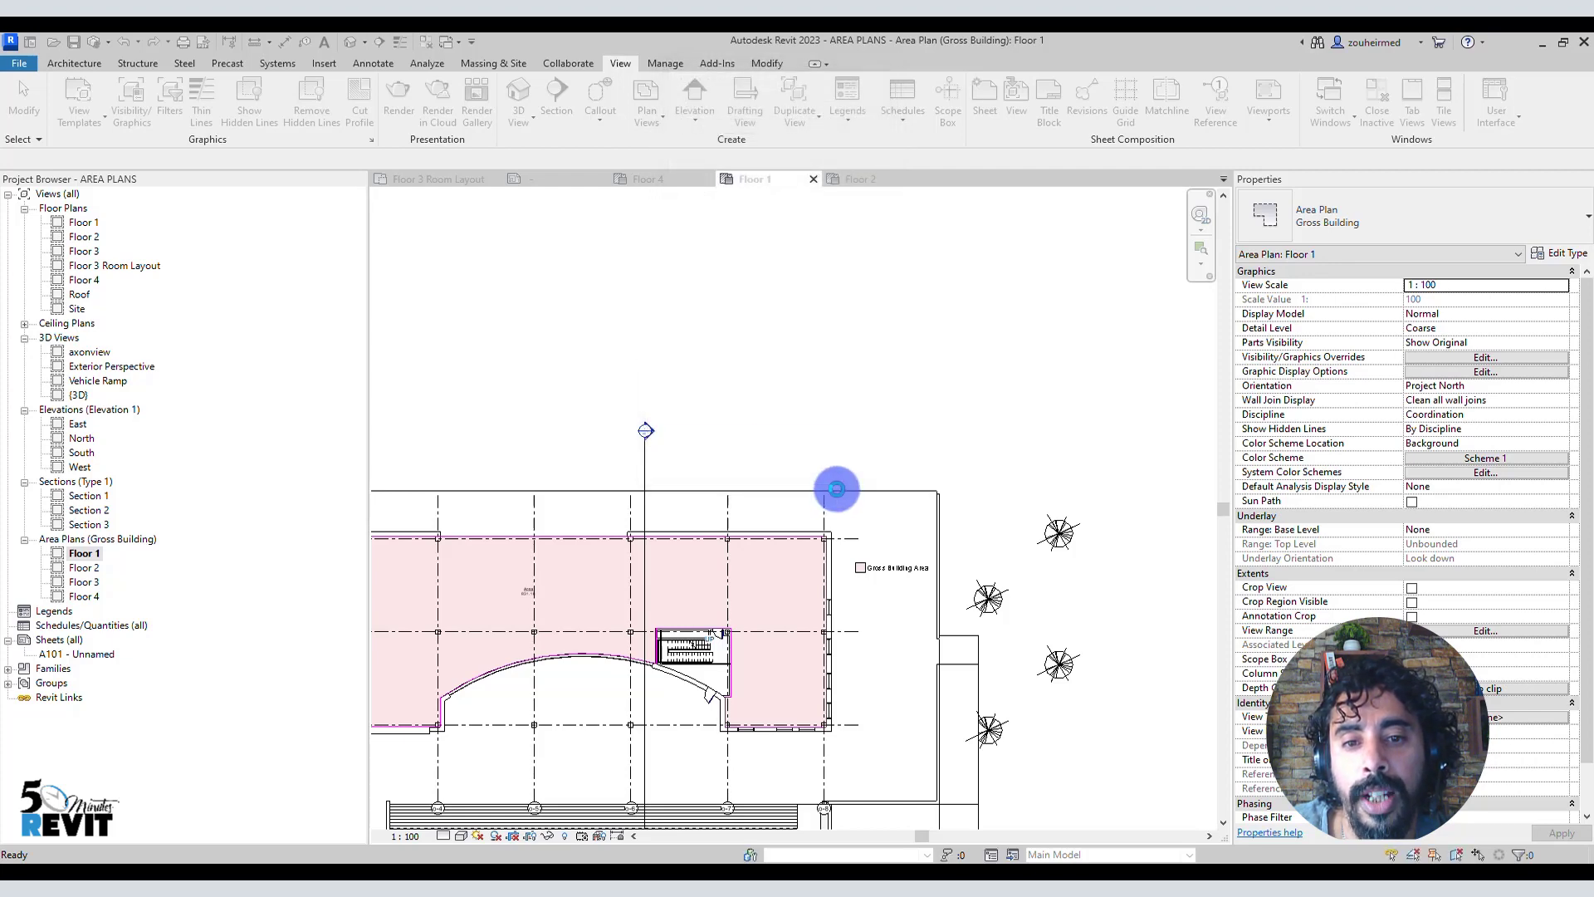
pyautogui.click(834, 467)
pyautogui.click(835, 470)
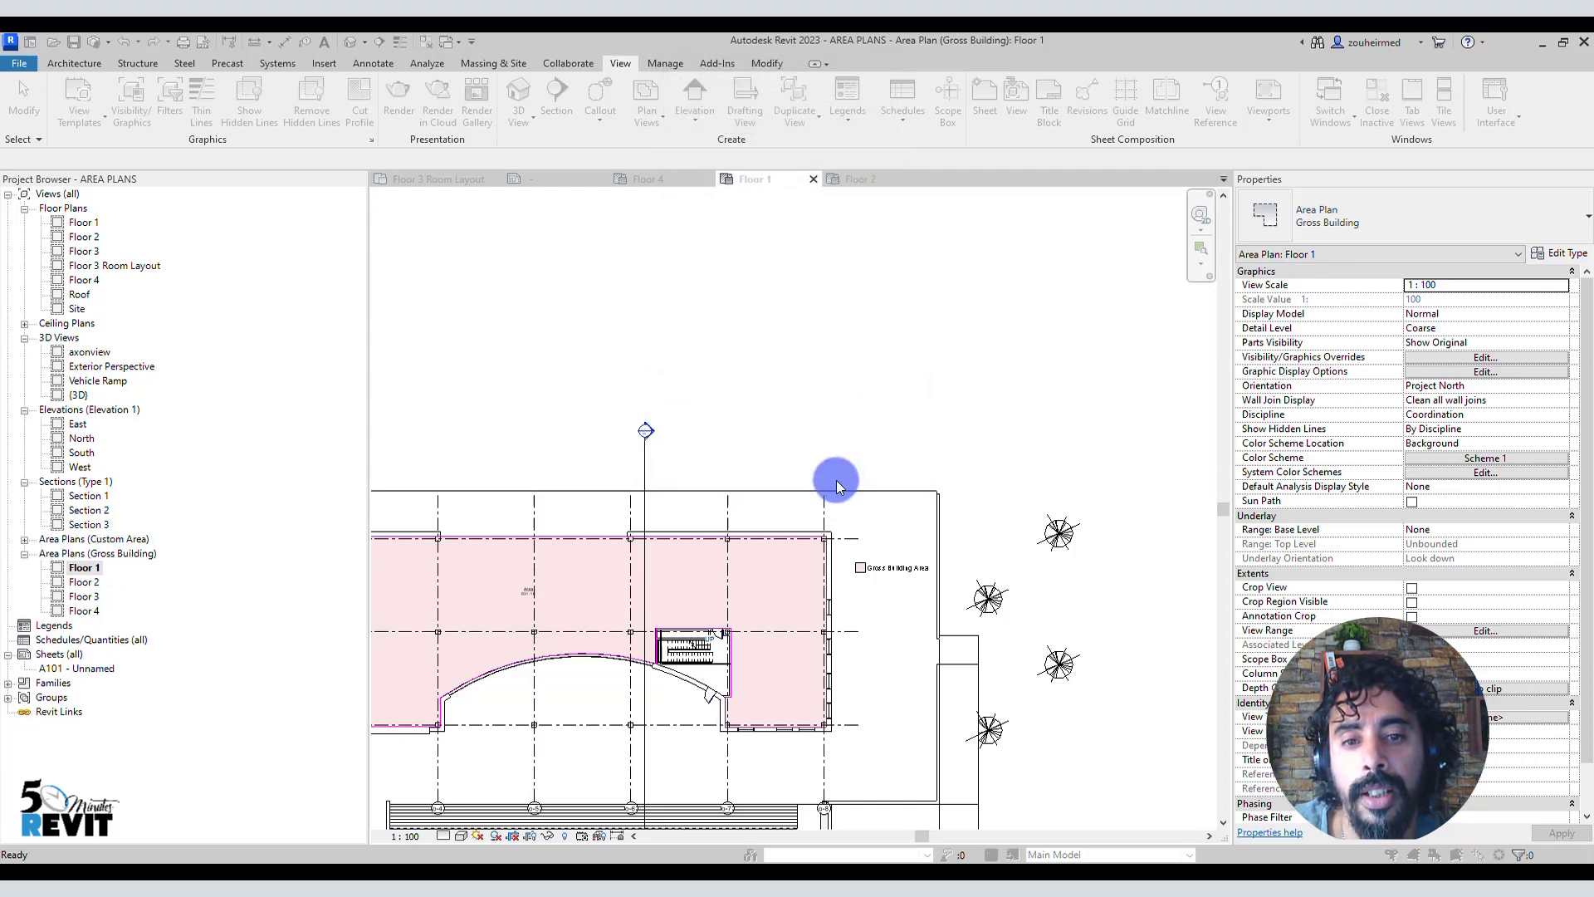
pyautogui.click(835, 471)
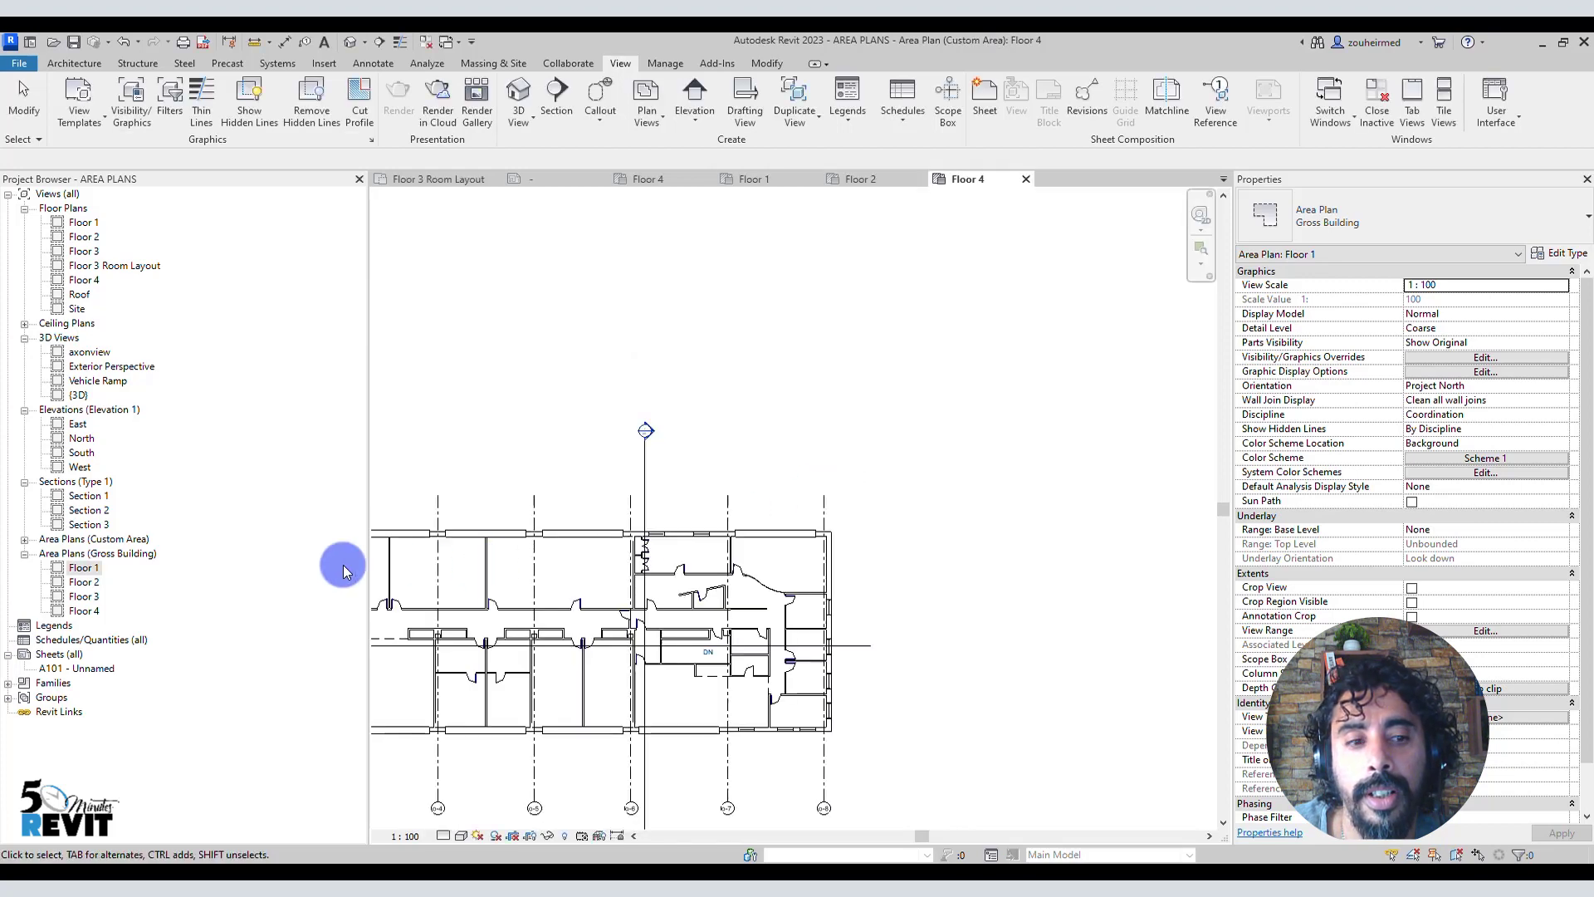
# Step: Open the Custom Area plan of Floor 3 and bring the whole office wing into view
pyautogui.click(25, 540)
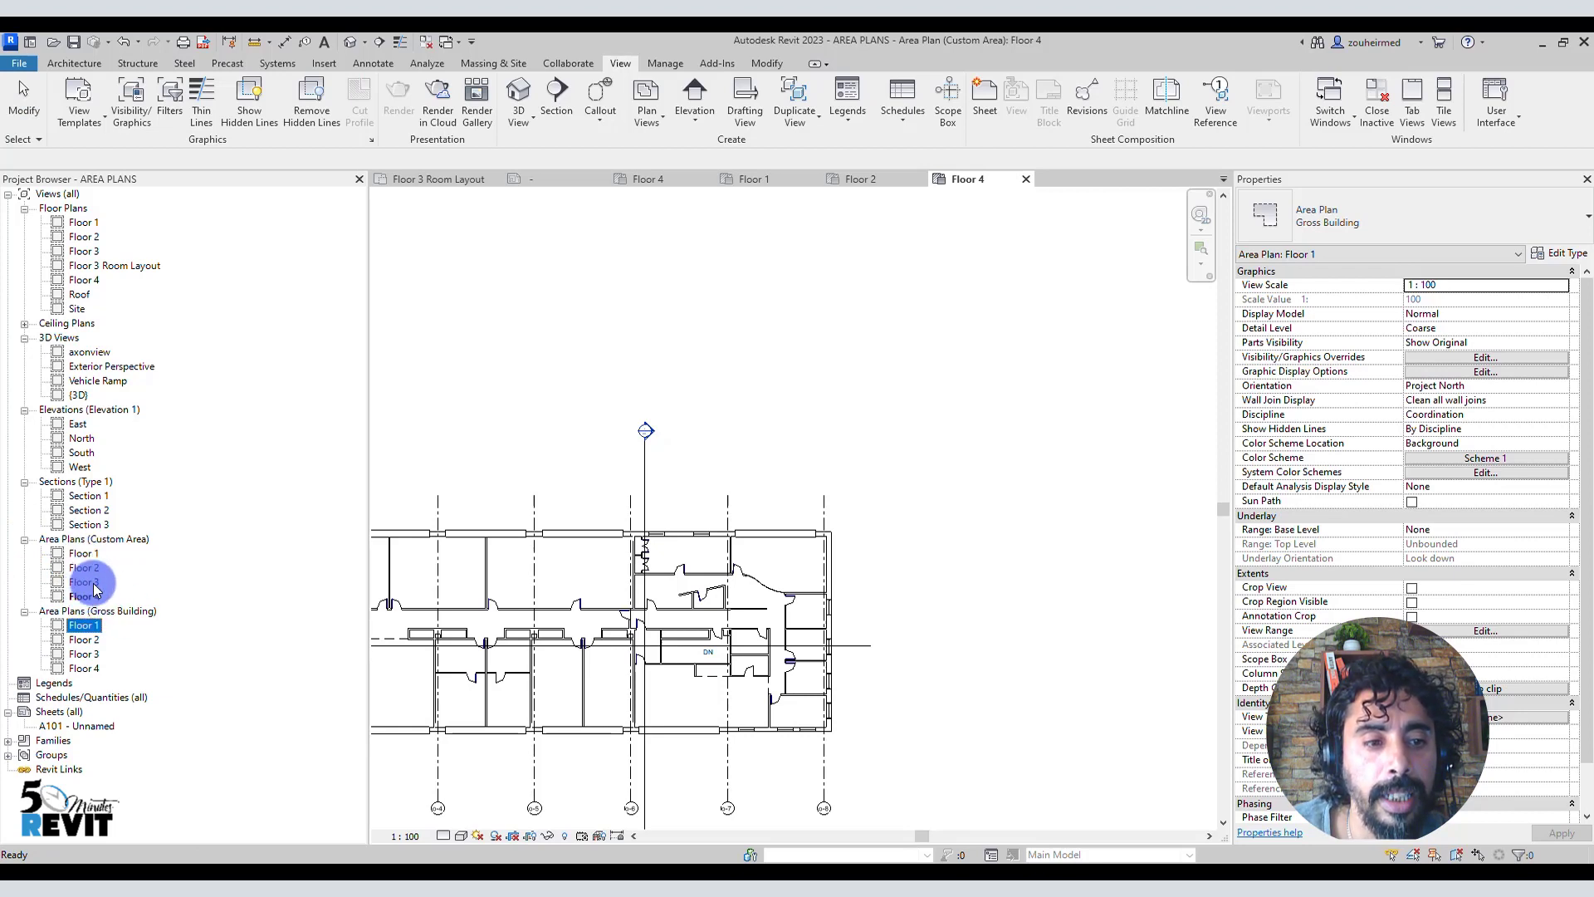
pyautogui.doubleClick(84, 583)
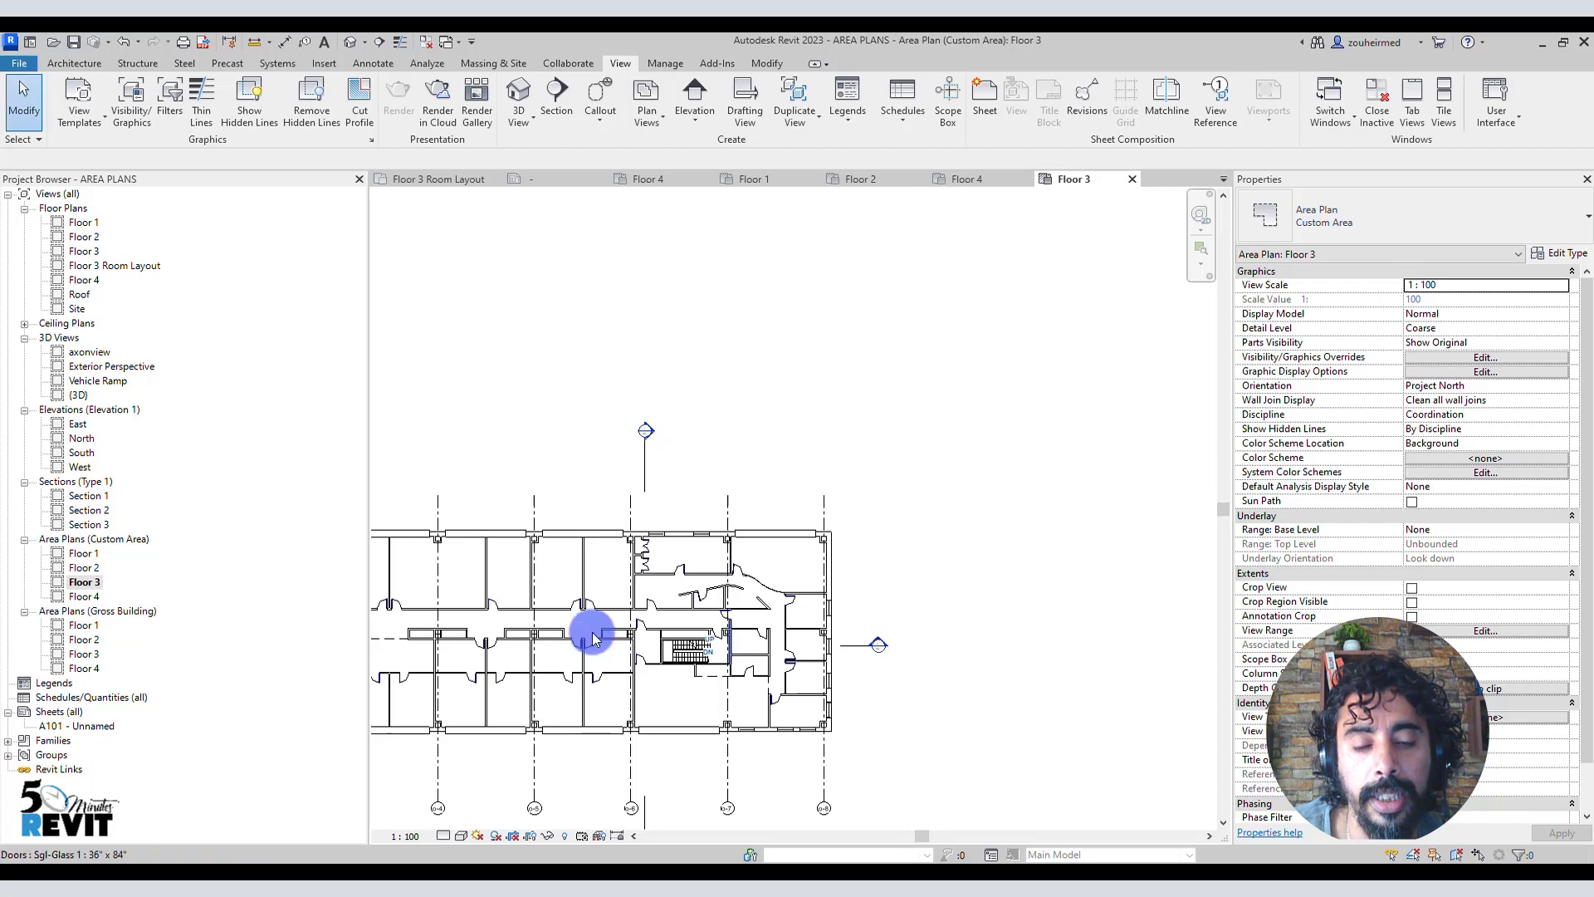
pyautogui.moveTo(856, 524); pyautogui.dragTo(1141, 391, button='middle')
pyautogui.moveTo(917, 528); pyautogui.dragTo(856, 489, button='middle')
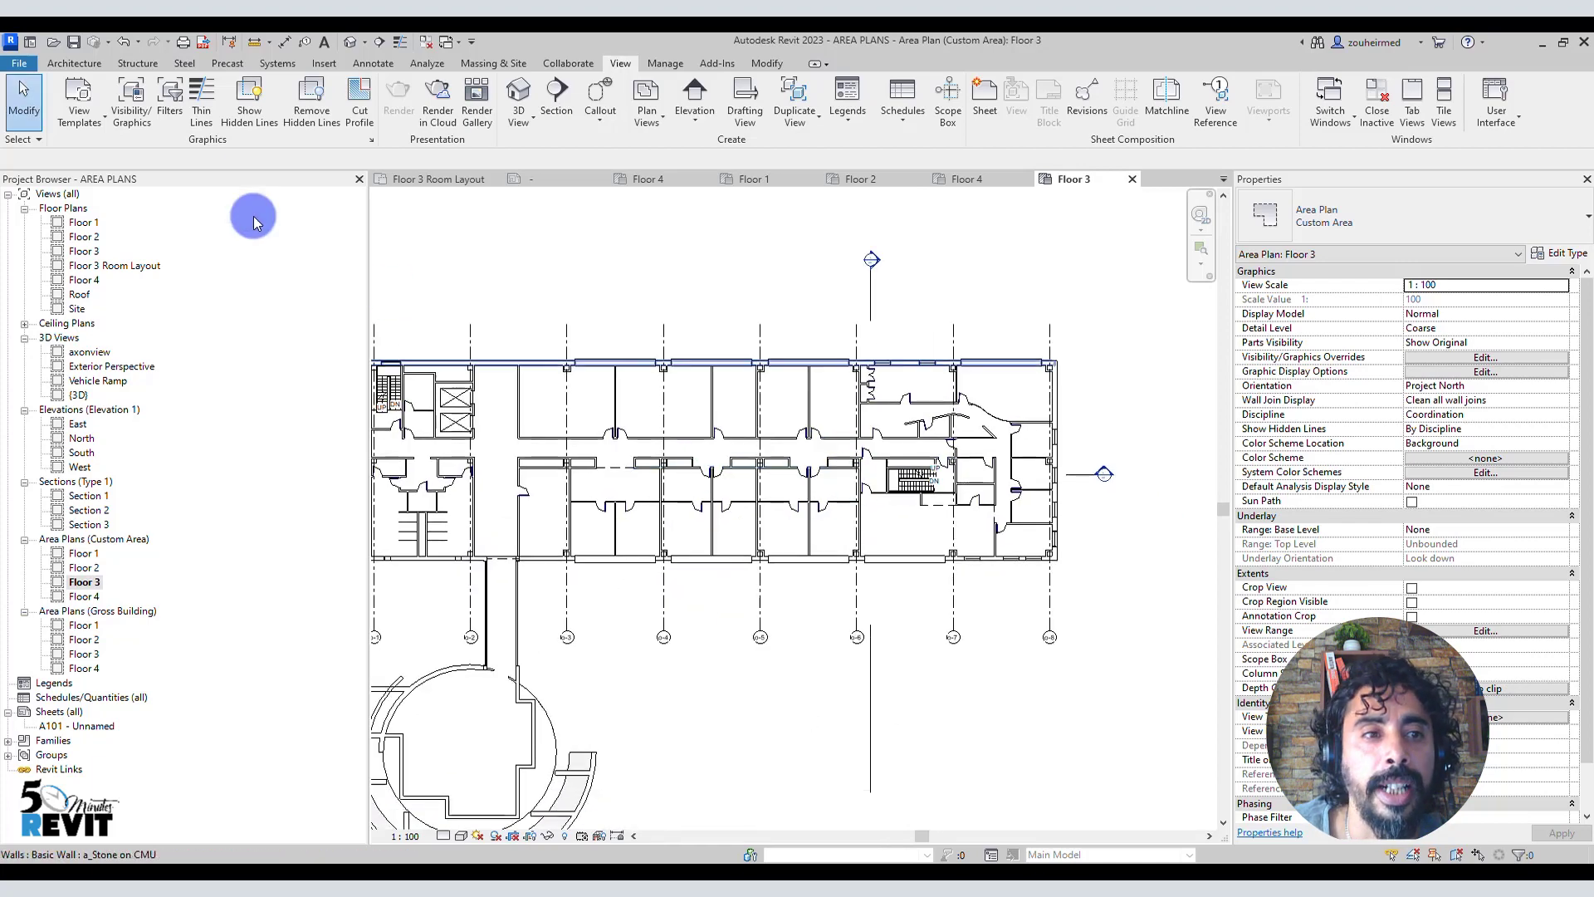
# Step: Draw a rectangular area boundary around the upper row of rooms, from the corridor wall corner near grid 3 to the building's upper-right inner corner
pyautogui.click(74, 62)
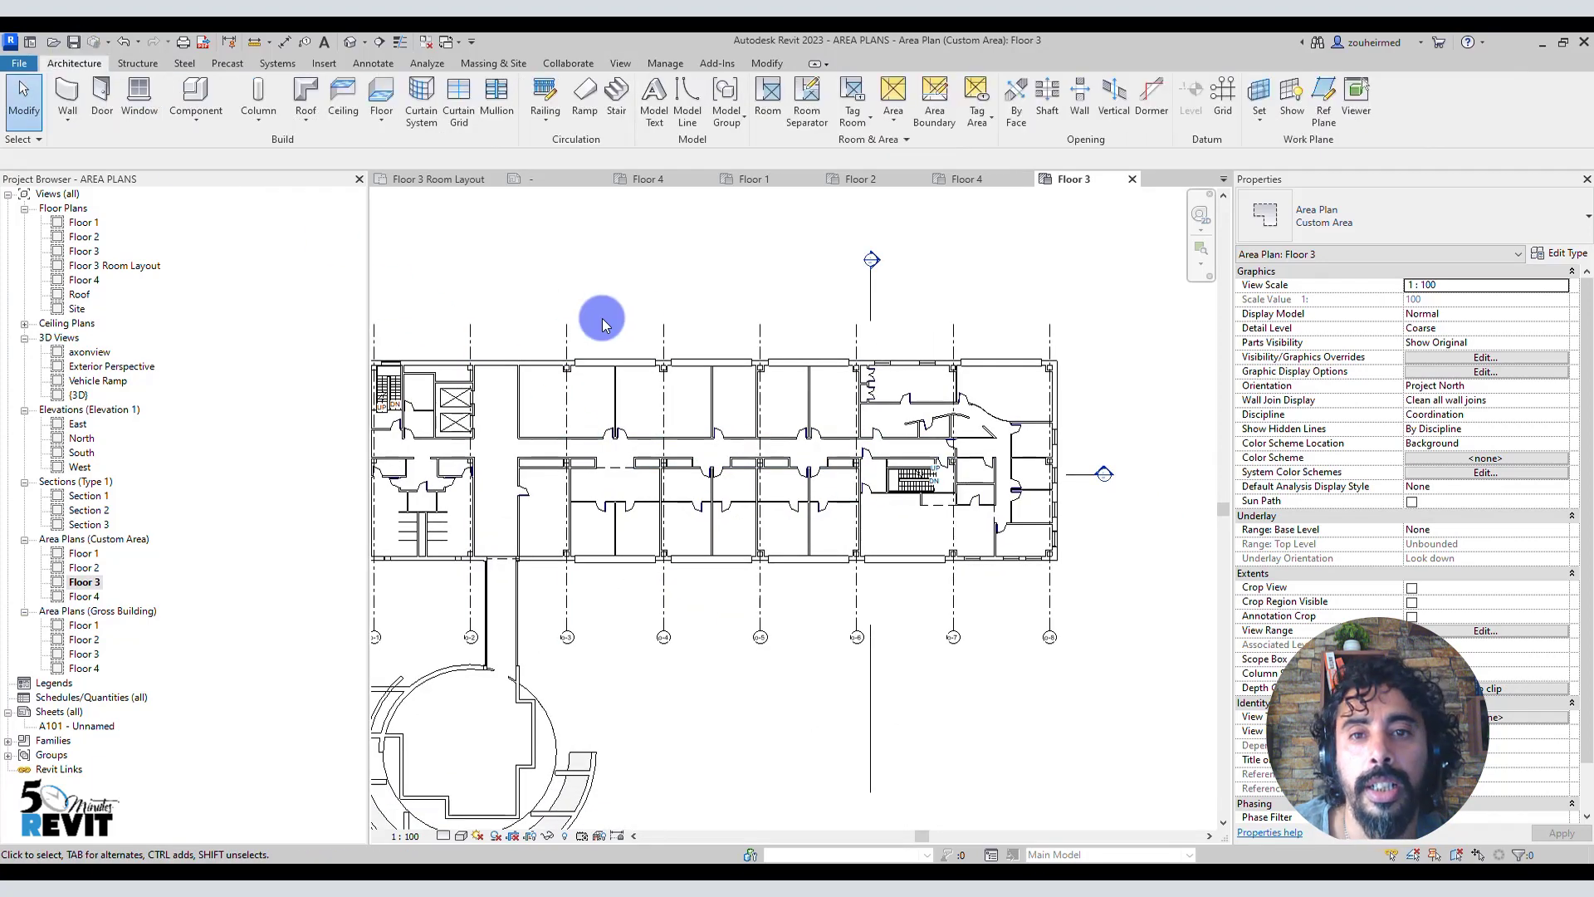
pyautogui.click(933, 95)
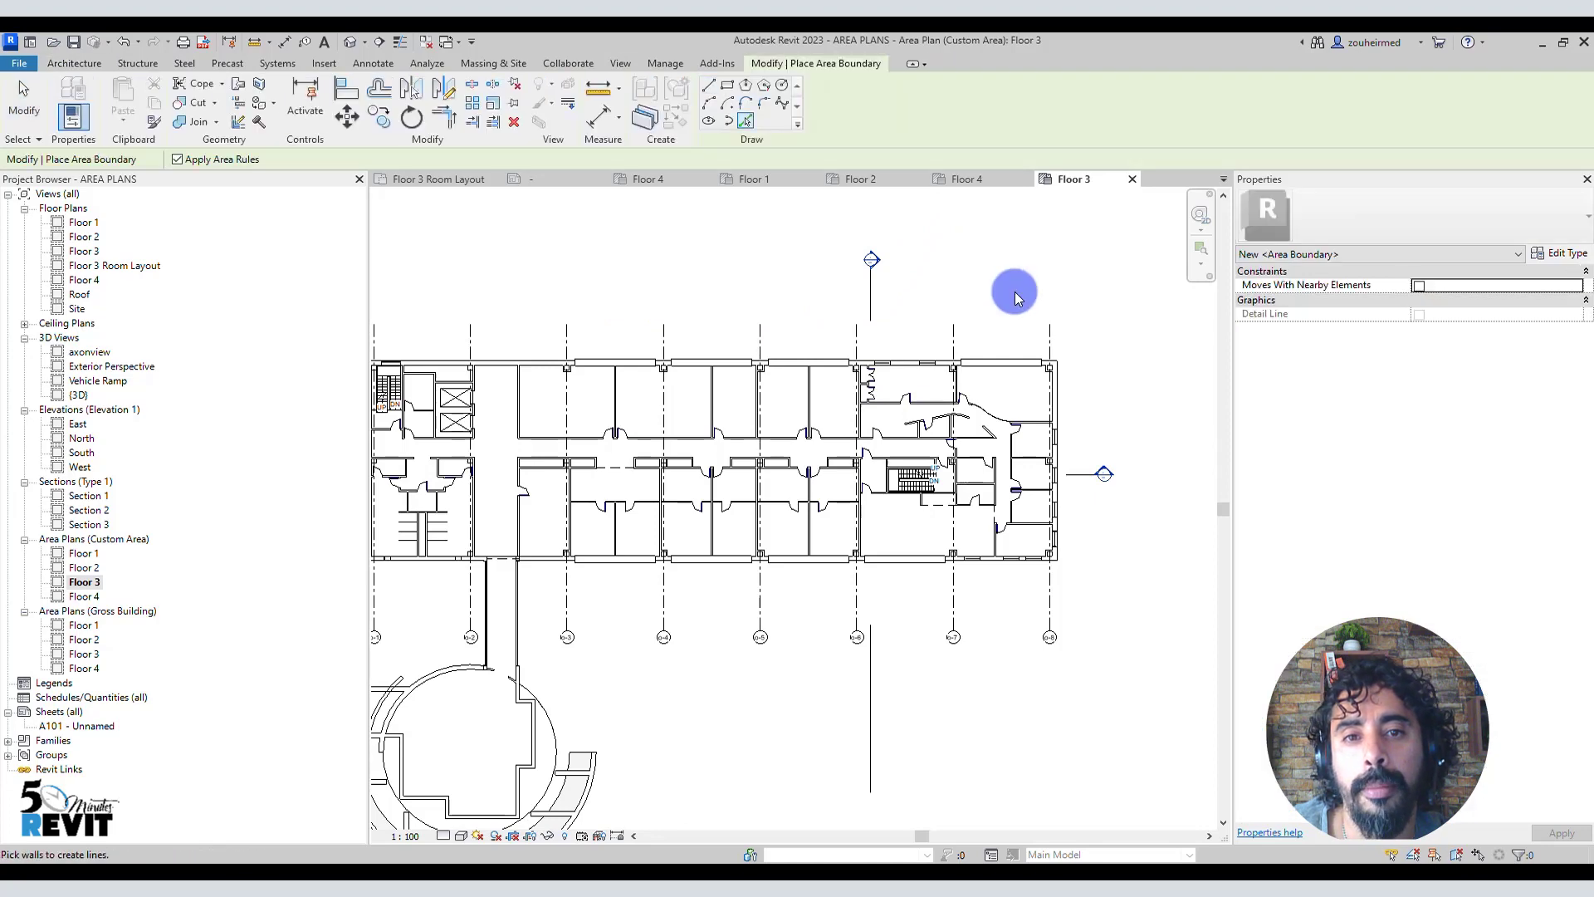
pyautogui.click(729, 83)
pyautogui.scroll(6, 669, 441)
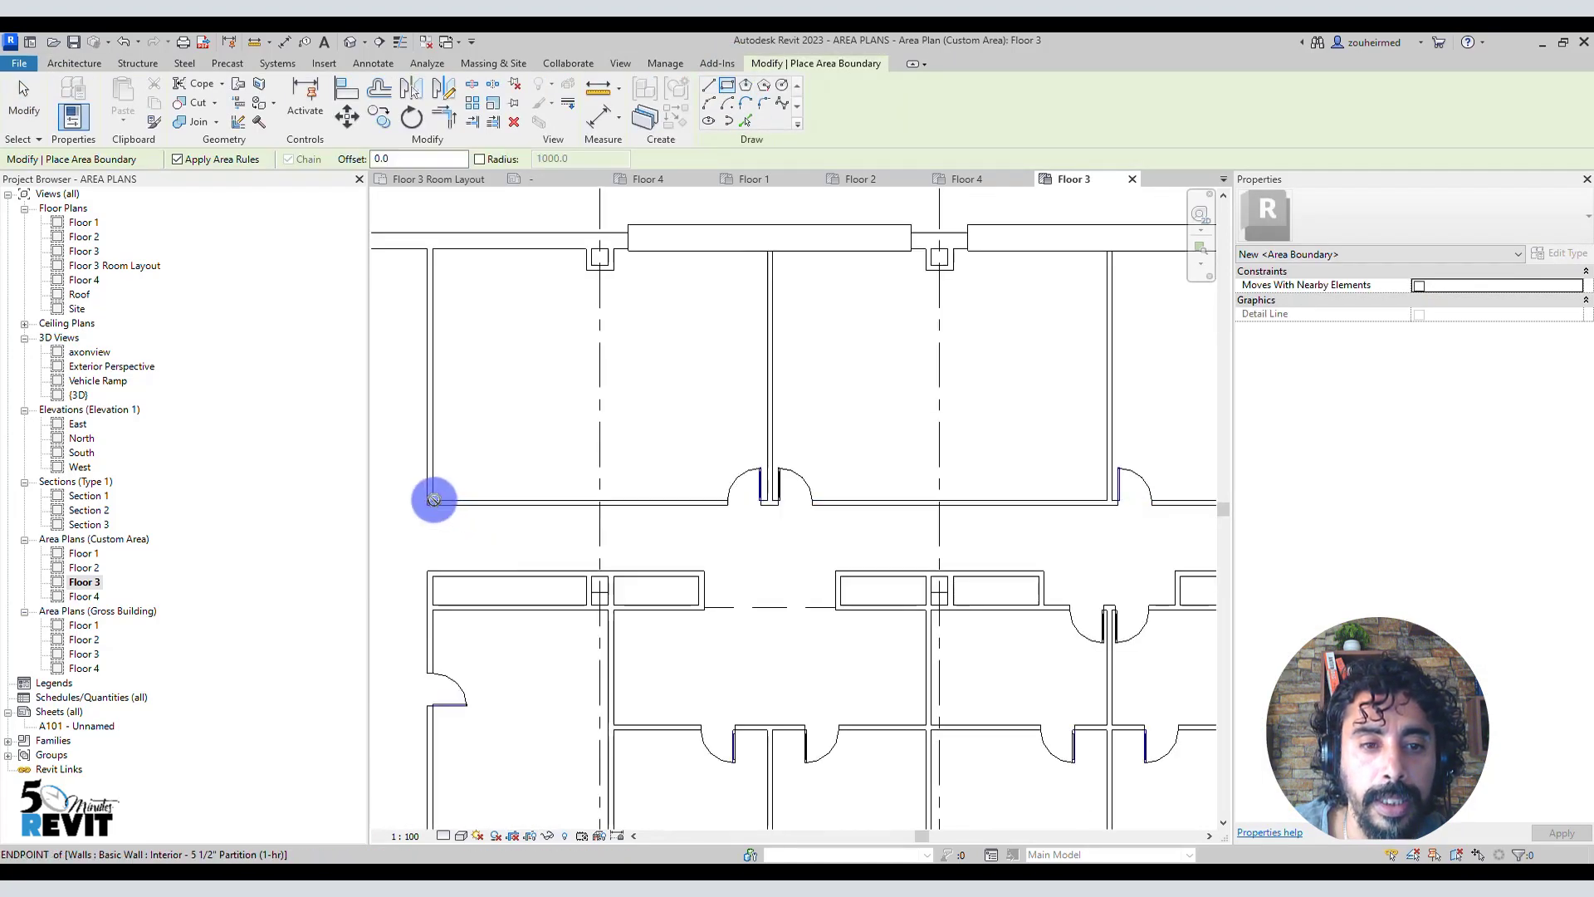
pyautogui.click(434, 499)
pyautogui.scroll(-4, 983, 402)
pyautogui.scroll(1, 747, 423)
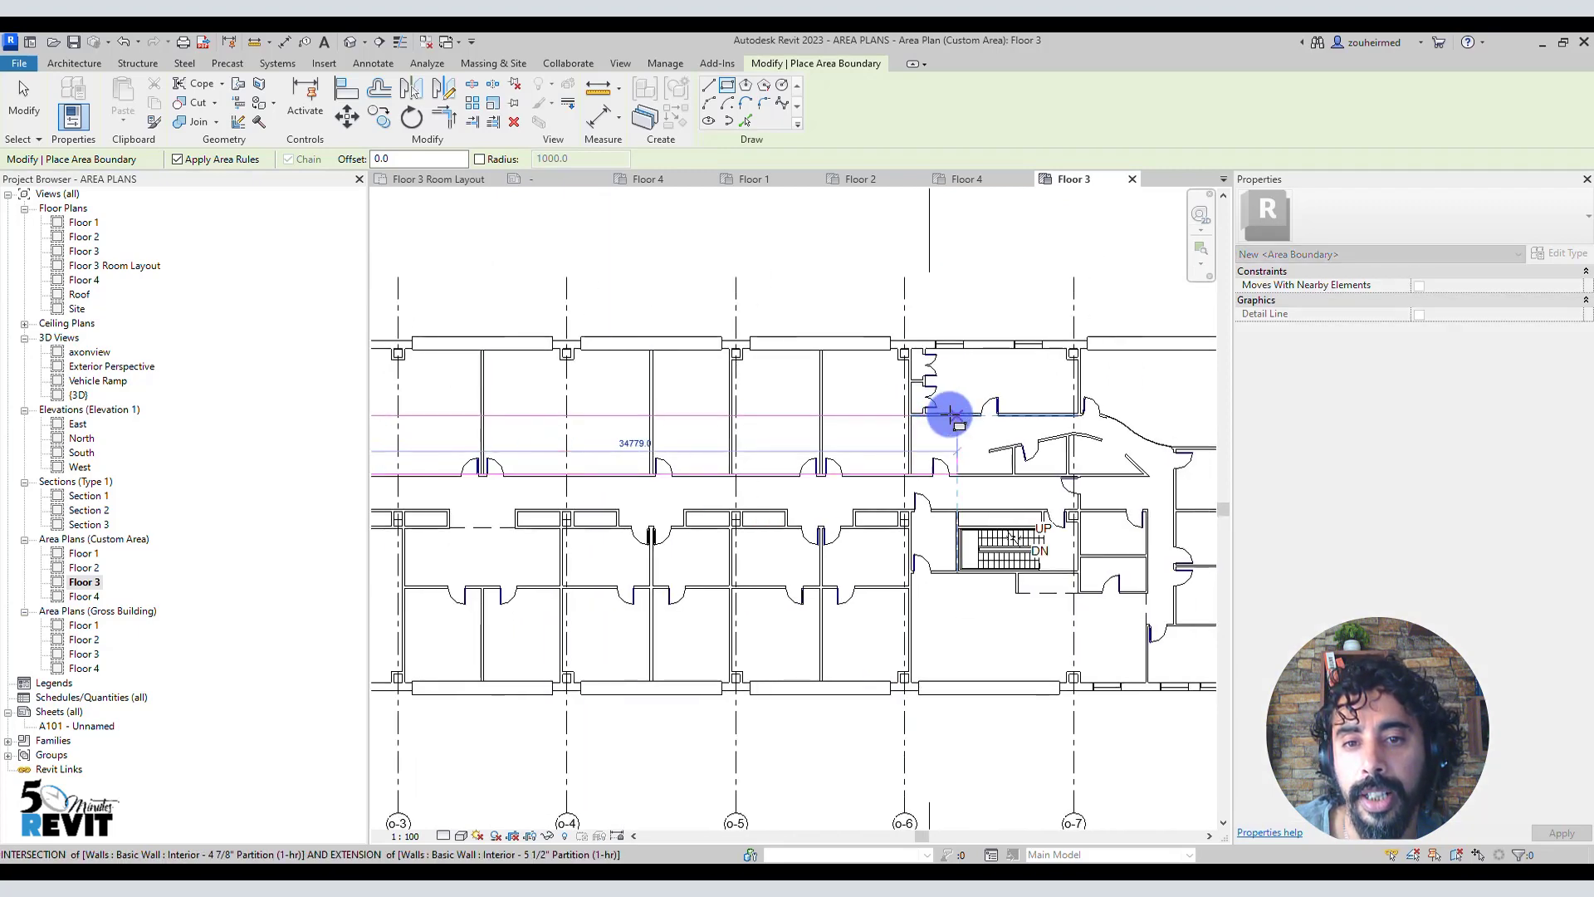
pyautogui.scroll(4, 950, 414)
pyautogui.moveTo(1018, 416); pyautogui.dragTo(711, 406, button='middle')
pyautogui.scroll(-5, 711, 406)
pyautogui.scroll(3, 917, 362)
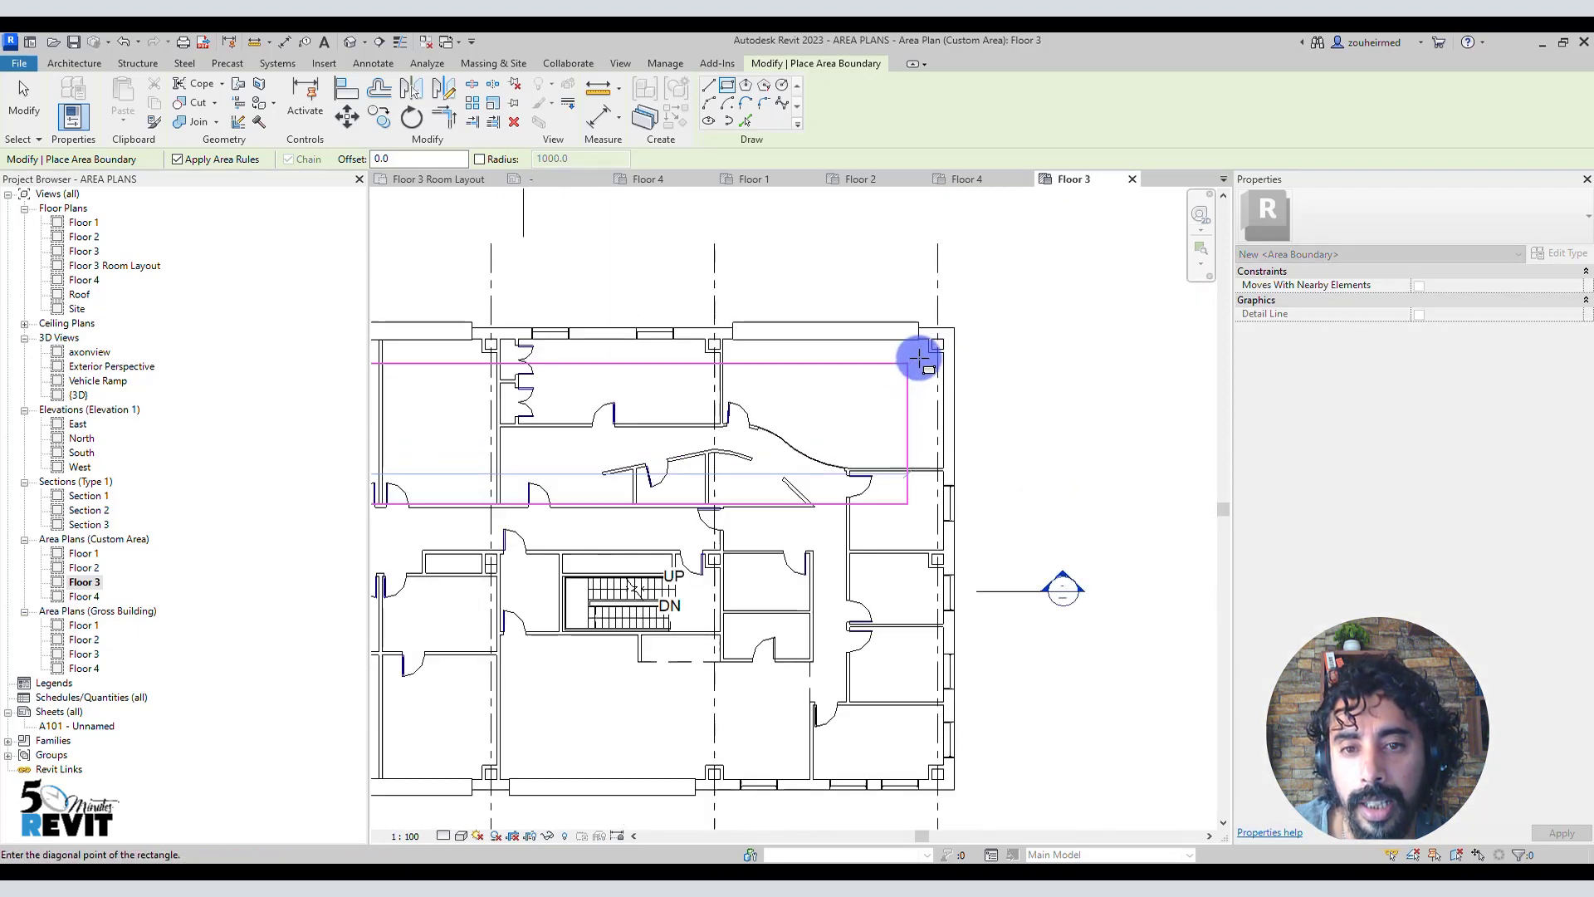
pyautogui.scroll(3, 920, 359)
pyautogui.click(961, 306)
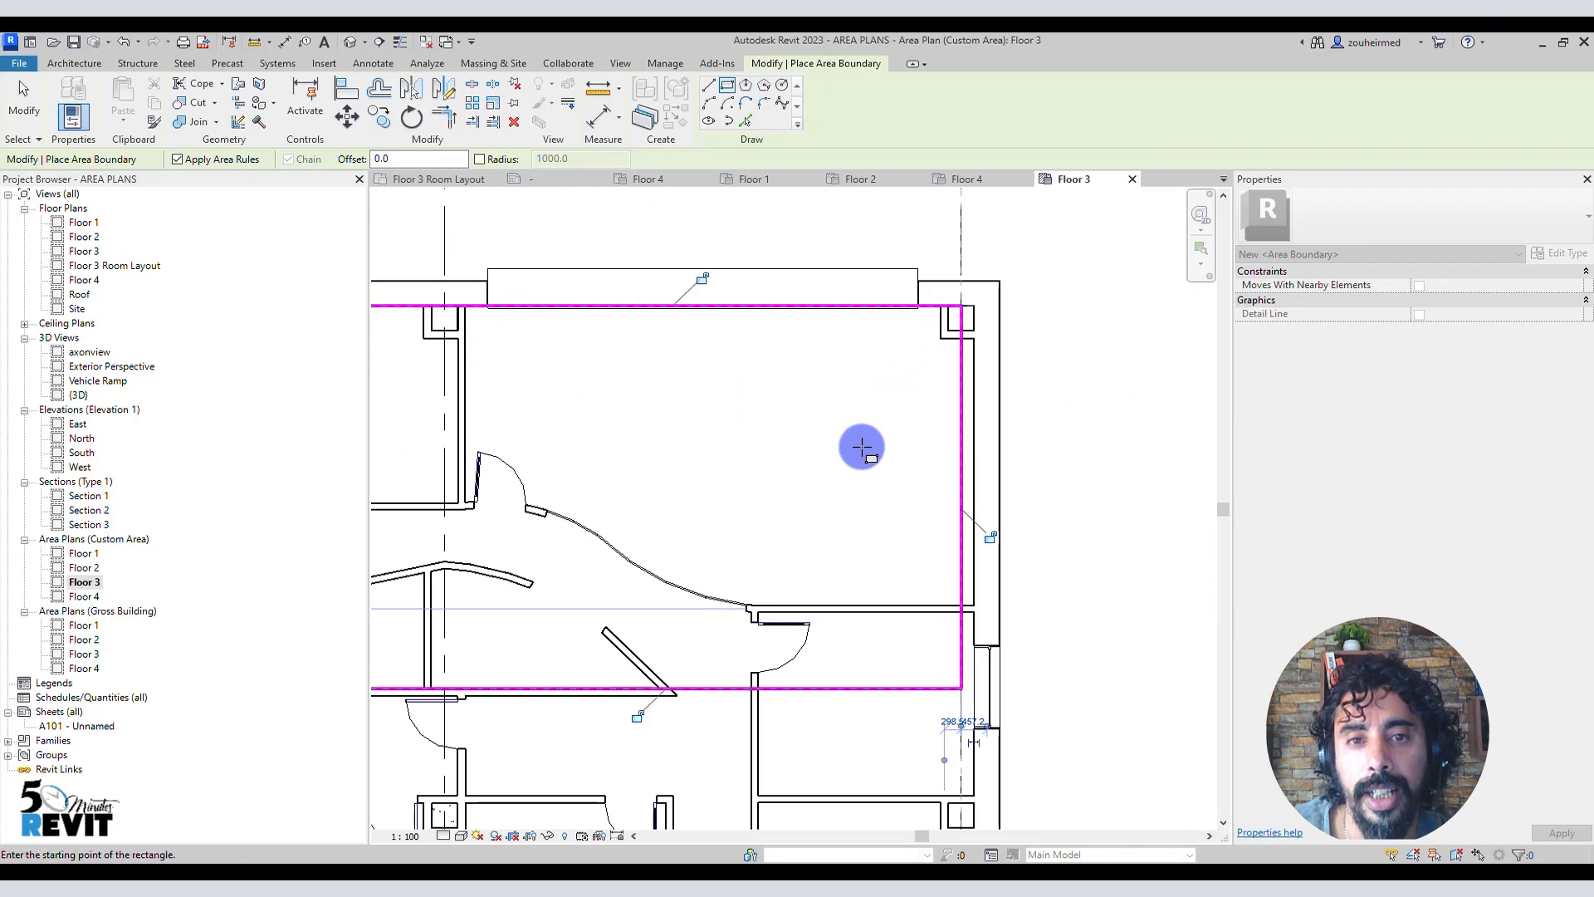
pyautogui.scroll(-2, 862, 448)
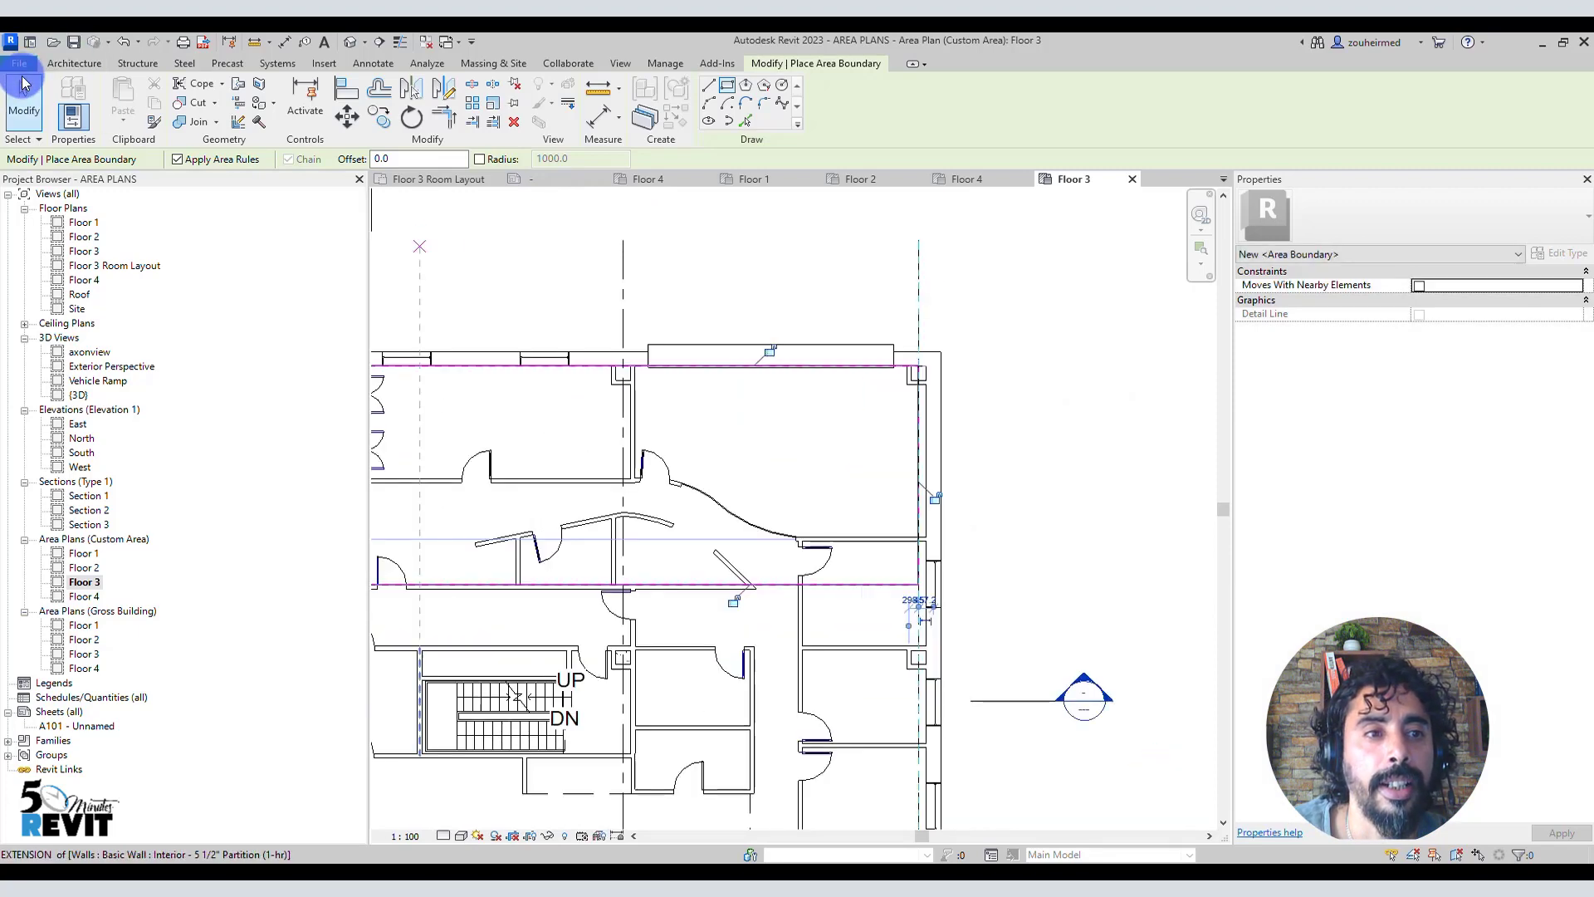
# Step: Place an area inside the new rectangular boundary on the Floor 3 Custom Area plan and end the command
pyautogui.click(71, 64)
pyautogui.press('Escape')
pyautogui.scroll(-1, 1038, 382)
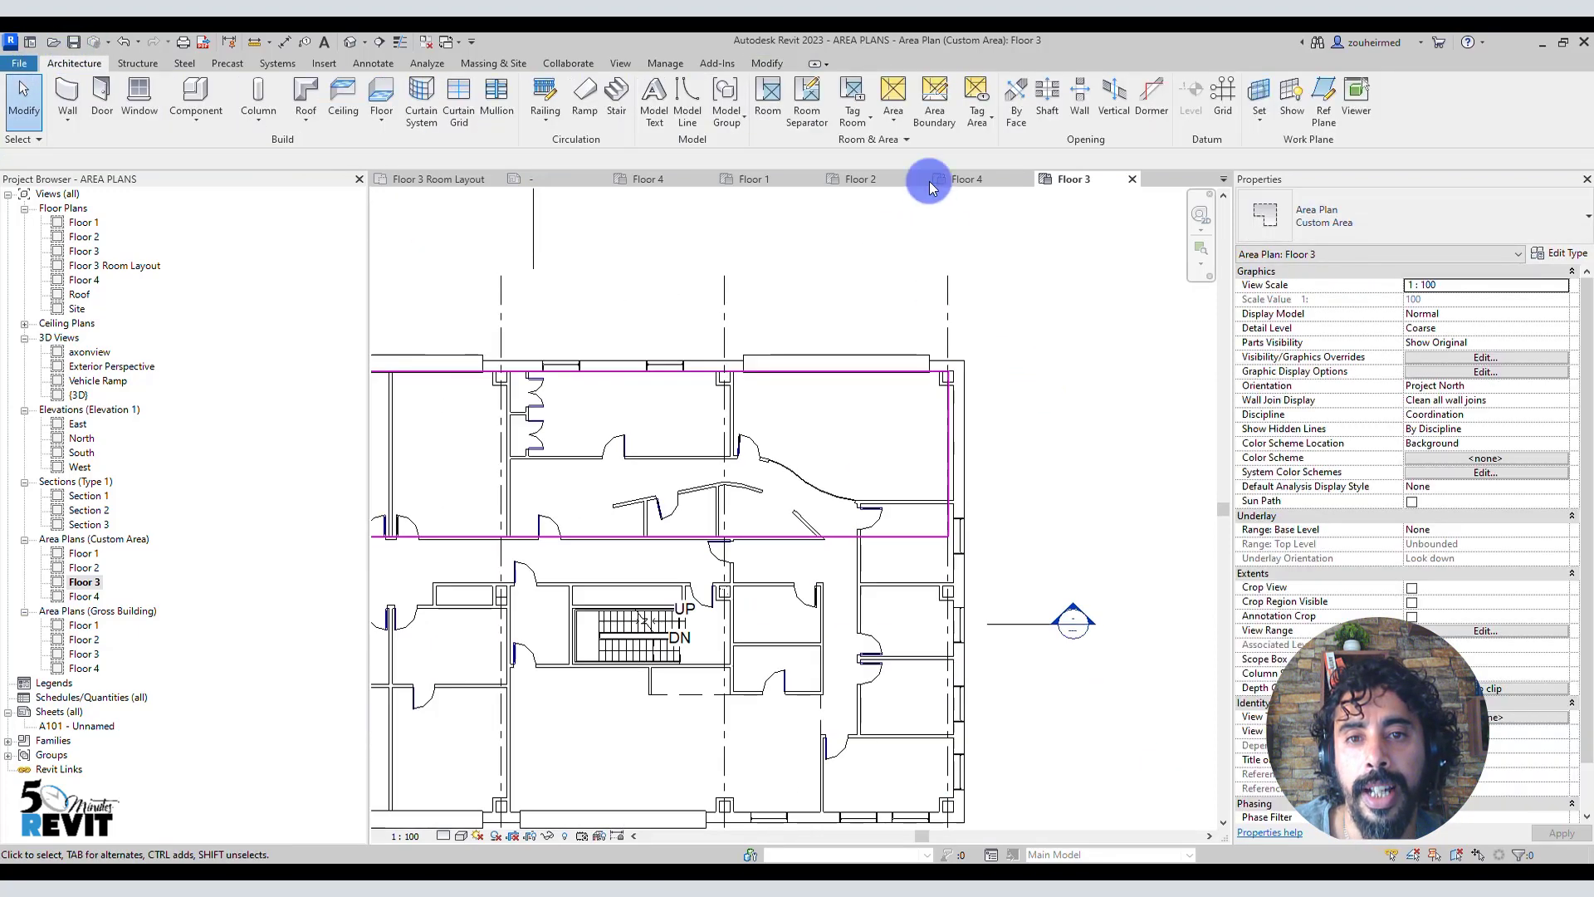
pyautogui.click(901, 87)
pyautogui.click(919, 180)
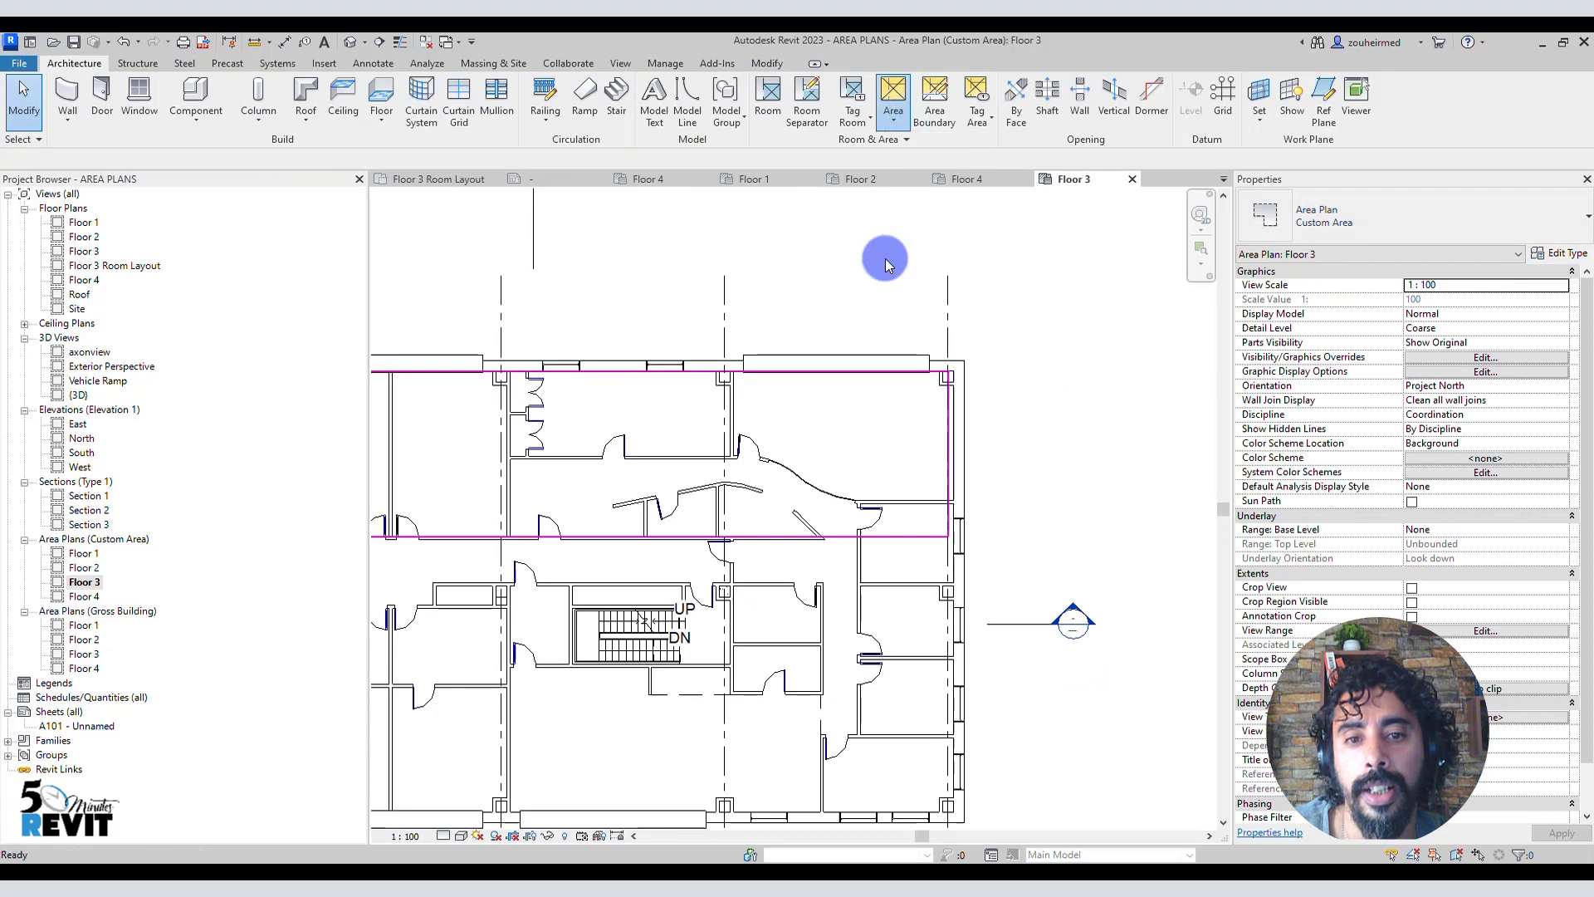
pyautogui.click(623, 434)
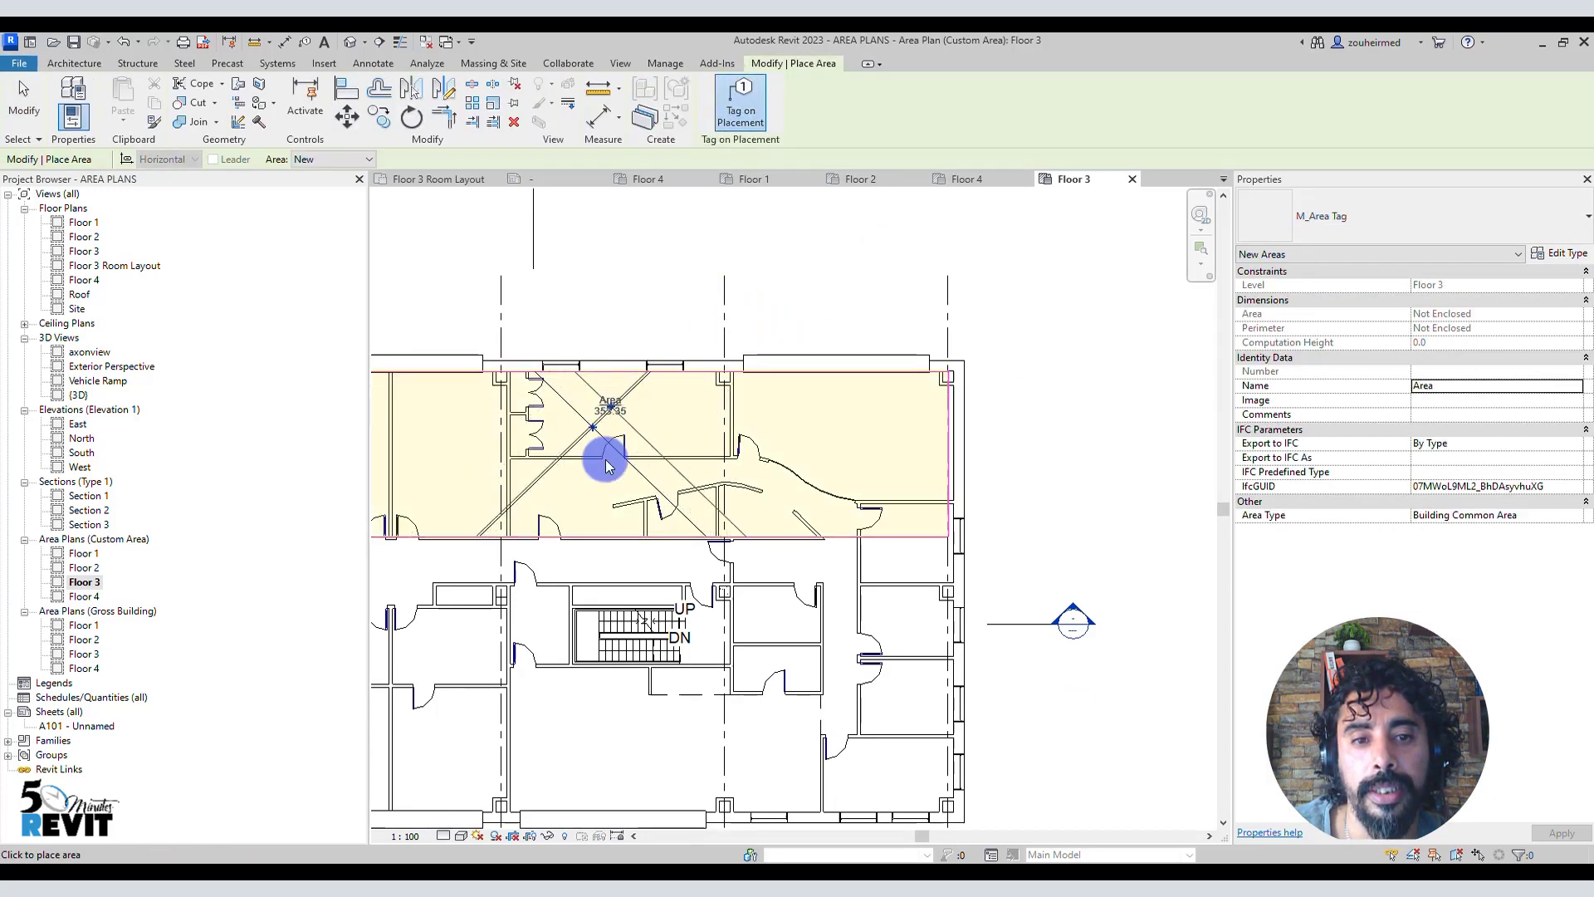
pyautogui.scroll(-2, 623, 641)
pyautogui.press('Escape')
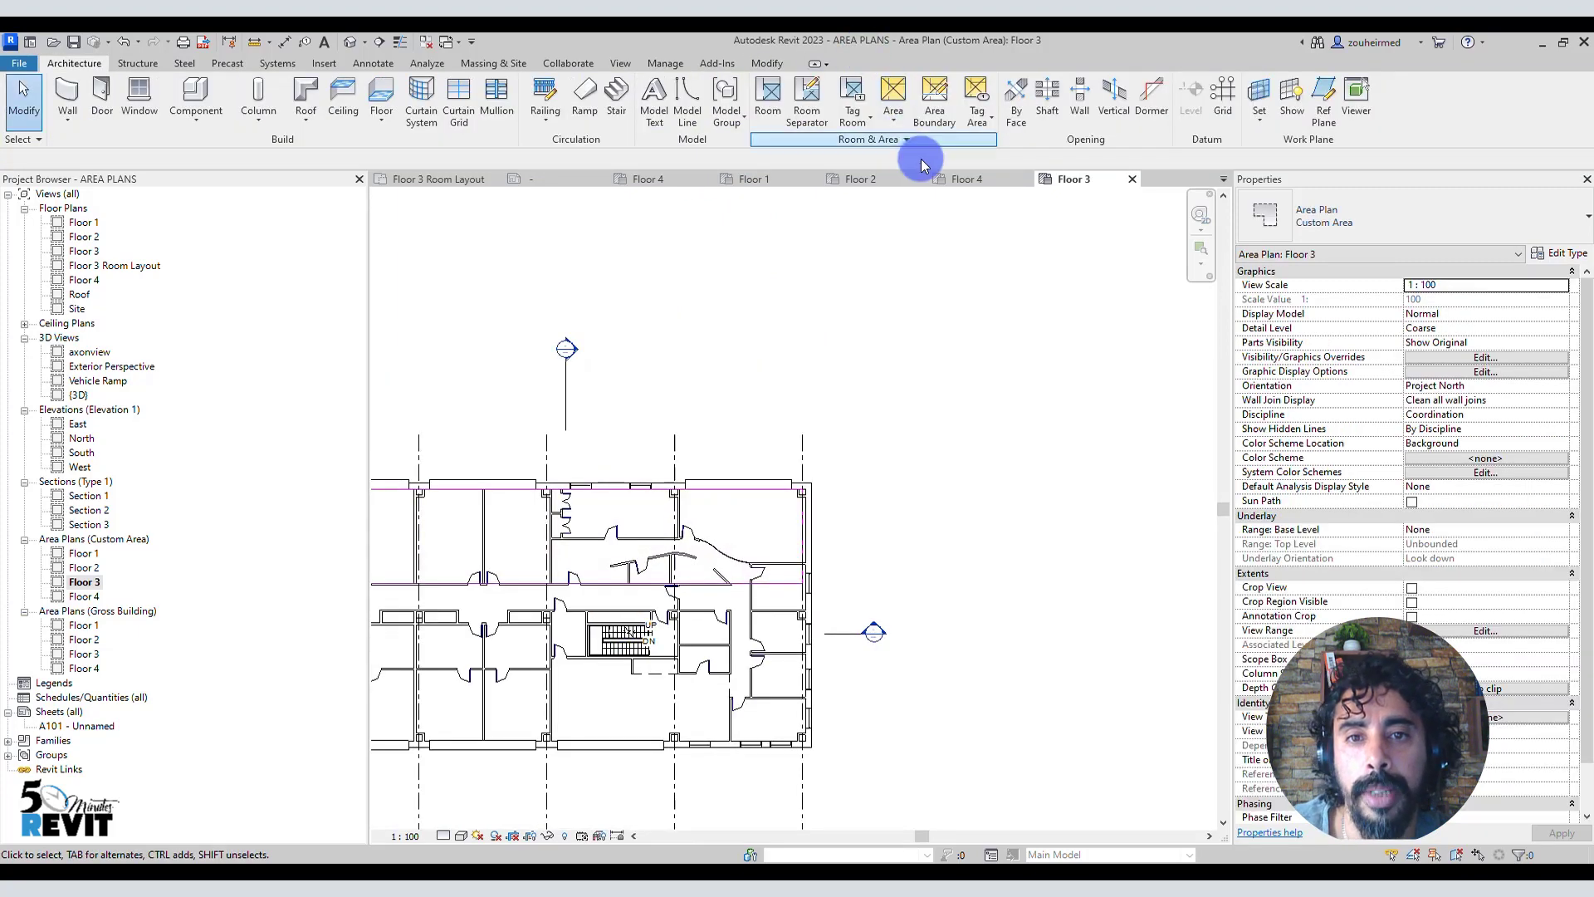
# Step: Tag the new Floor 3 area with a horizontal area tag inside the upper row of rooms
pyautogui.click(977, 98)
pyautogui.click(490, 533)
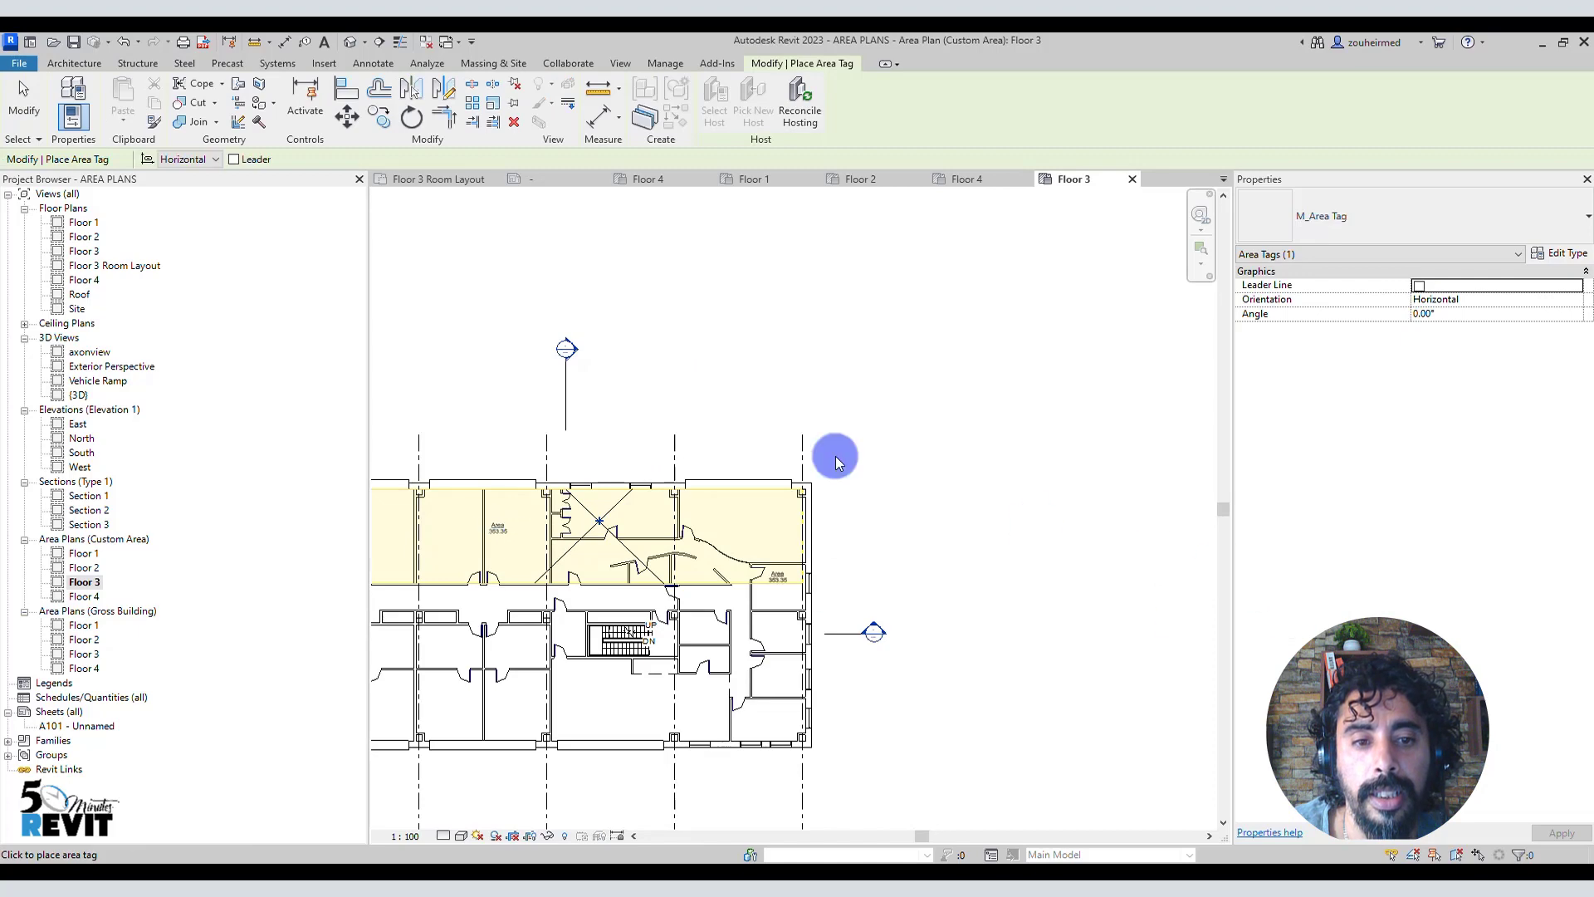
pyautogui.scroll(-1, 895, 450)
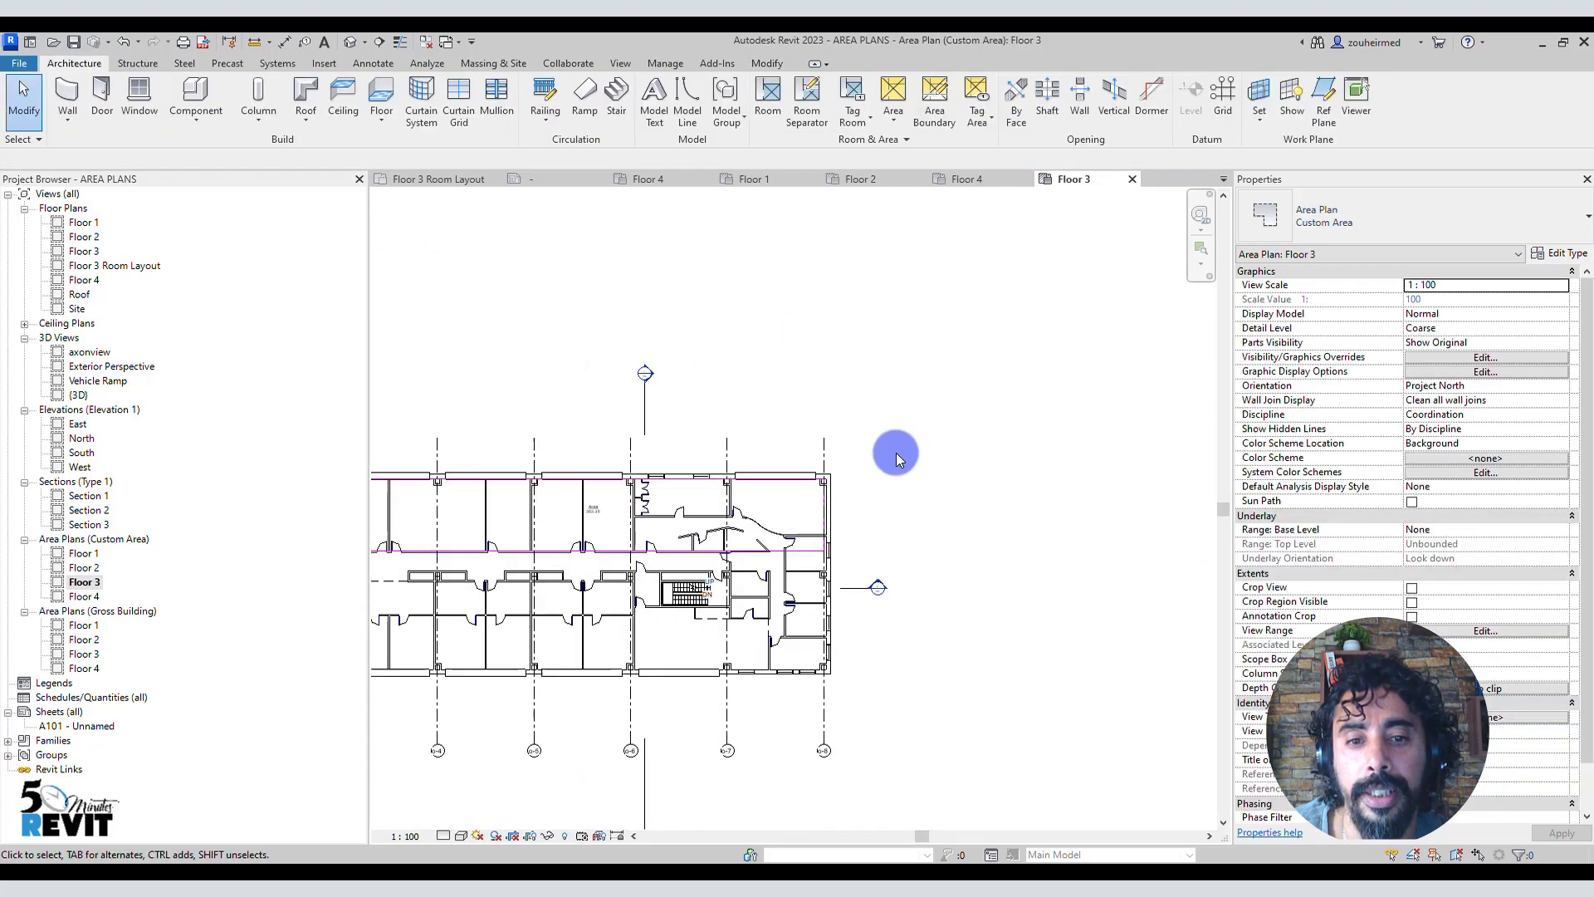
# Step: Place a color fill legend beside the building's right end, using space type Areas (Custom Area) and color scheme Schema 1
pyautogui.moveTo(895, 452); pyautogui.dragTo(898, 376, button='middle')
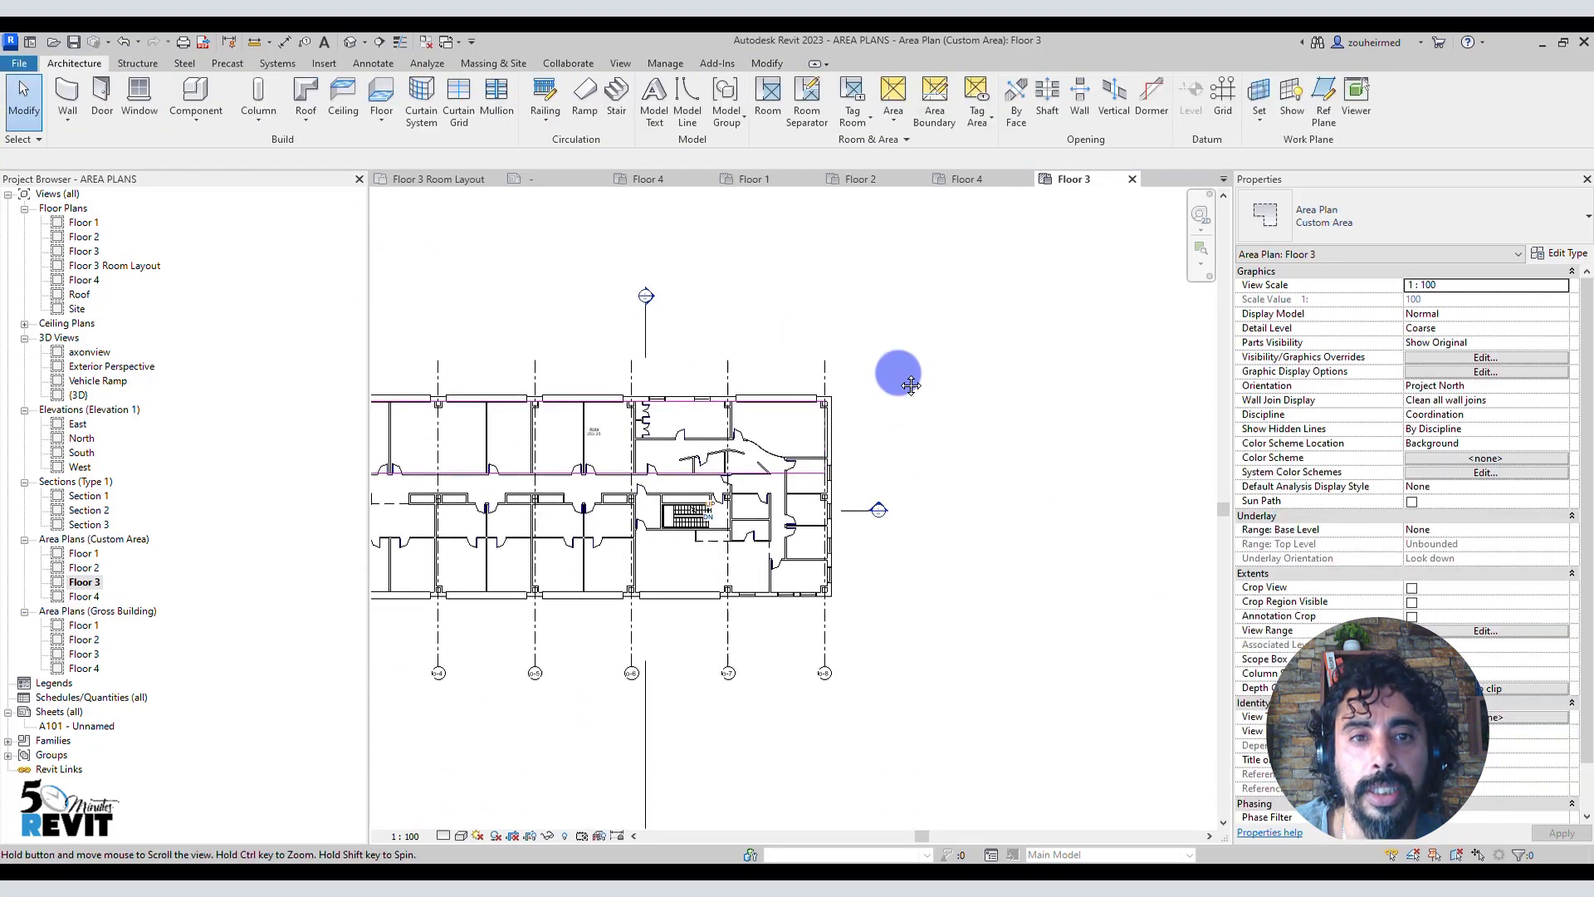
pyautogui.click(373, 63)
pyautogui.click(1287, 117)
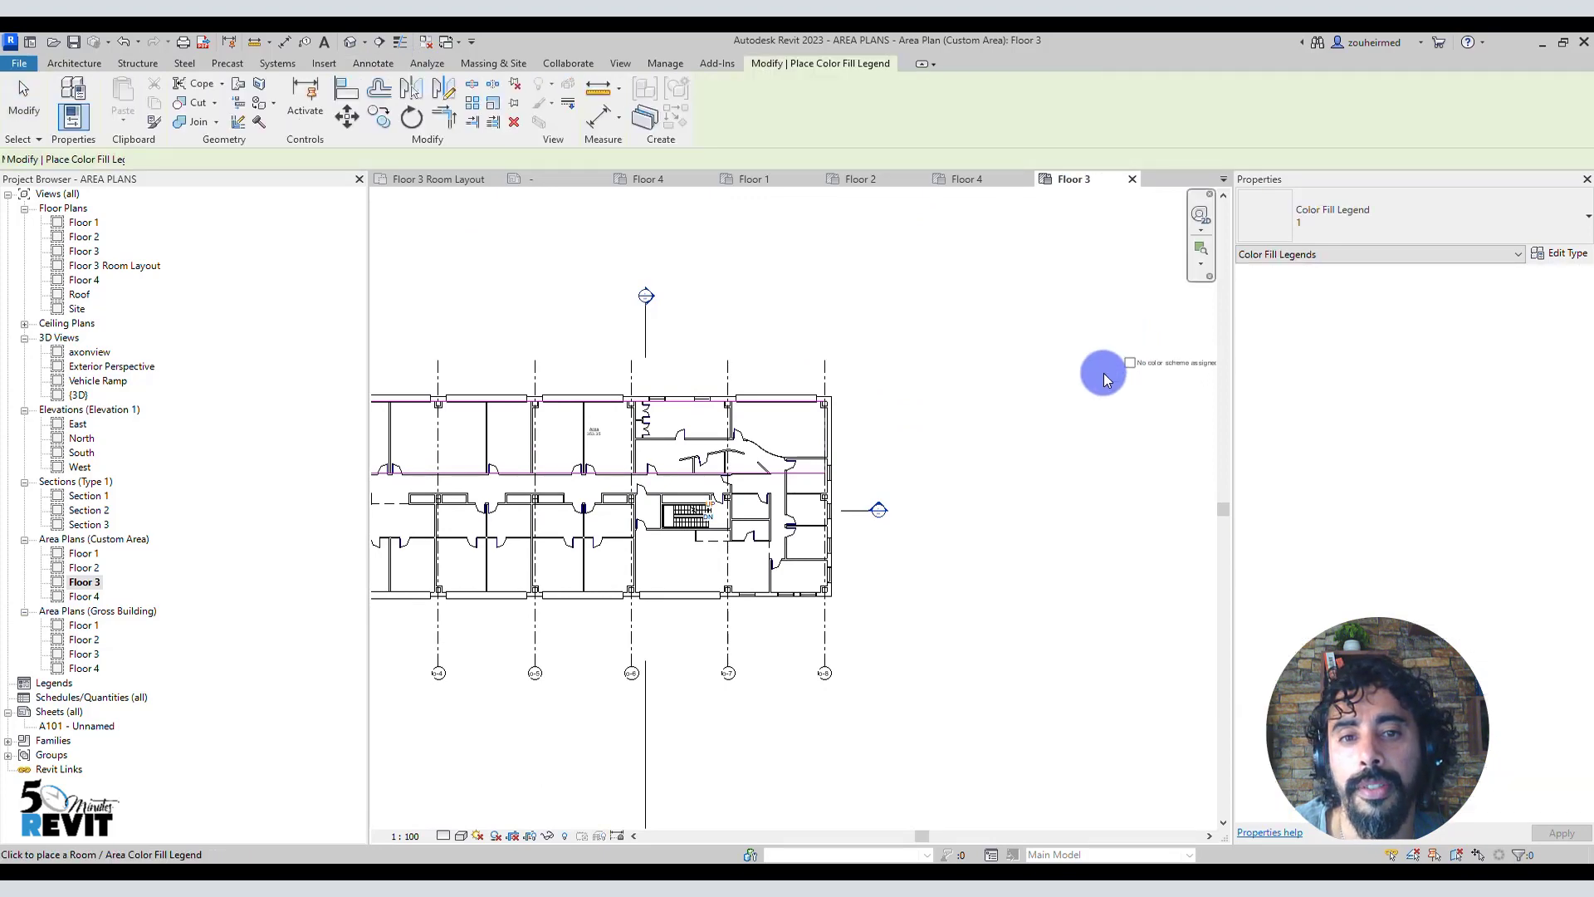
pyautogui.click(853, 470)
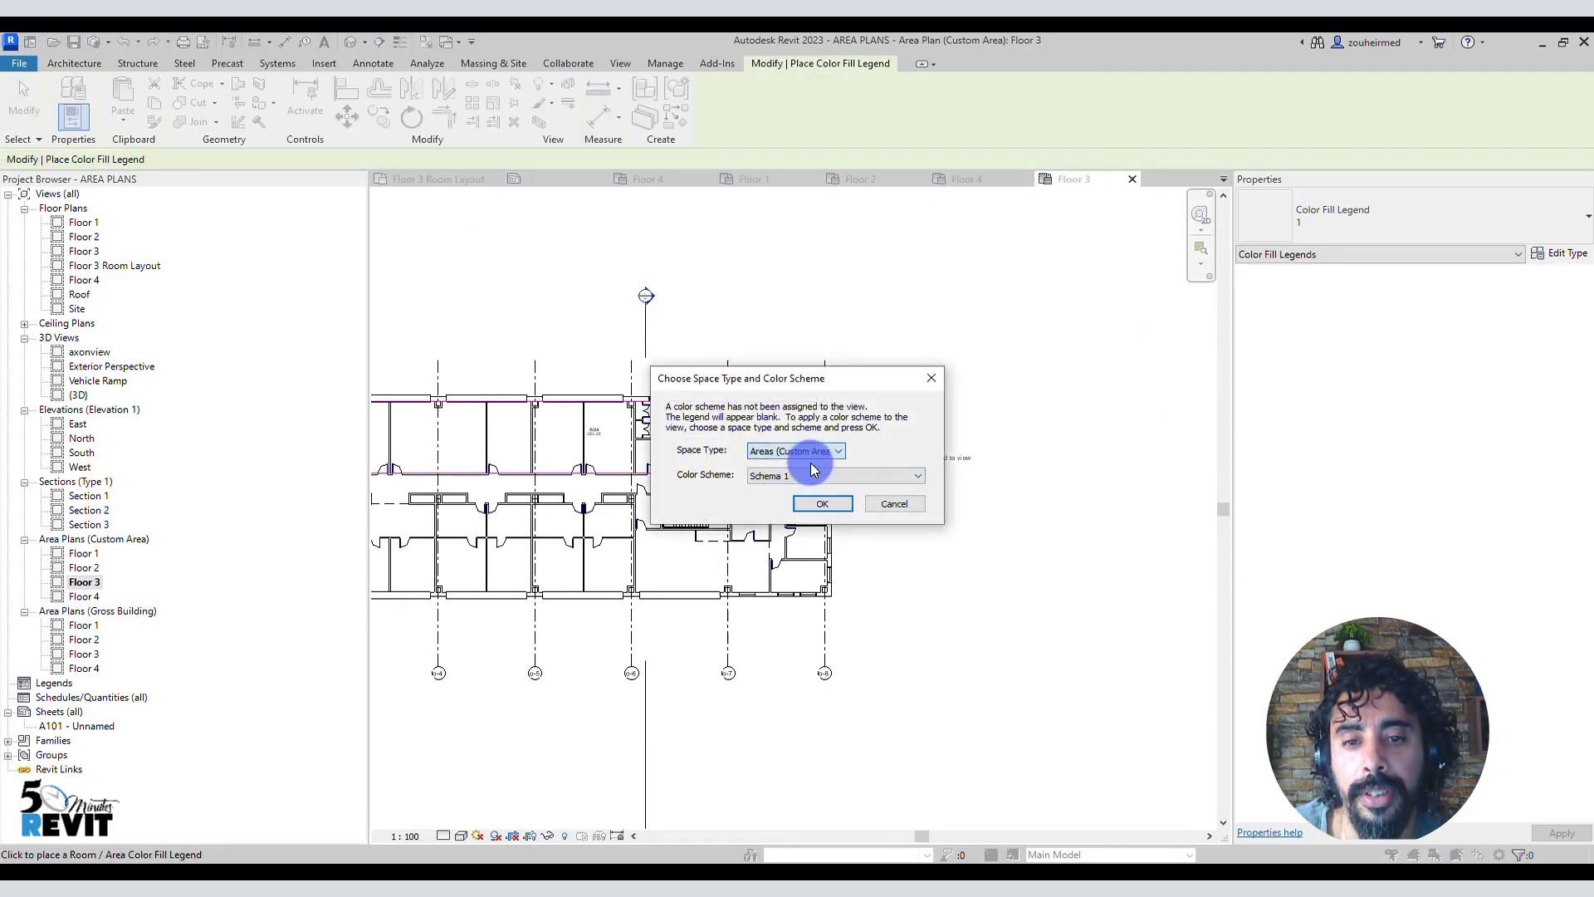
pyautogui.click(822, 511)
# Step: Edit the legend's Schema 1 to color by Area Type with orange for the building common area, and apply the scheme
pyautogui.scroll(5, 903, 480)
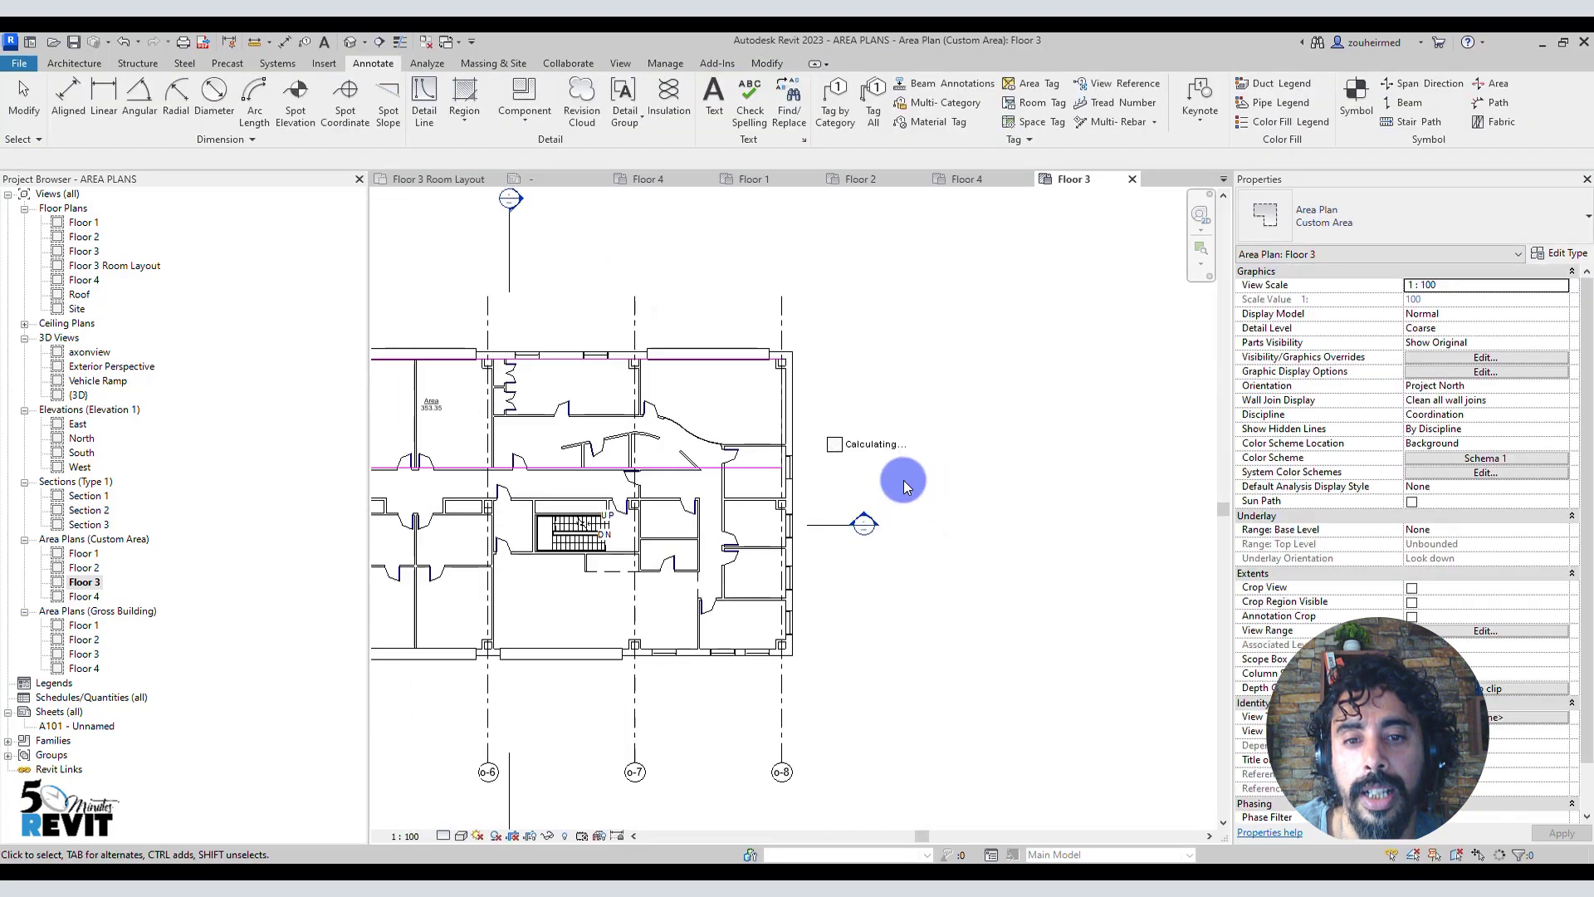
pyautogui.click(845, 425)
pyautogui.click(719, 100)
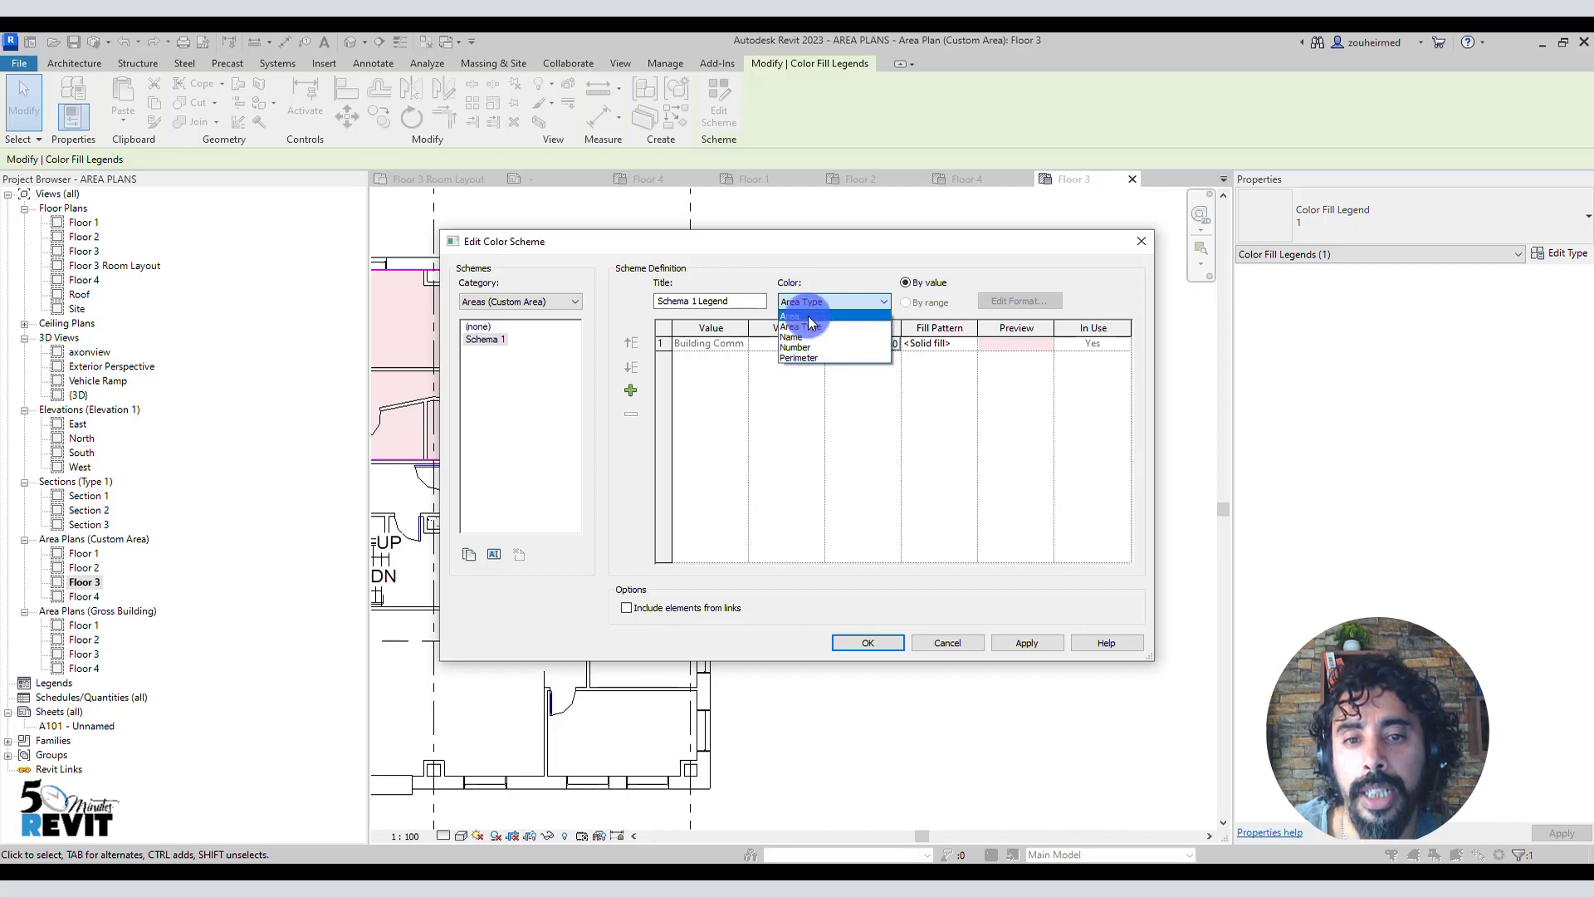
pyautogui.click(809, 326)
pyautogui.click(828, 478)
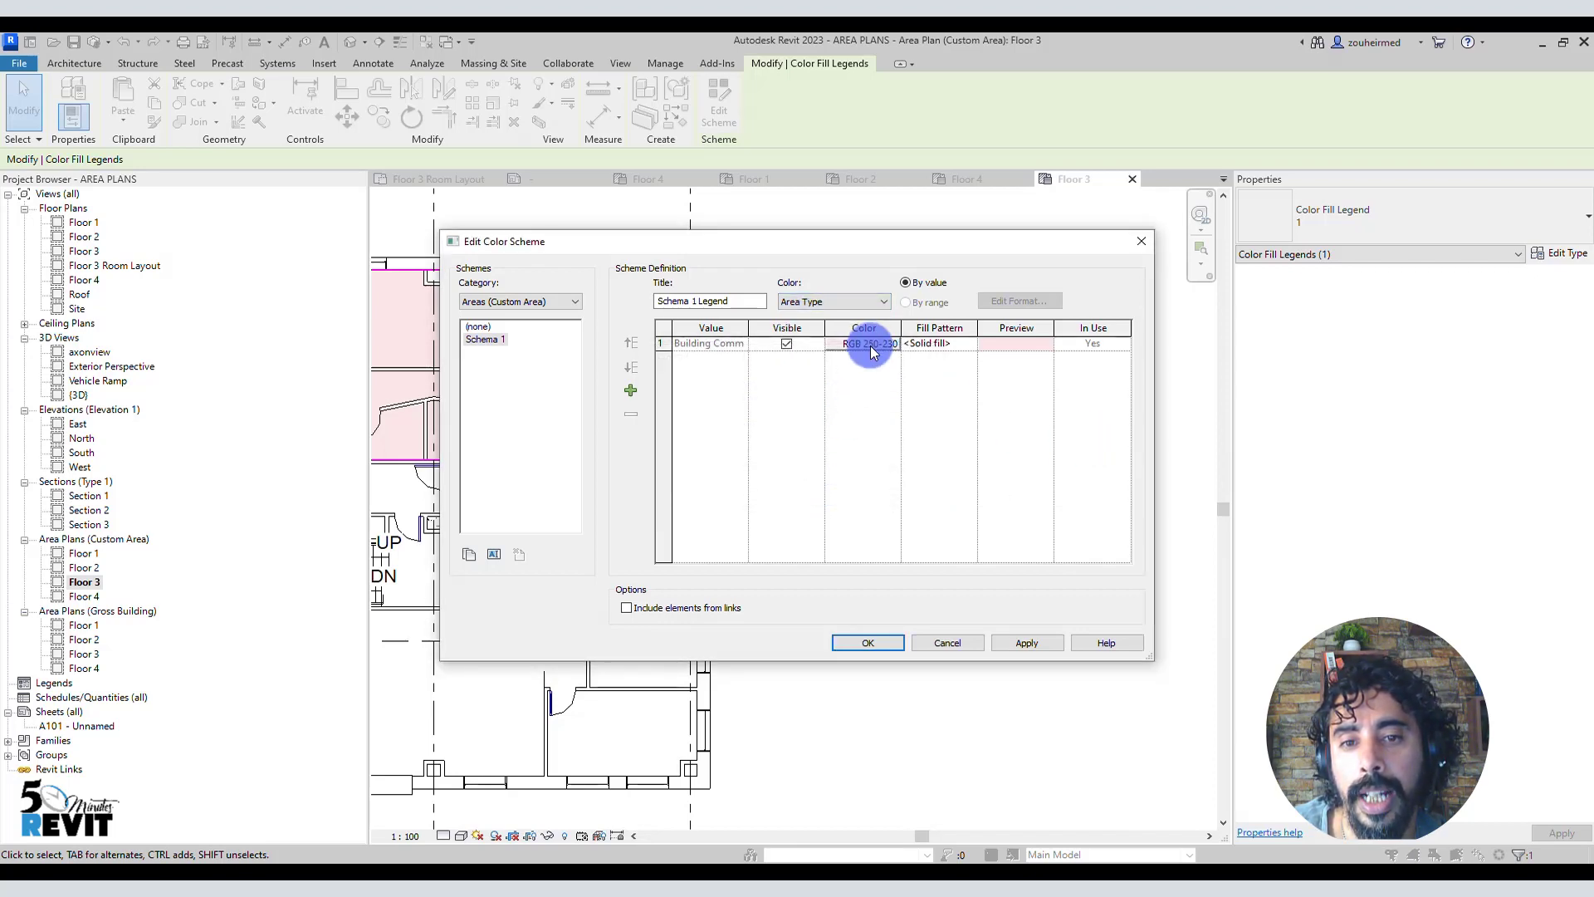
pyautogui.click(870, 344)
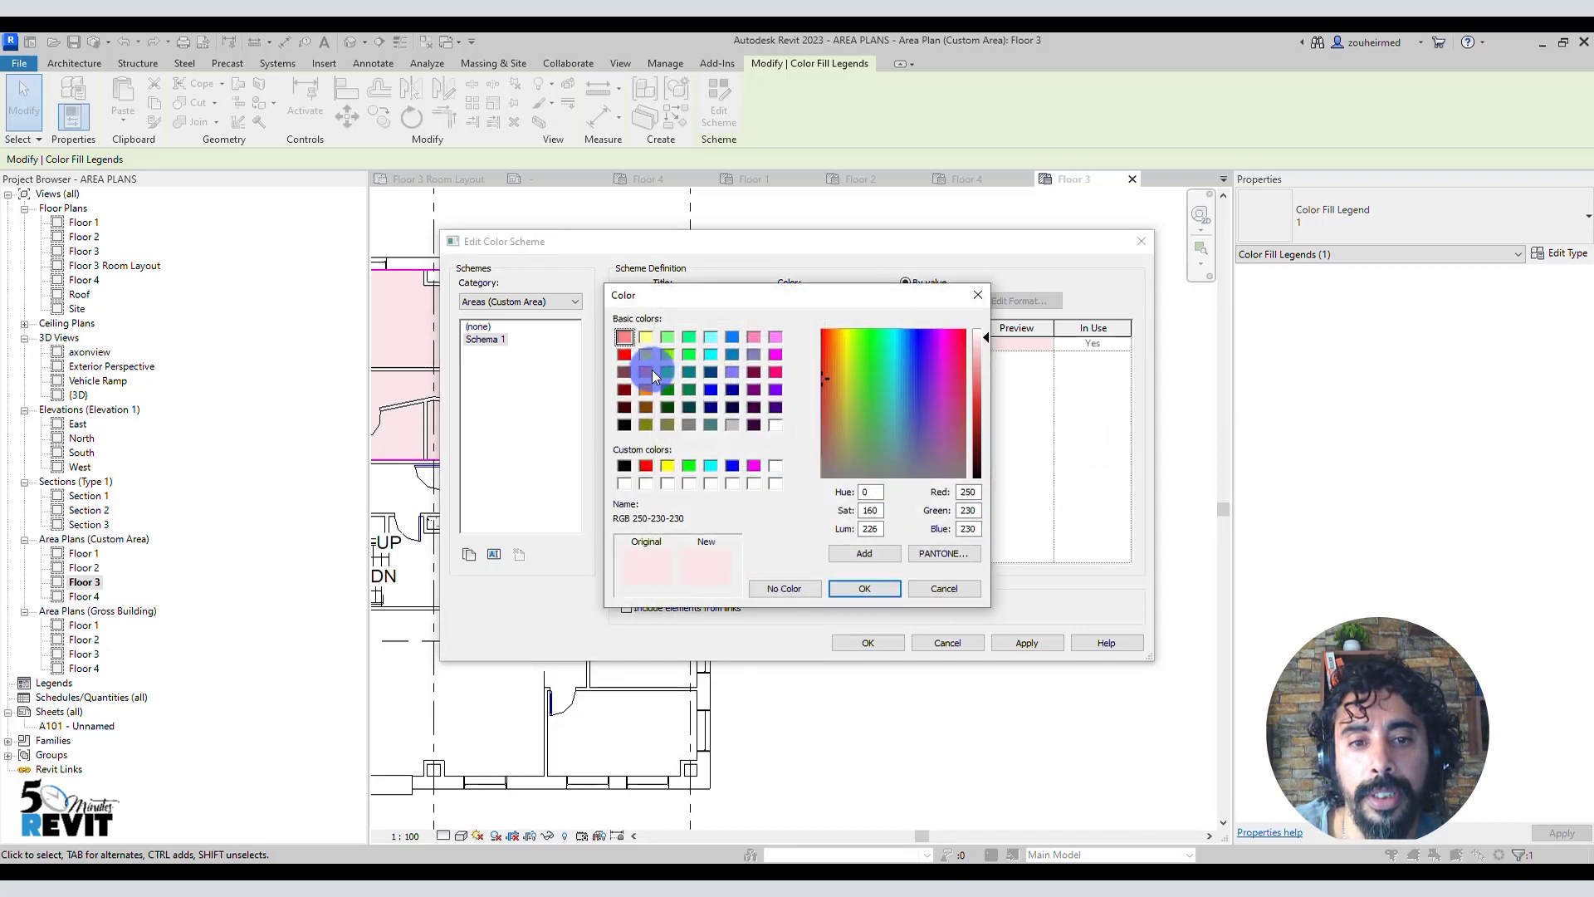
pyautogui.click(648, 371)
pyautogui.click(864, 592)
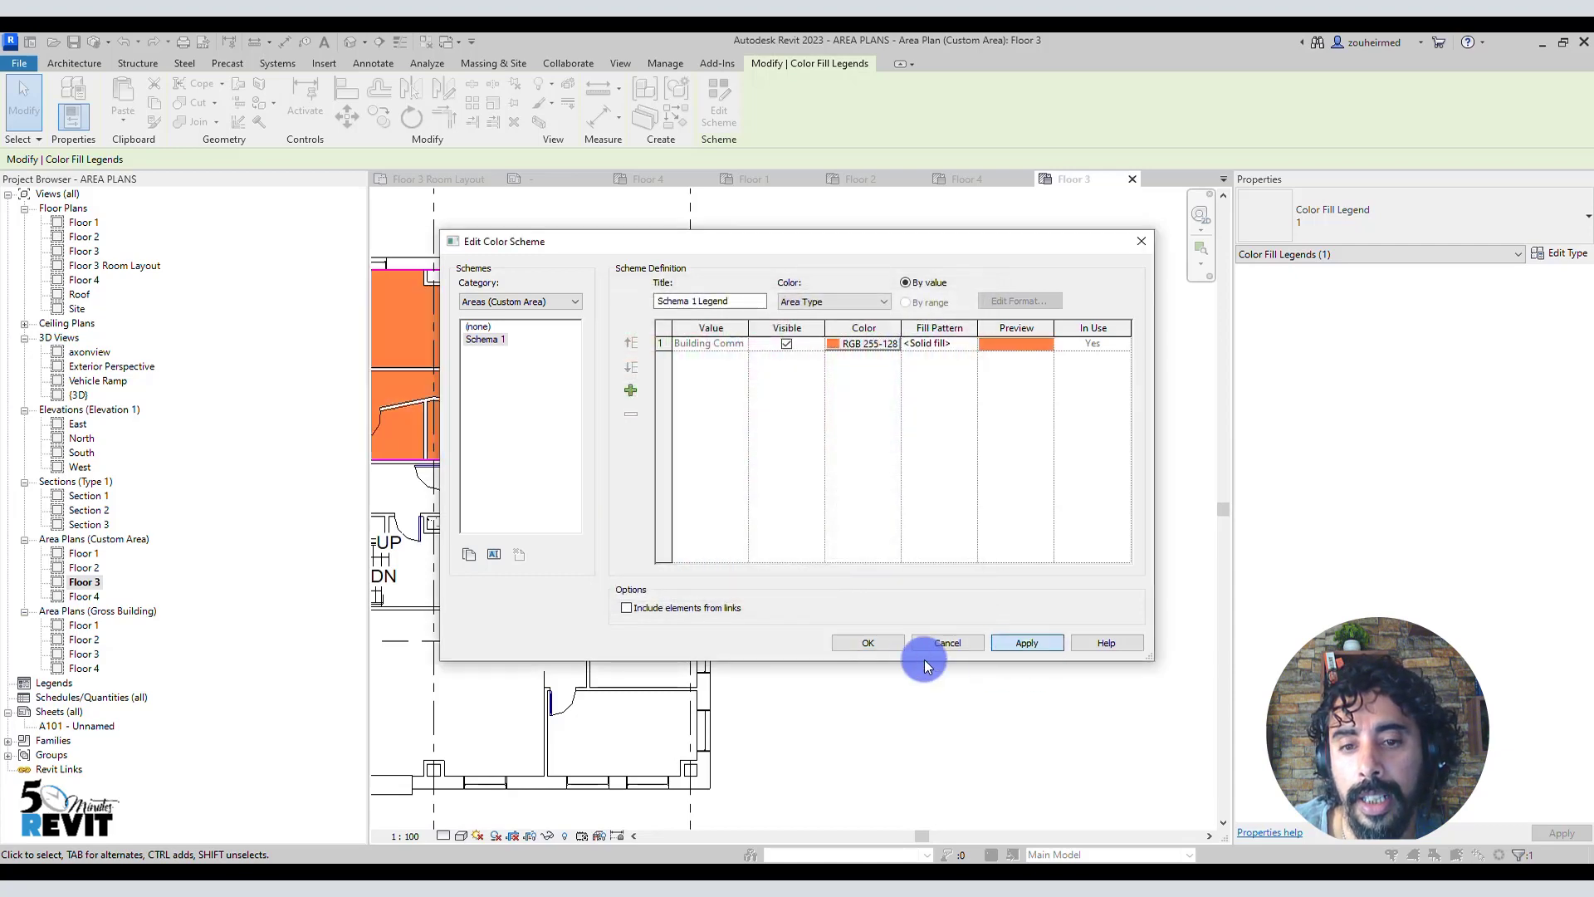
pyautogui.scroll(-3, 1025, 649)
pyautogui.click(1025, 654)
# Step: Examine the colored area, its tag and the legend on the Floor 3 Custom Area plan
pyautogui.scroll(-2, 947, 691)
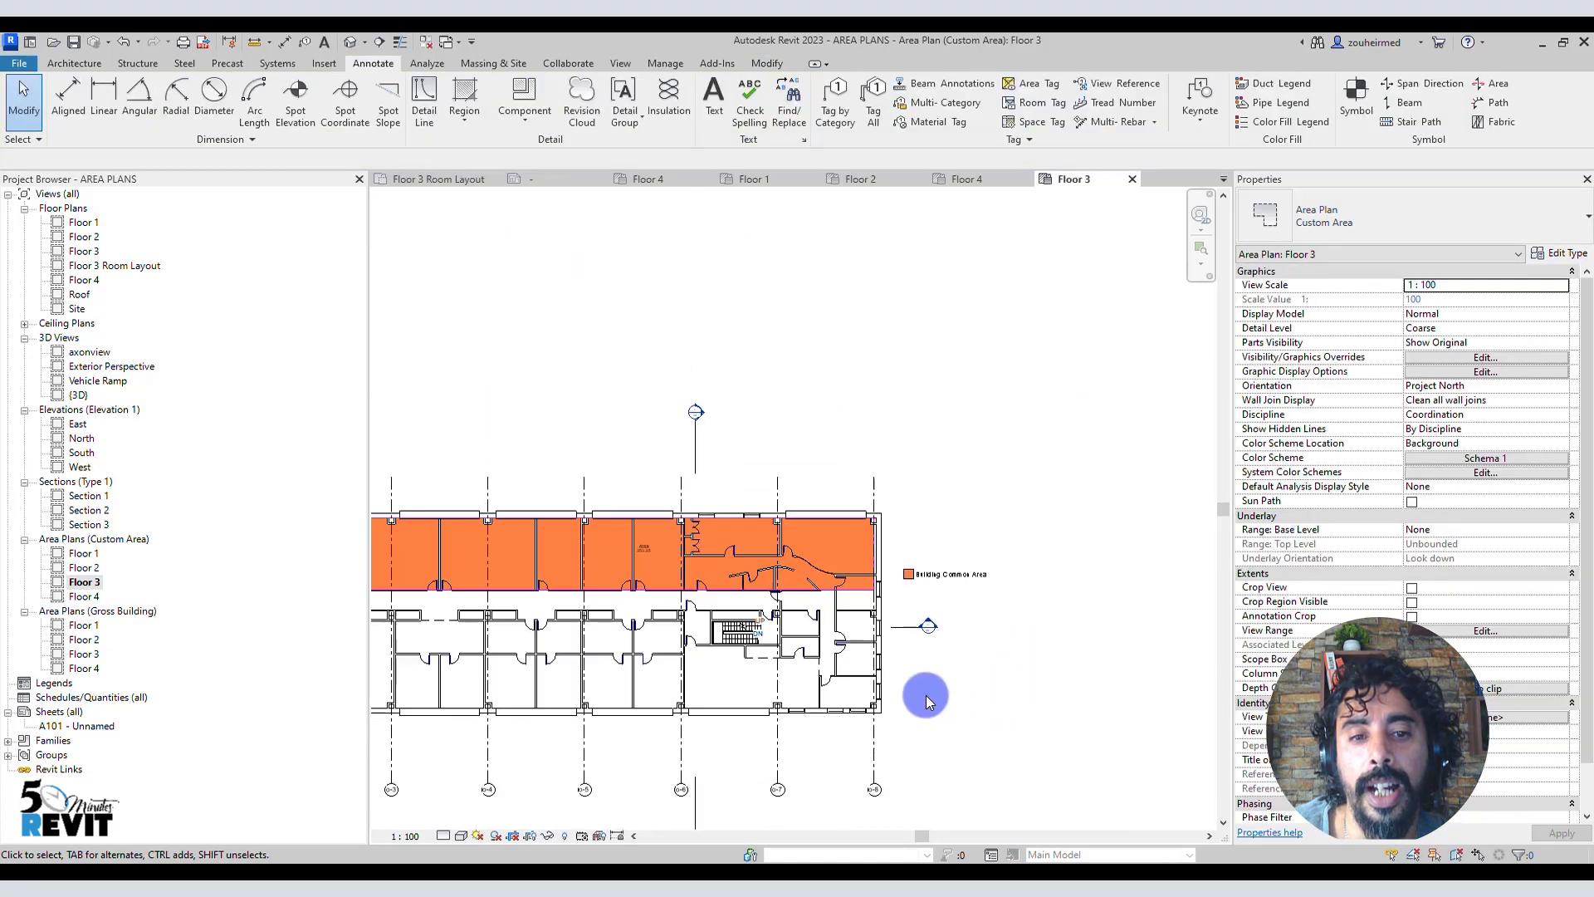
pyautogui.moveTo(927, 696); pyautogui.dragTo(980, 569, button='middle')
pyautogui.scroll(3, 681, 454)
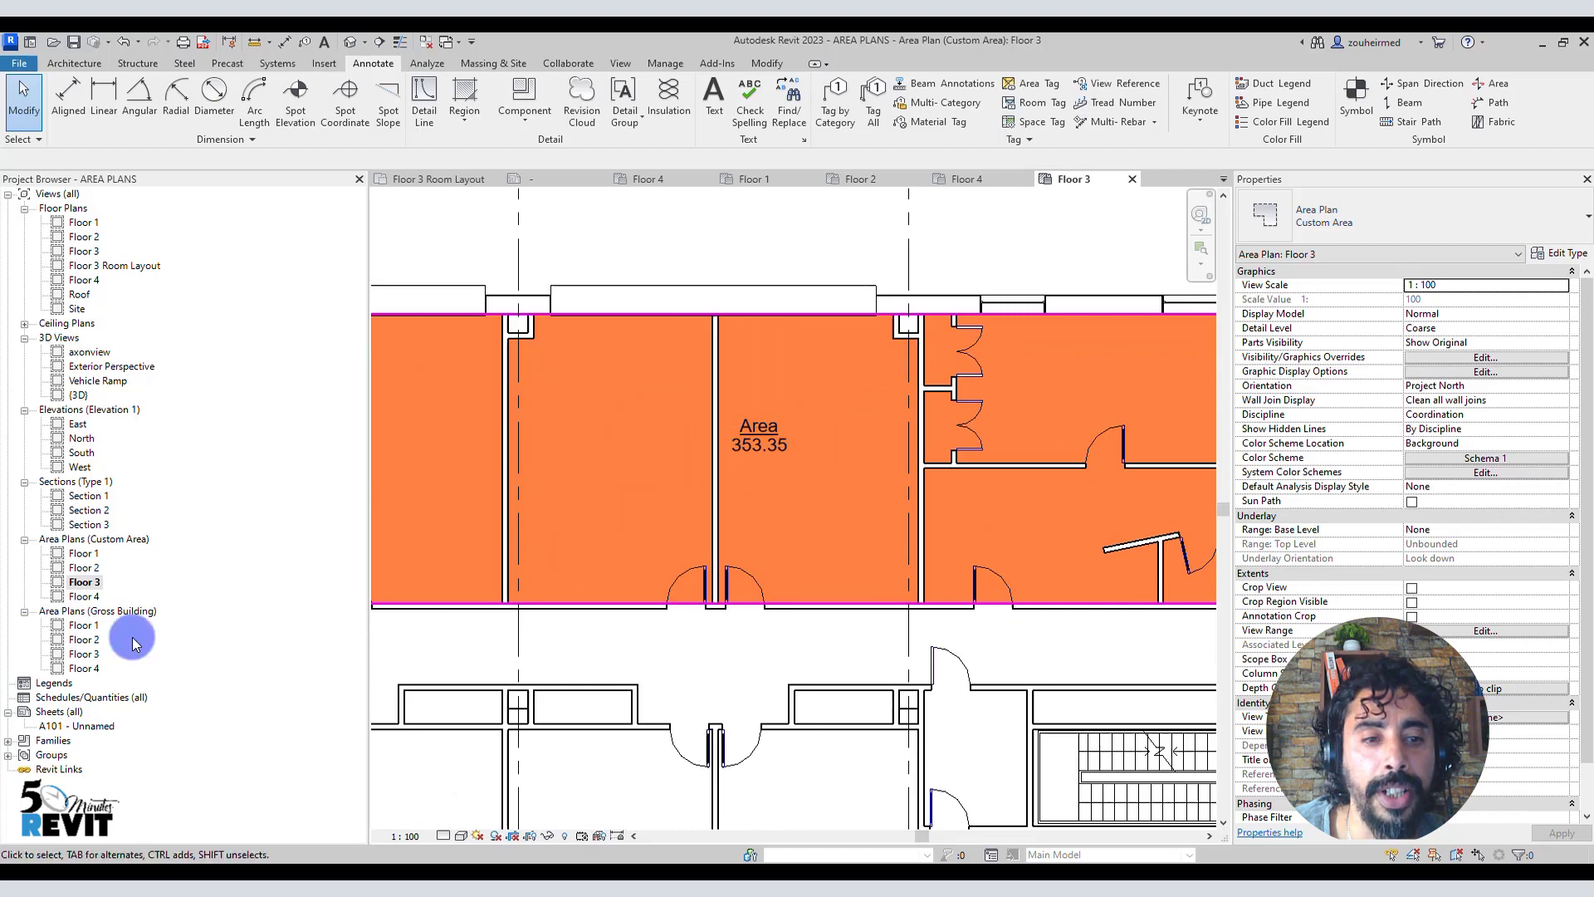
pyautogui.scroll(-5, 712, 658)
pyautogui.scroll(-2, 915, 509)
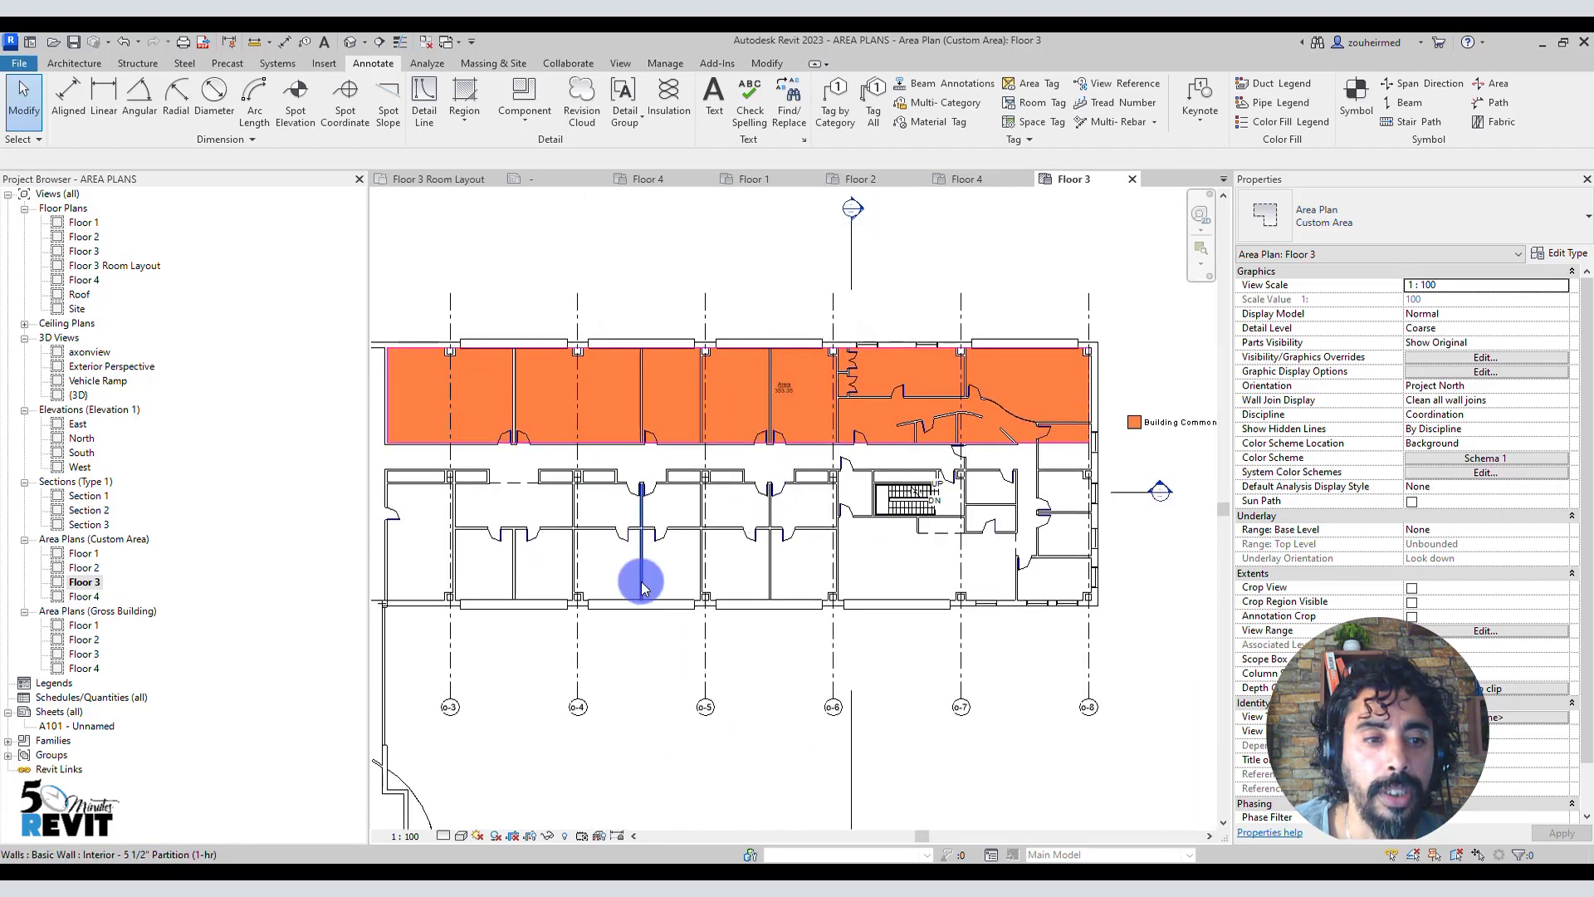
pyautogui.scroll(-2, 1104, 581)
pyautogui.moveTo(1123, 621); pyautogui.dragTo(1106, 636, button='middle')
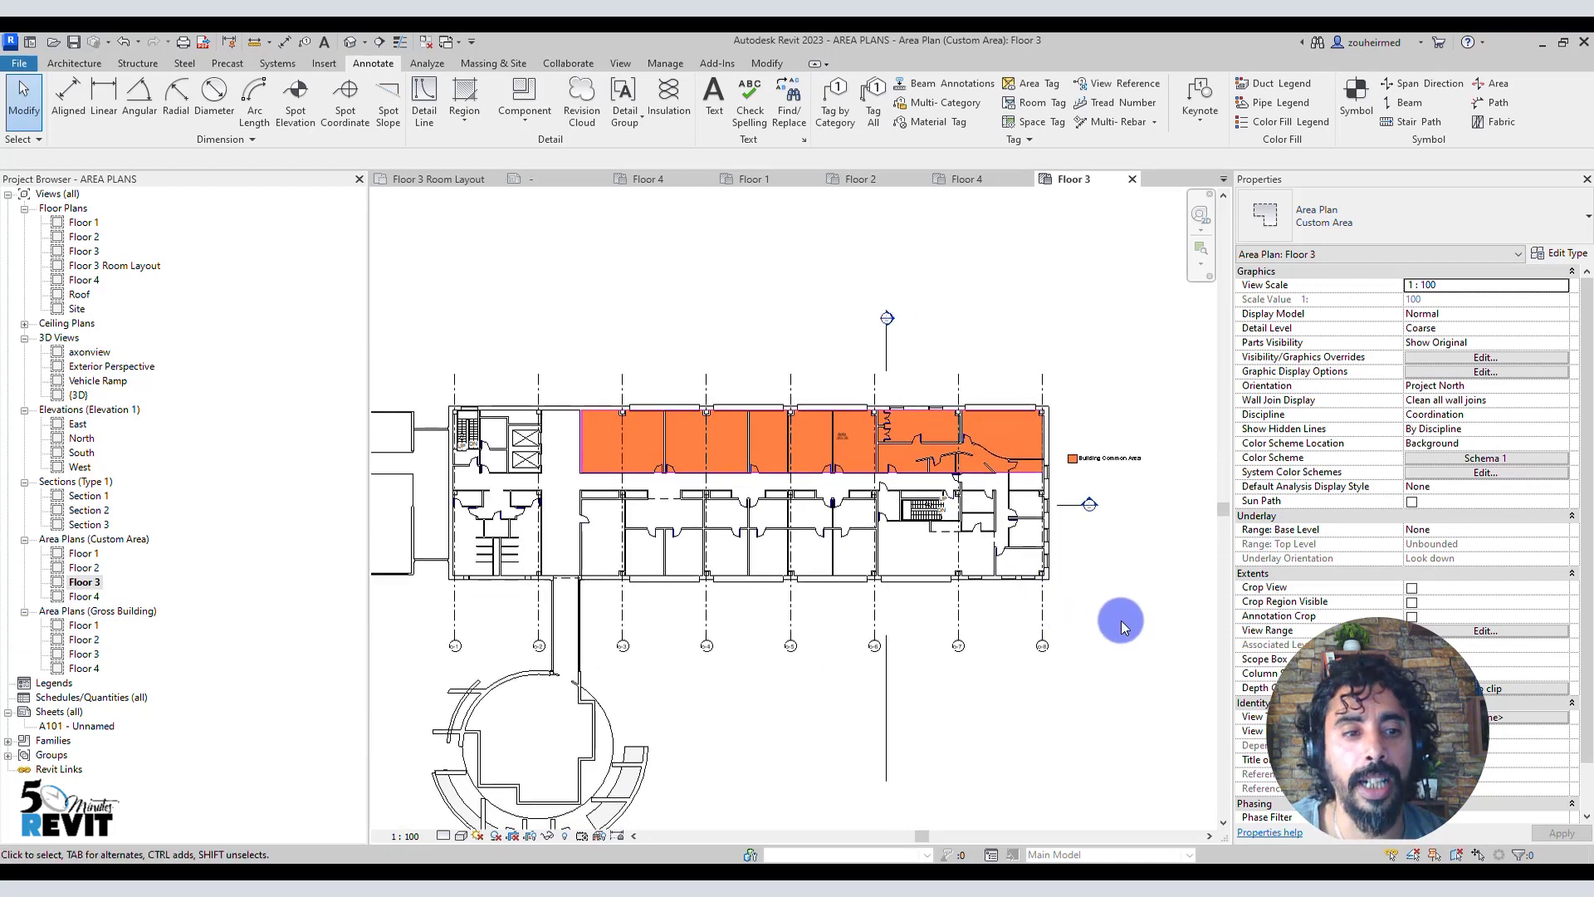
pyautogui.scroll(3, 1046, 636)
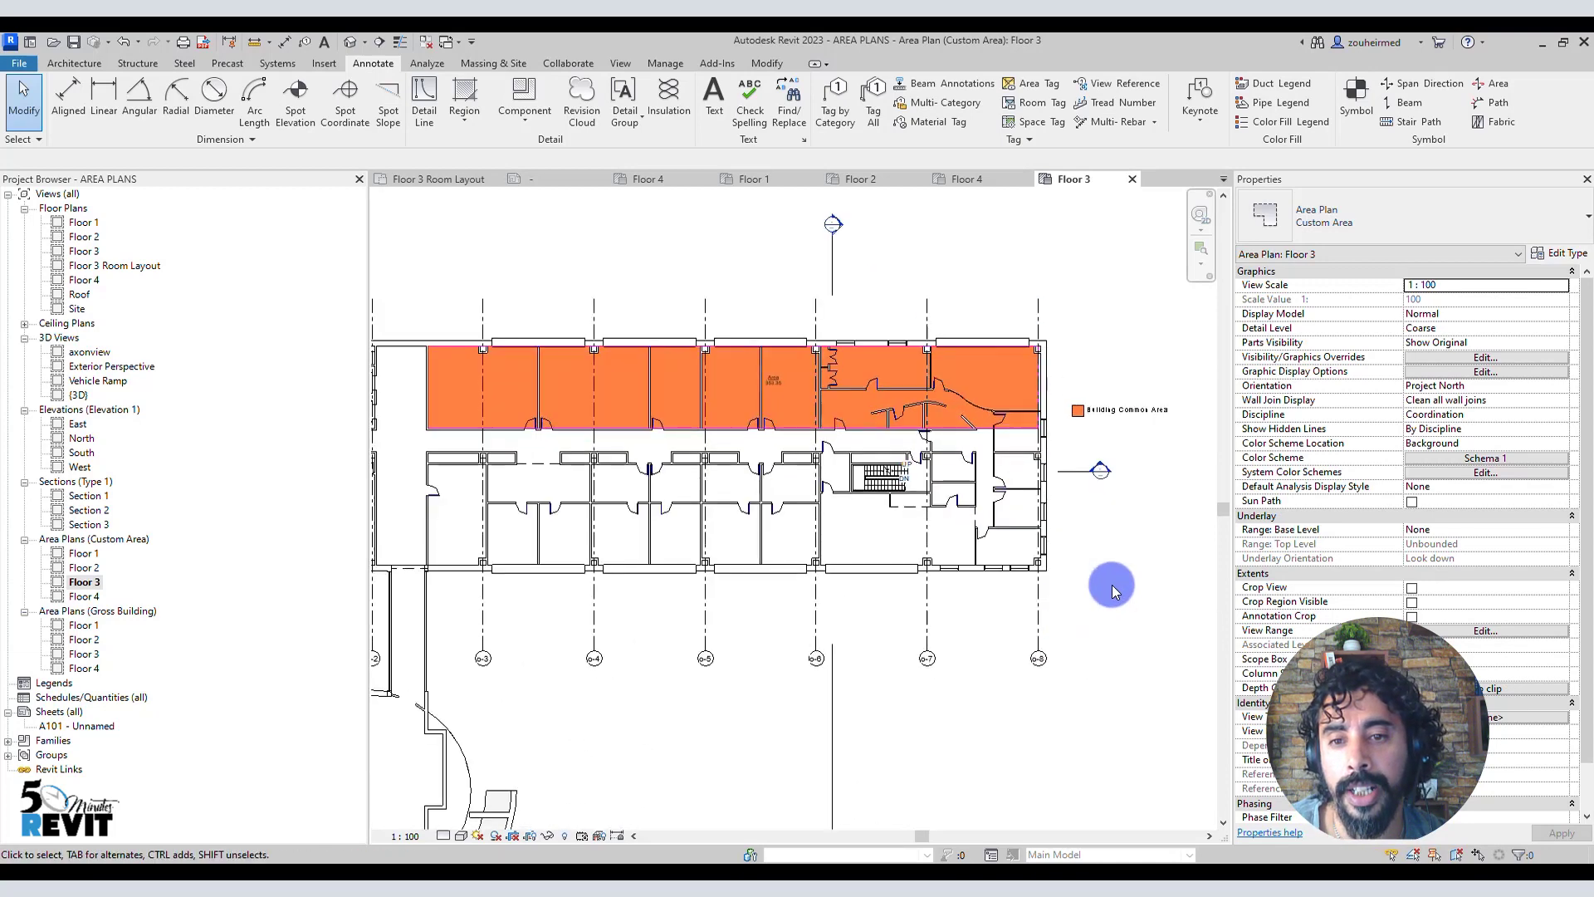